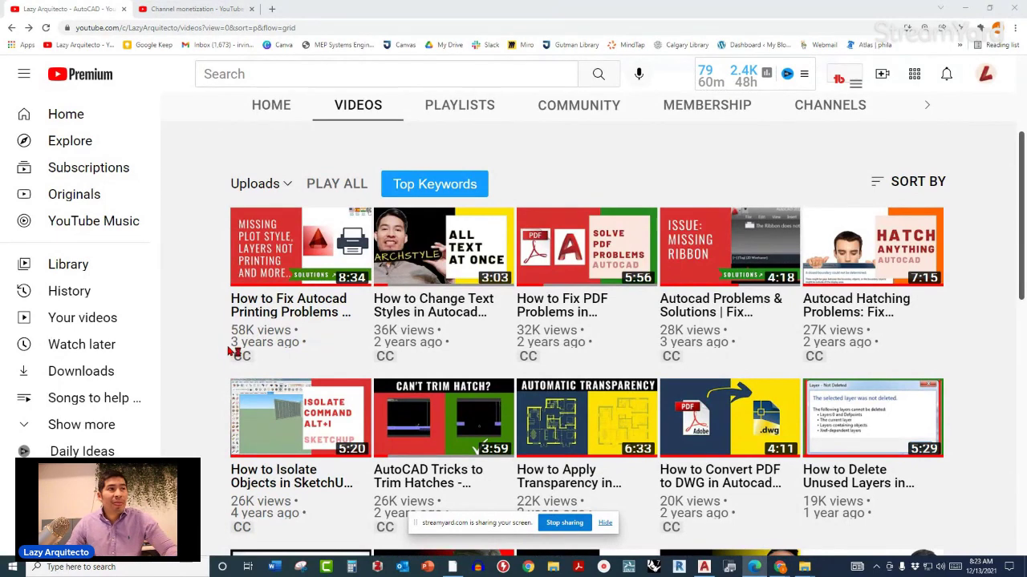
View the channel's videos and its member list in the browser, and return to the AutoCAD drawing
{"action": "mouse_move", "coordinate": [265, 337]}
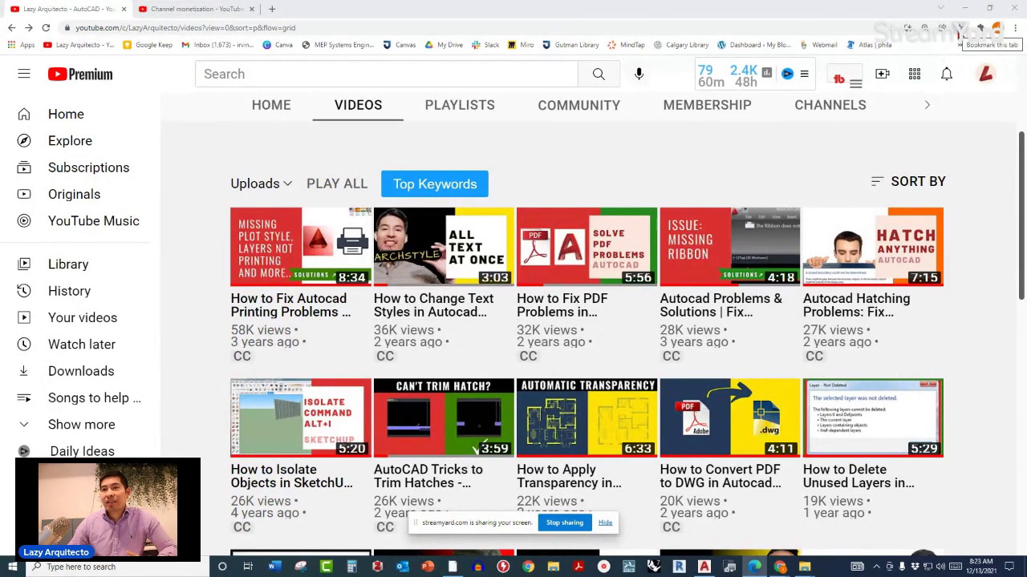
{"action": "left_click", "coordinate": [965, 8]}
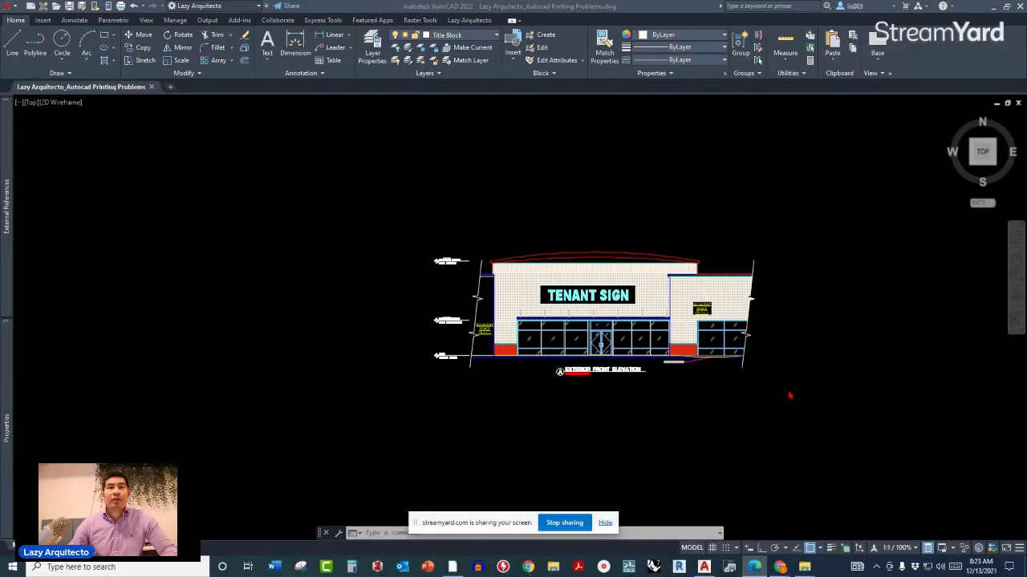
{"action": "left_click", "coordinate": [605, 523]}
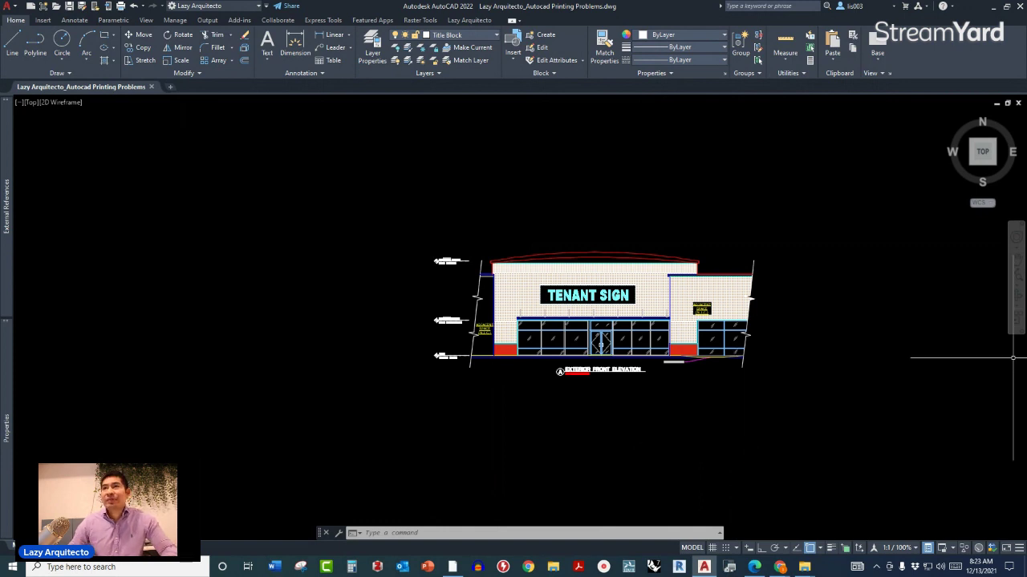
{"action": "key", "text": "alt+Tab"}
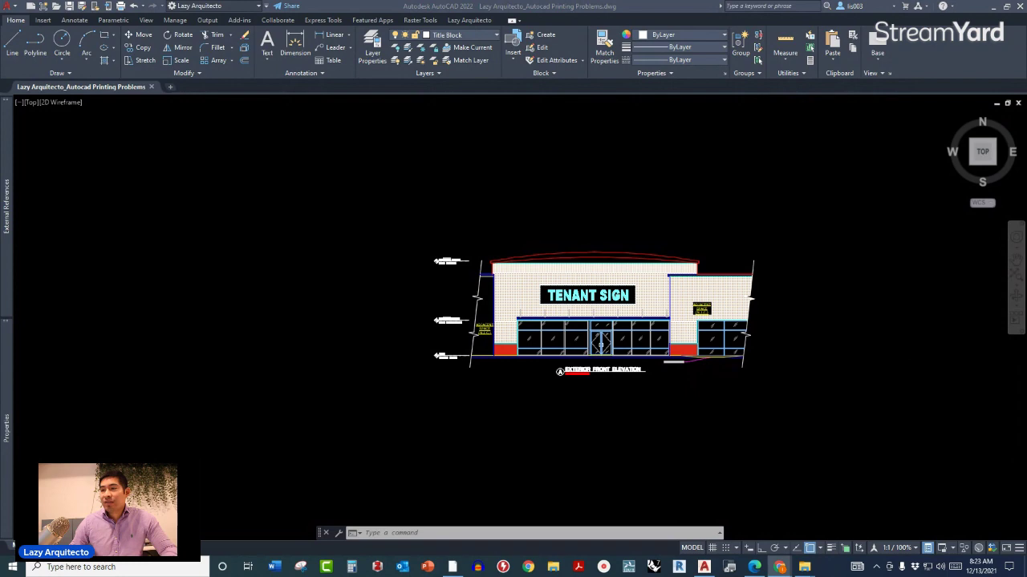
{"action": "key", "text": "alt+Tab"}
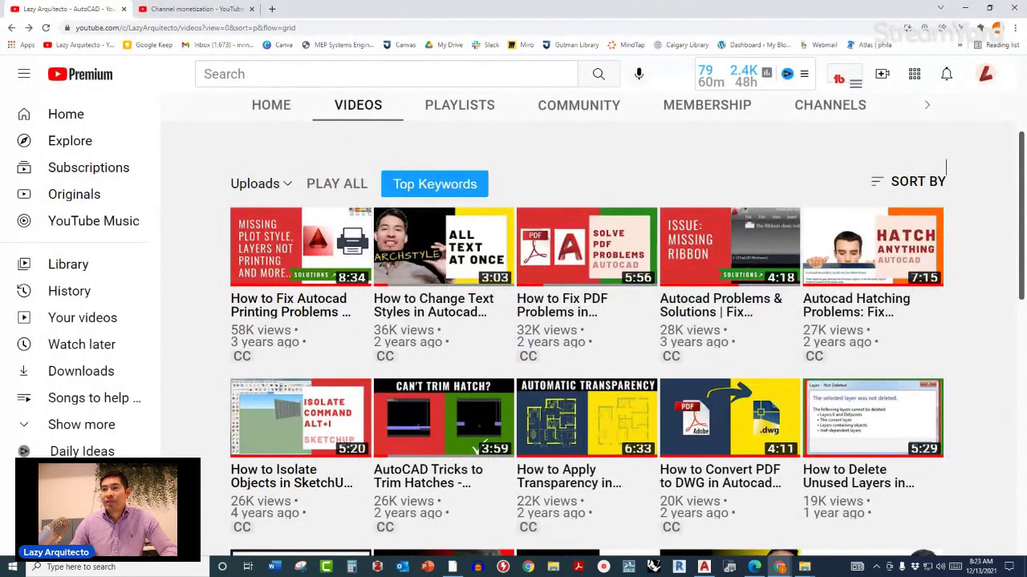
{"action": "left_click", "coordinate": [201, 9]}
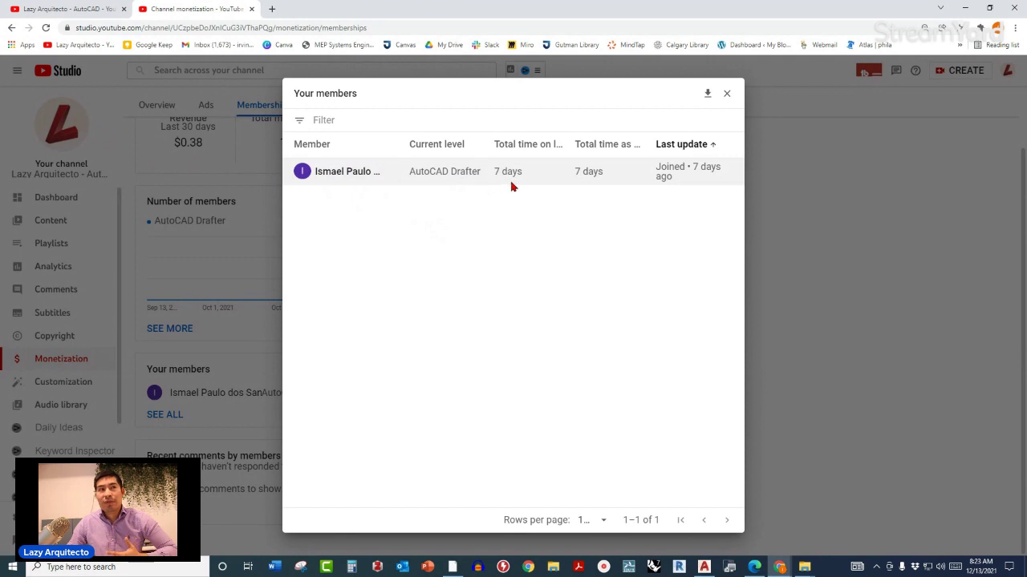
{"action": "left_click", "coordinate": [964, 9]}
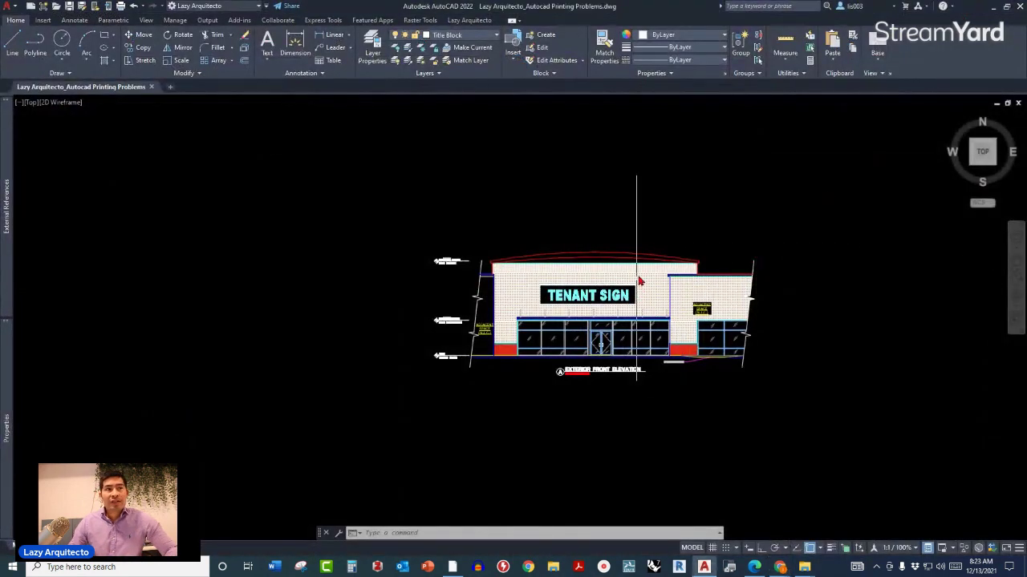
{"action": "middle_click_drag", "start_coordinate": [639, 281], "coordinate": [620, 309]}
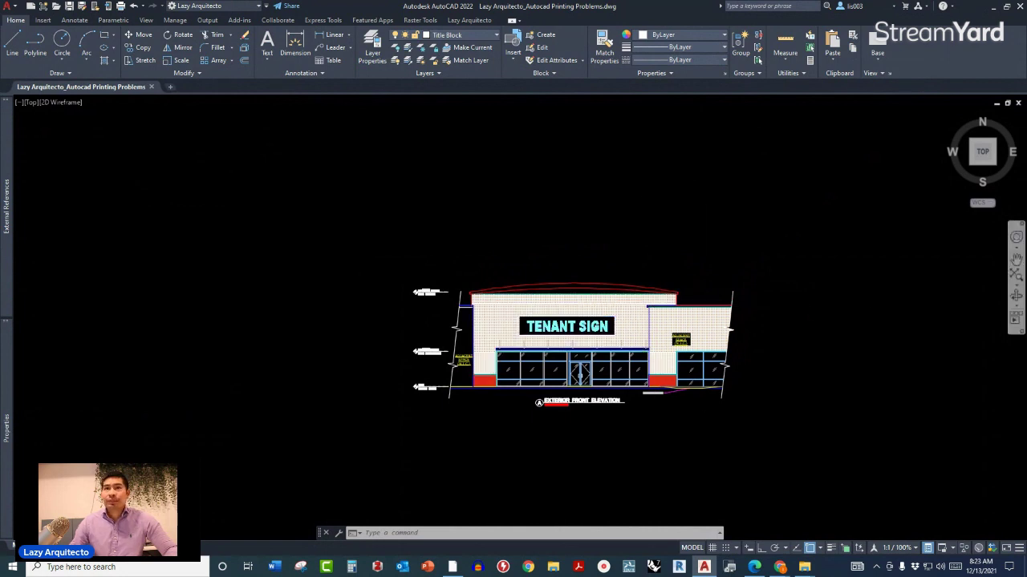
{"action": "key", "text": "alt+Tab"}
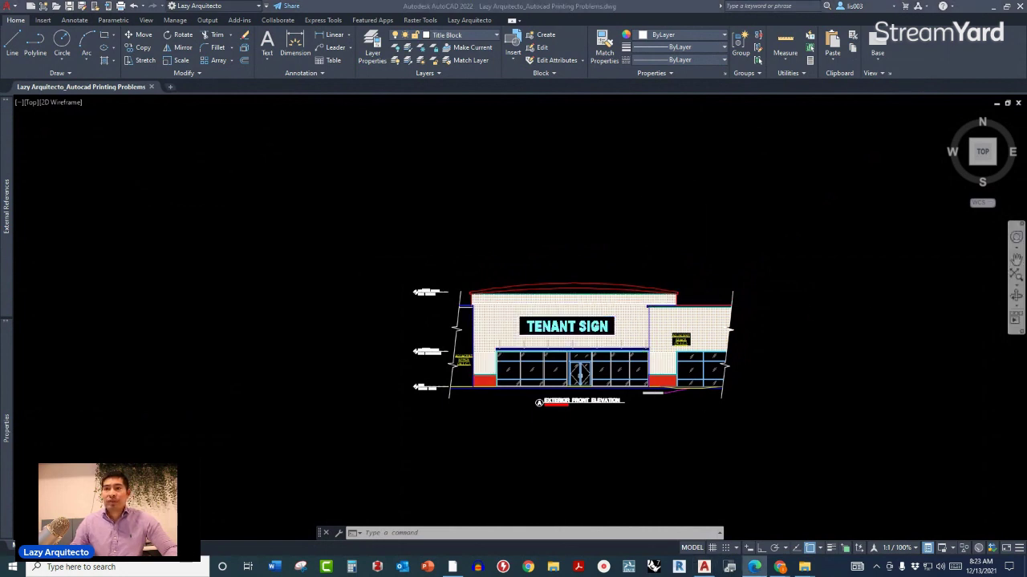
{"action": "key", "text": "alt+Tab"}
{"action": "middle_click_drag", "start_coordinate": [649, 281], "coordinate": [603, 283]}
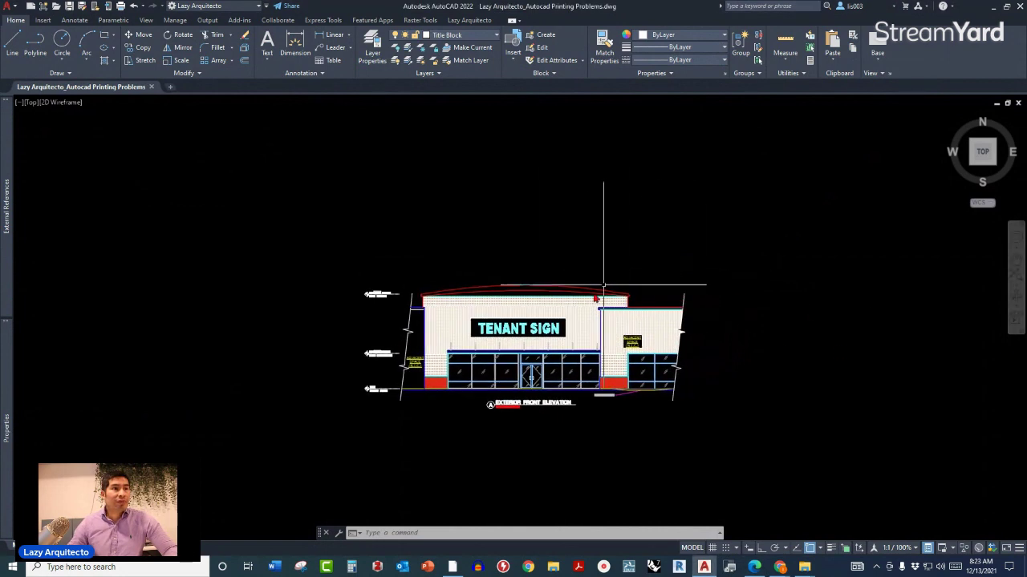
{"action": "middle_click_drag", "start_coordinate": [522, 269], "coordinate": [504, 282]}
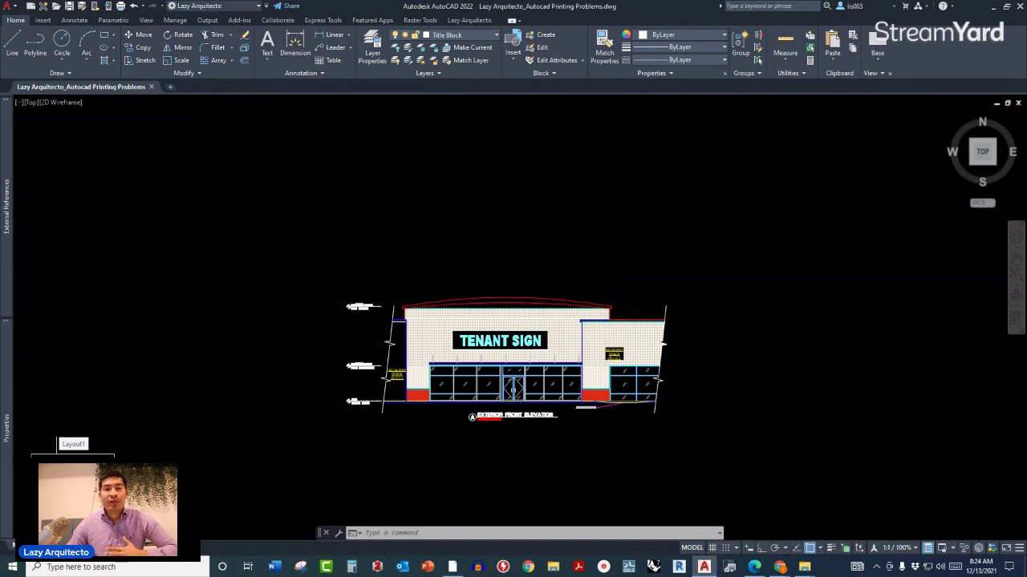
Look at Layout1, return to model space and run the plot preview (PRE) on the exterior elevation
{"action": "left_click", "coordinate": [60, 548]}
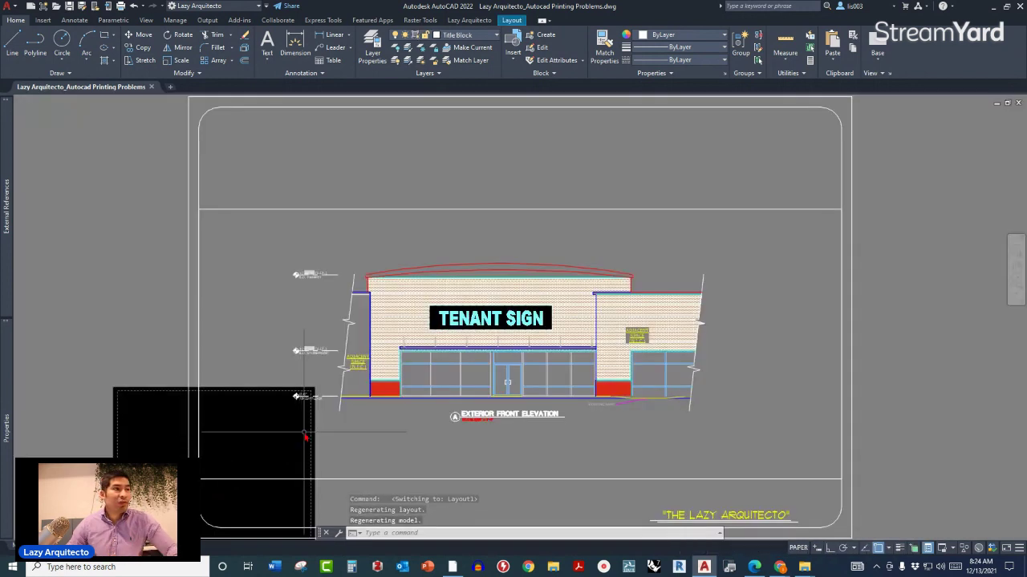
{"action": "left_click", "coordinate": [24, 548]}
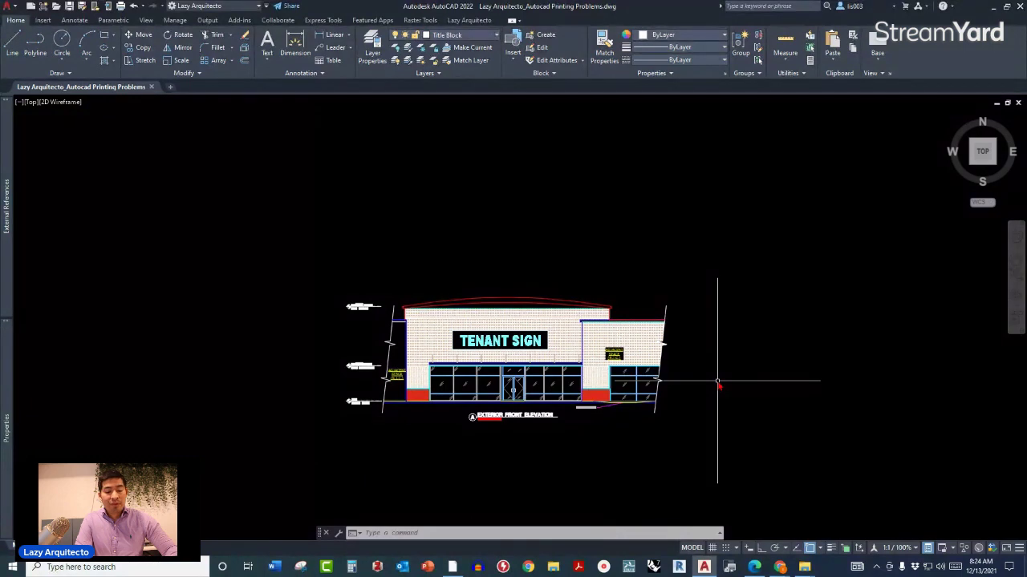
{"action": "type", "text": "pre"}
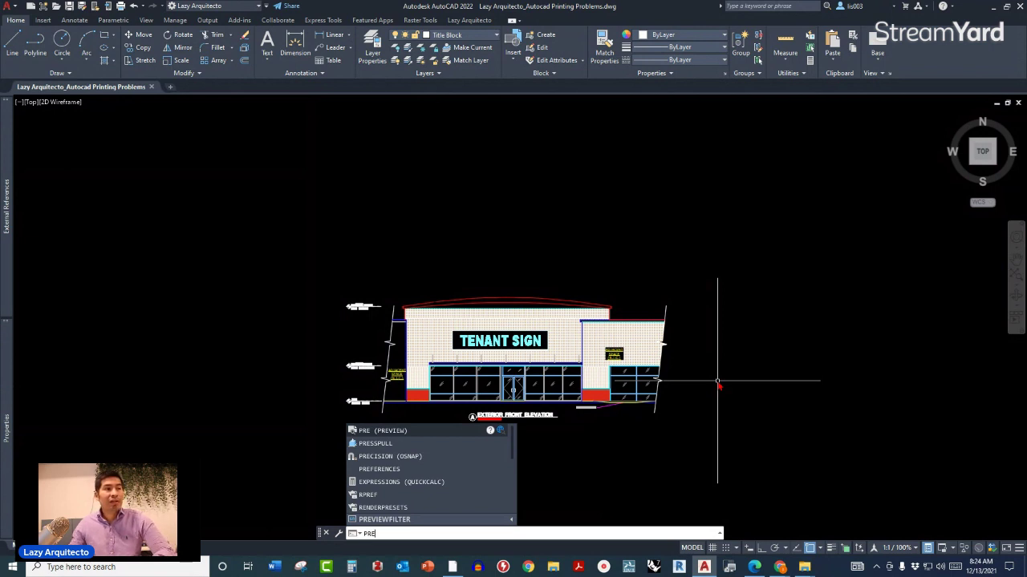
{"action": "key", "text": "Return"}
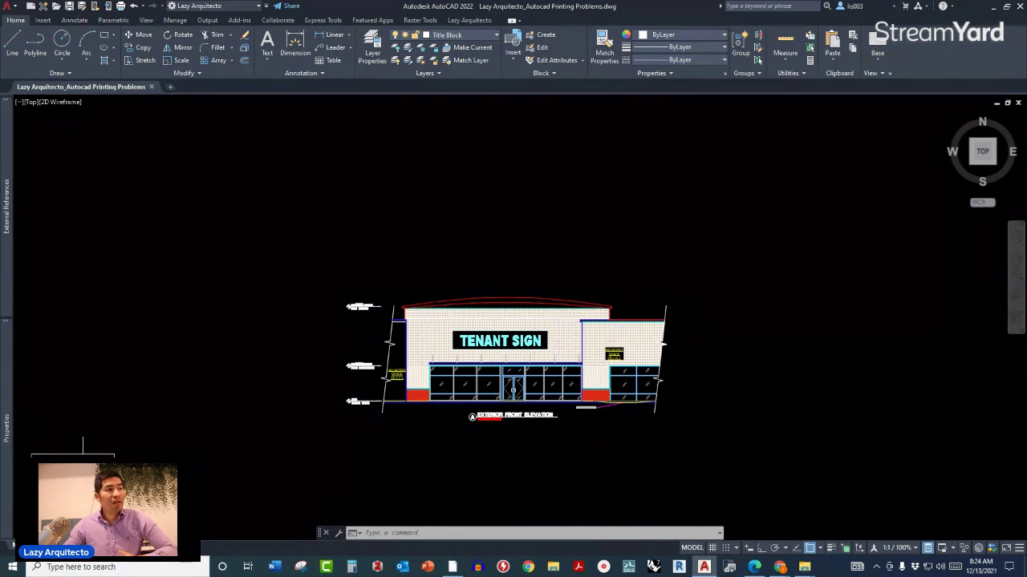
Try the plot preview (PRE) on Layout1 and check the command line response
{"action": "left_click", "coordinate": [76, 548]}
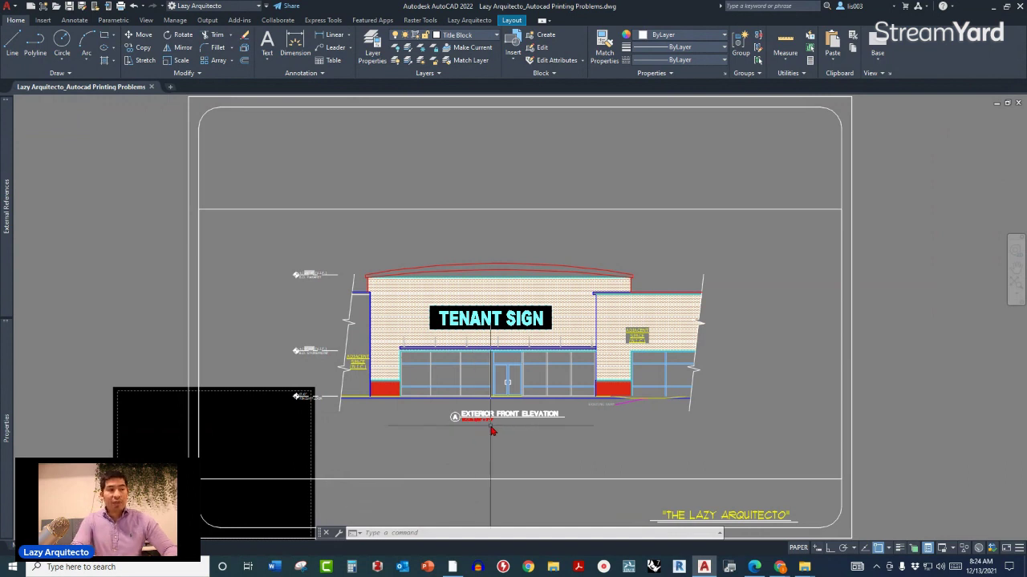
{"action": "type", "text": "PRE"}
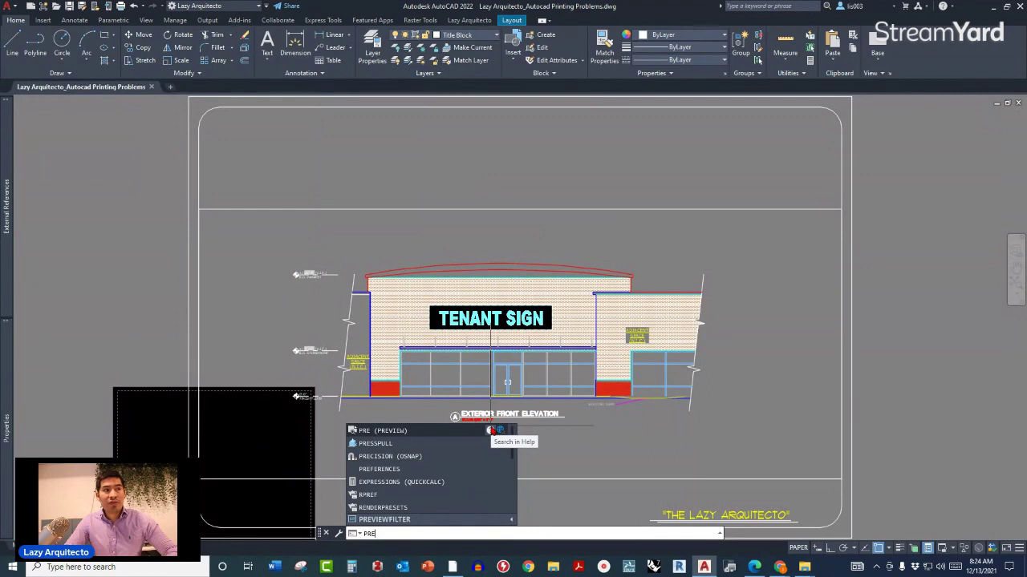
{"action": "key", "text": "Return"}
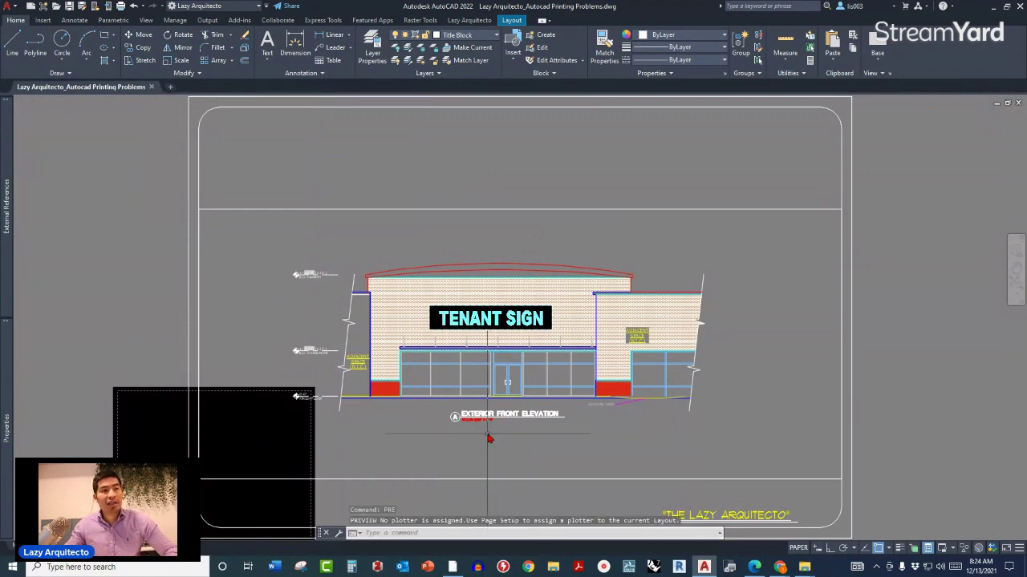
{"action": "left_click", "coordinate": [425, 531]}
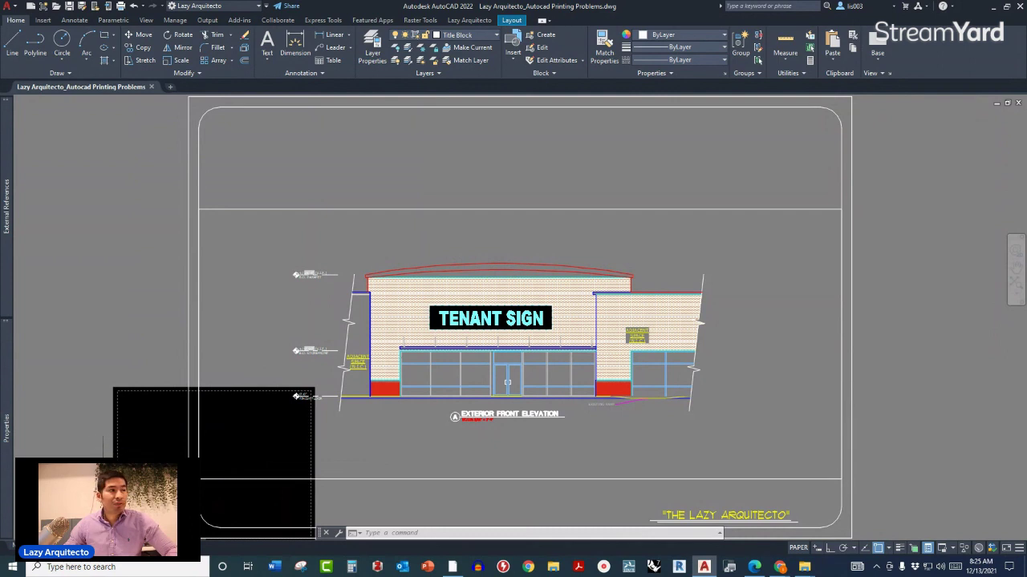
Modify Layout1's page setup to use the DWG To PDF.pc3 plotter with ARCH expand D (24.00 x 36.00 Inches) paper
{"action": "right_click", "coordinate": [53, 546]}
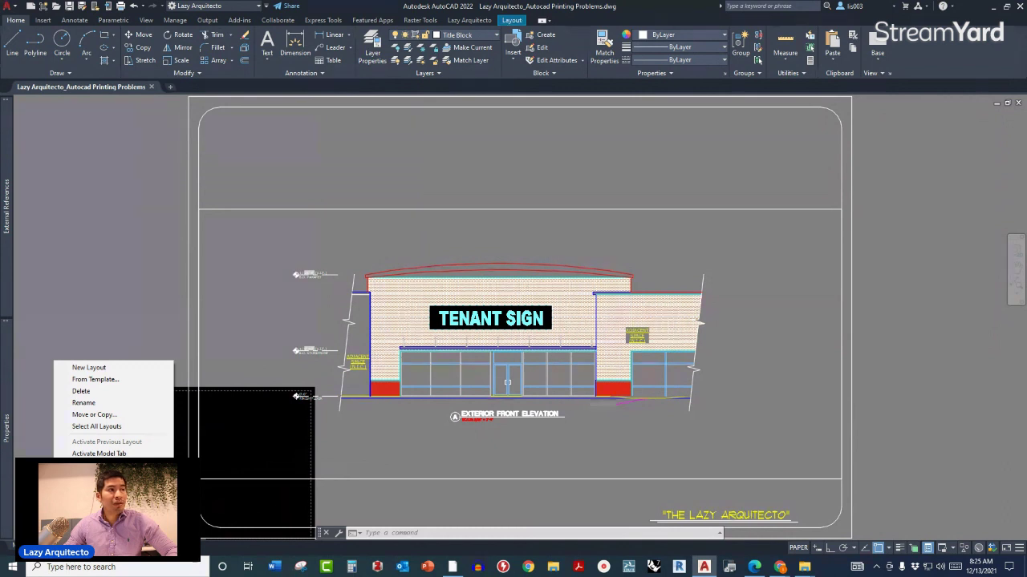
{"action": "left_click", "coordinate": [100, 466]}
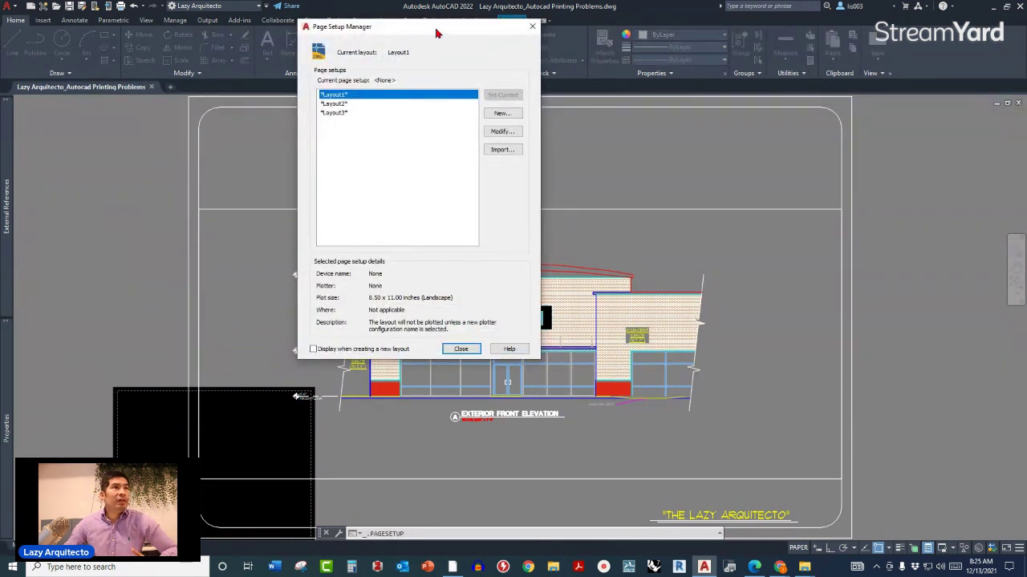
{"action": "left_click_drag", "start_coordinate": [437, 33], "coordinate": [537, 148]}
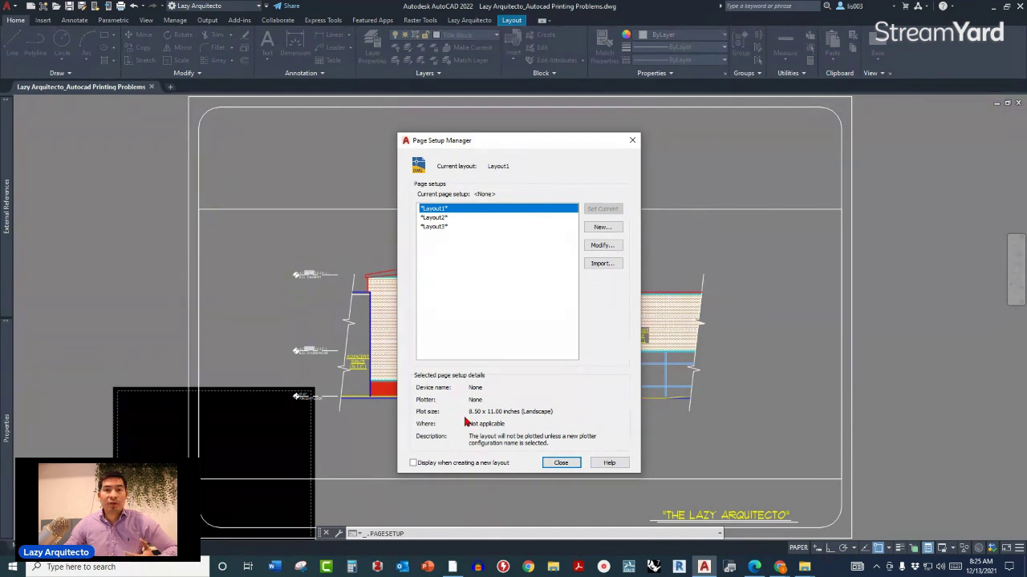
{"action": "left_click", "coordinate": [602, 245]}
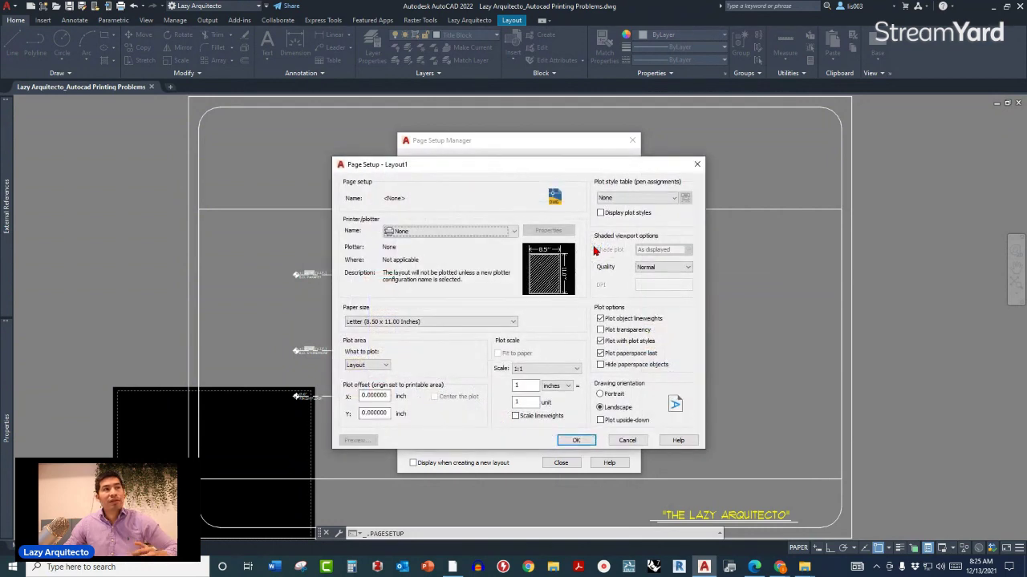
{"action": "left_click", "coordinate": [430, 235]}
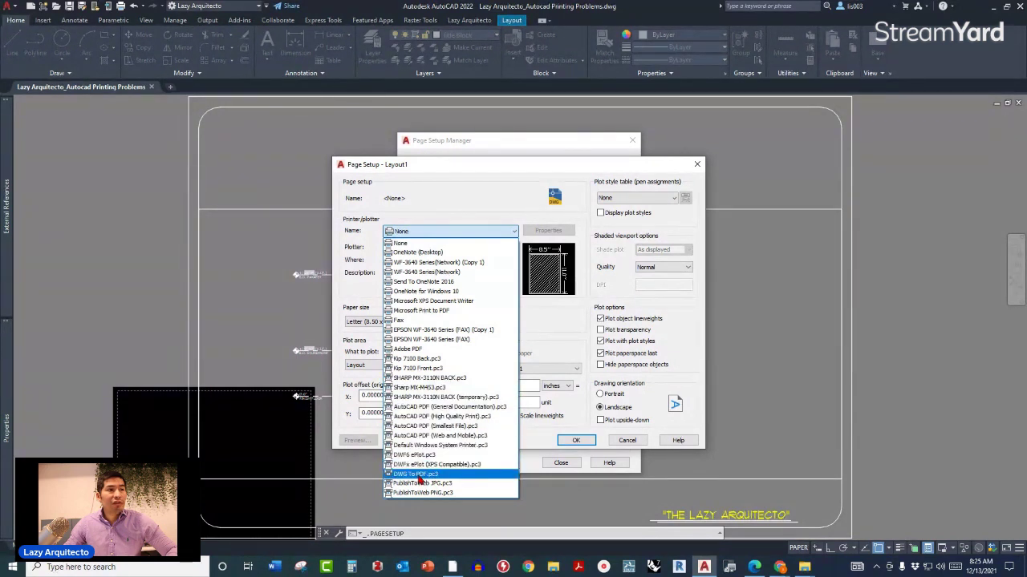
{"action": "left_click", "coordinate": [418, 474]}
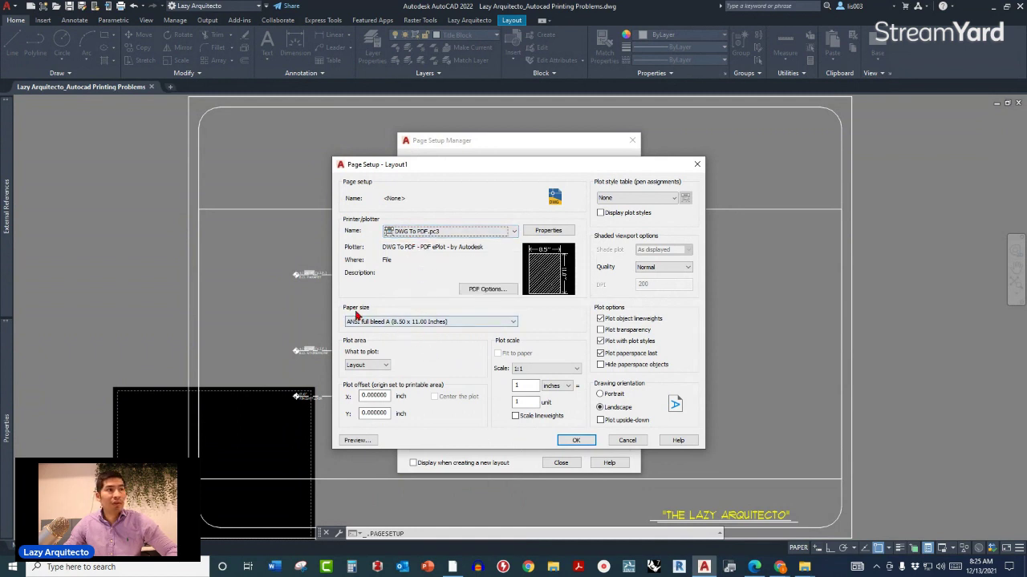
{"action": "left_click", "coordinate": [405, 322]}
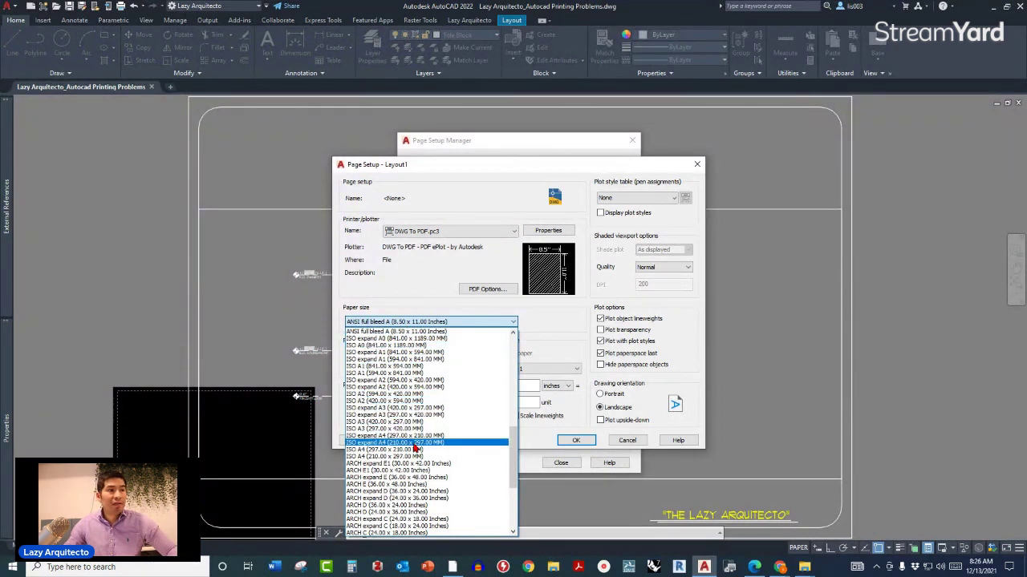
{"action": "left_click", "coordinate": [411, 499]}
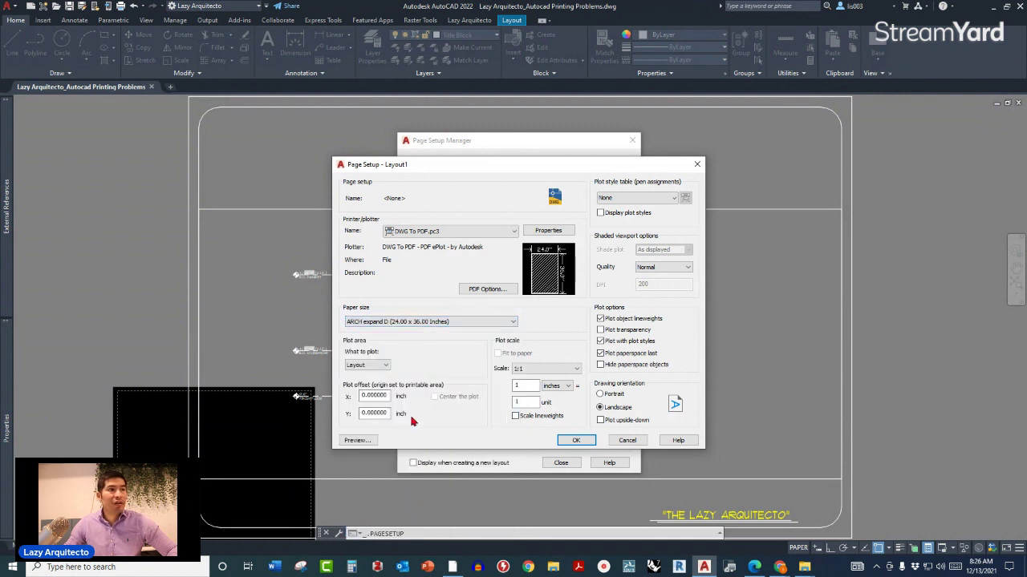
Set the plot area to Extents, center the plot and enable scaled lineweights
{"action": "left_click", "coordinate": [384, 367]}
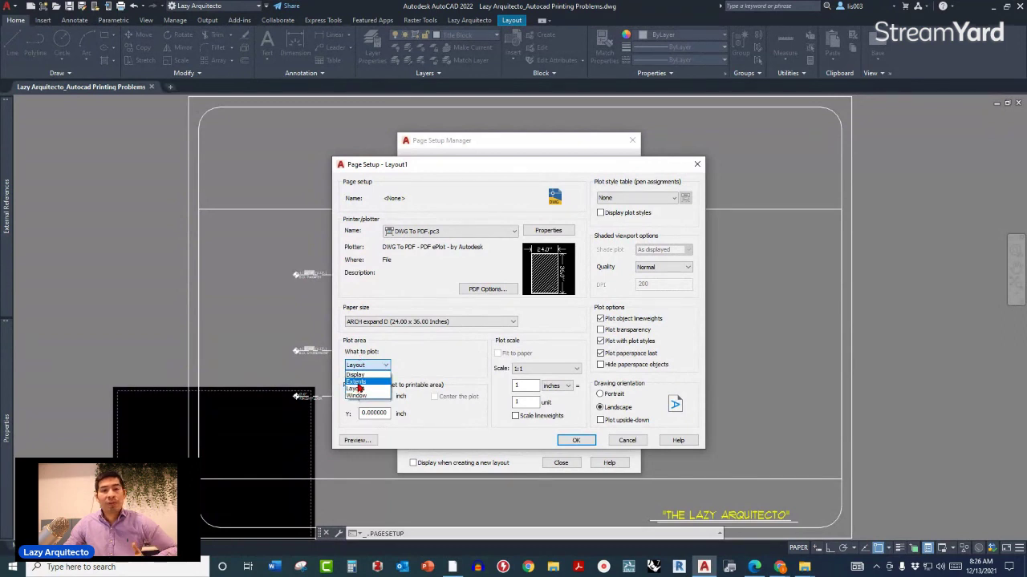
{"action": "left_click", "coordinate": [357, 383]}
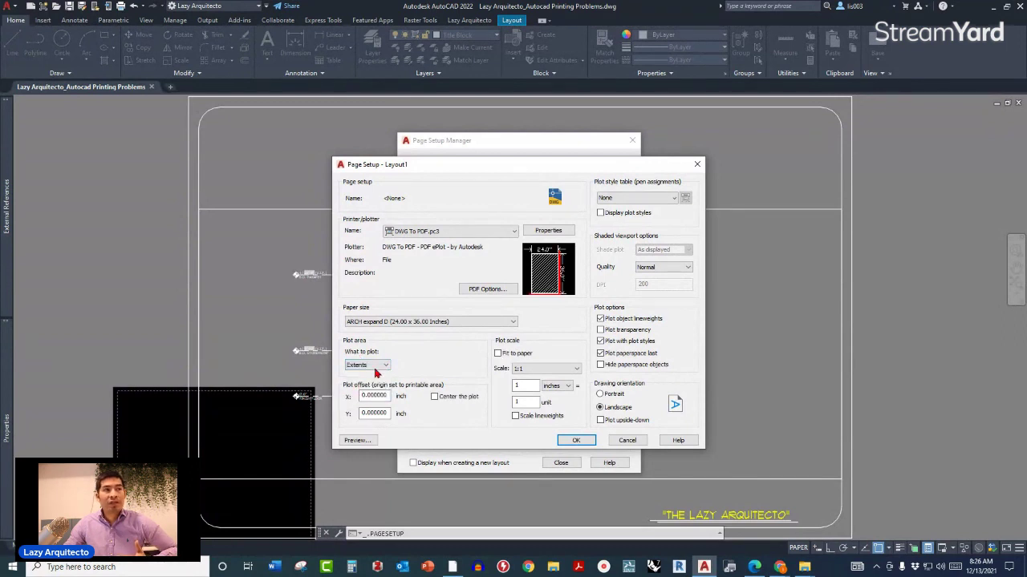
{"action": "left_click", "coordinate": [435, 397]}
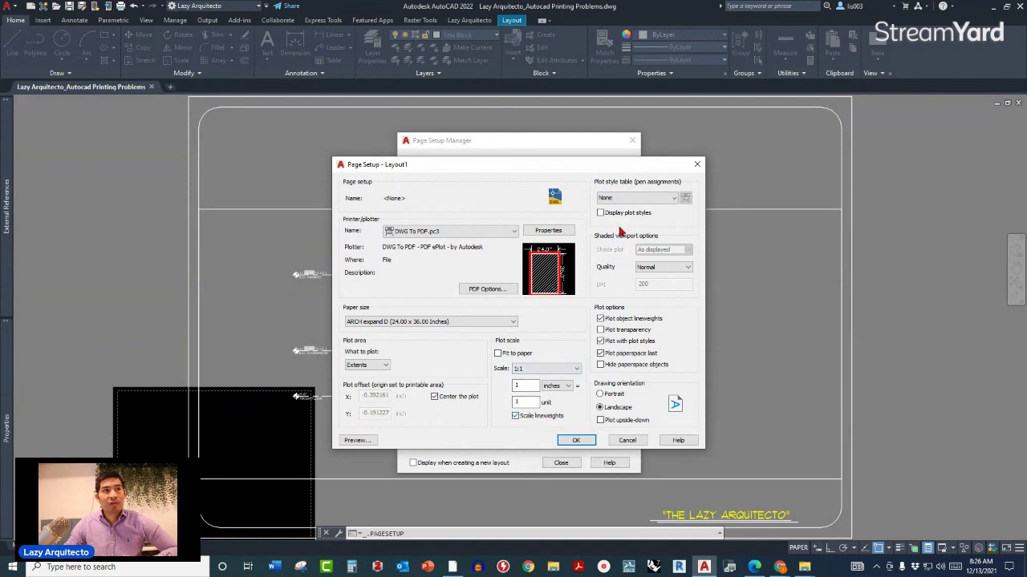
Assign the ATAfull.ctb plot style table, check the plot preview and accept Layout1's page setup
{"action": "left_click", "coordinate": [631, 200]}
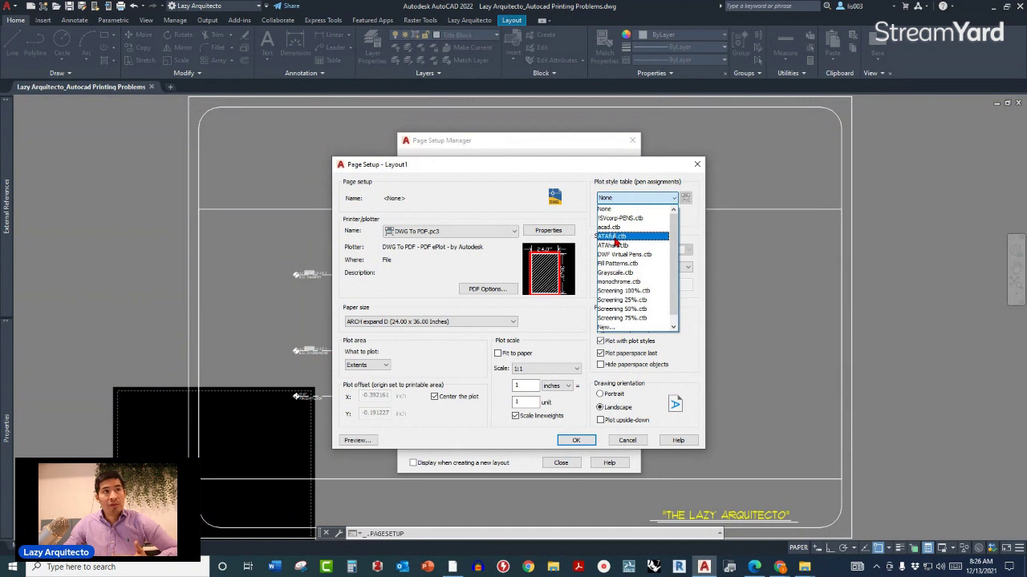
{"action": "left_click", "coordinate": [616, 237]}
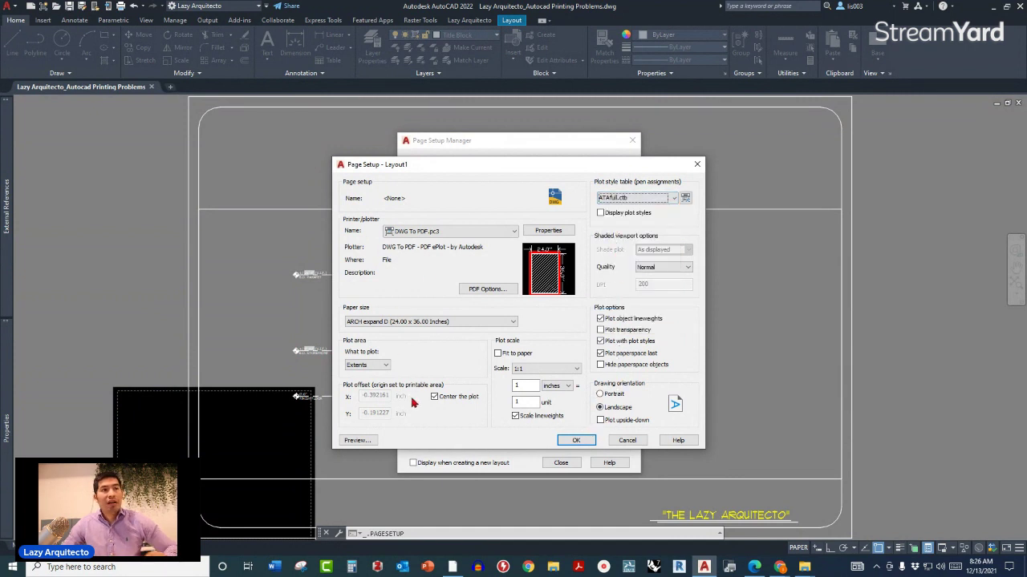
{"action": "left_click", "coordinate": [362, 441]}
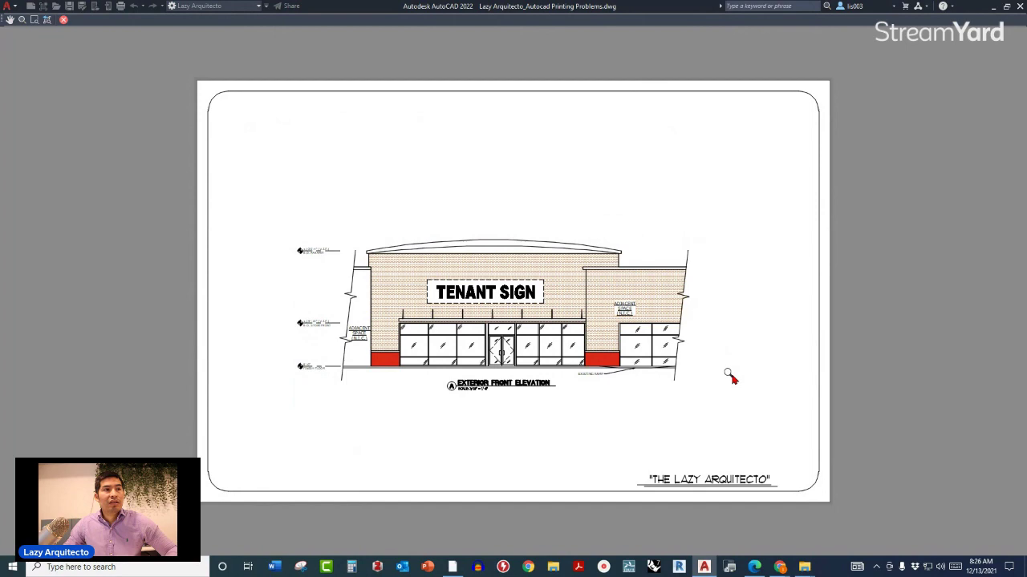
{"action": "key", "text": "Escape"}
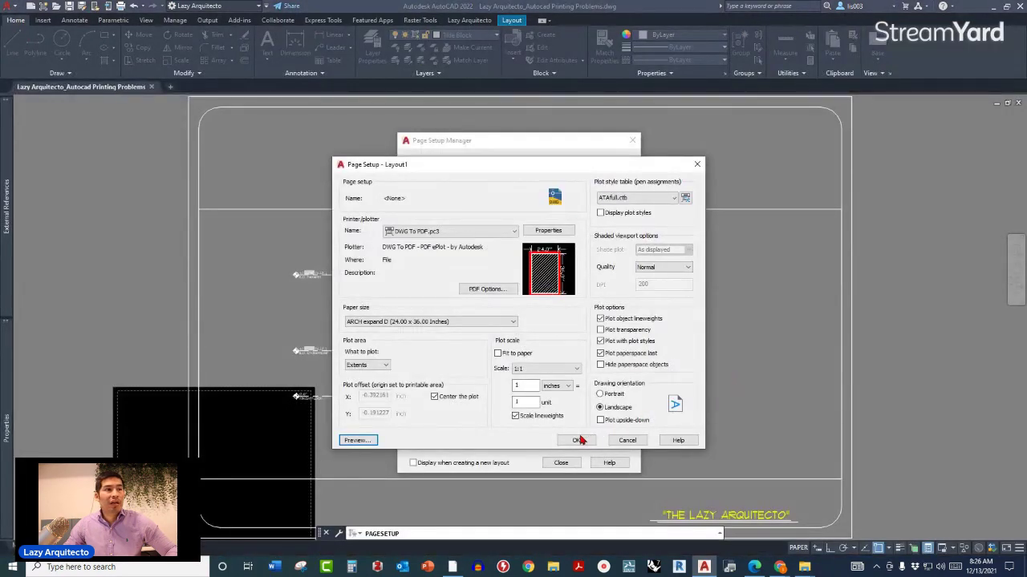
{"action": "left_click", "coordinate": [575, 442]}
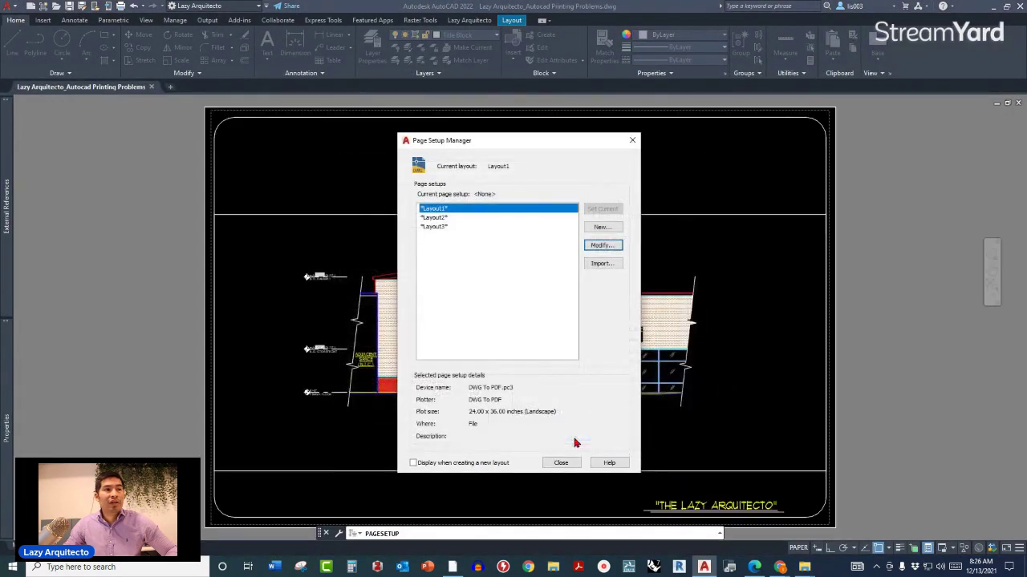
Close the Page Setup Manager and inspect Layout1's plot preview (PRE) around the exterior front elevation
{"action": "left_click", "coordinate": [560, 463]}
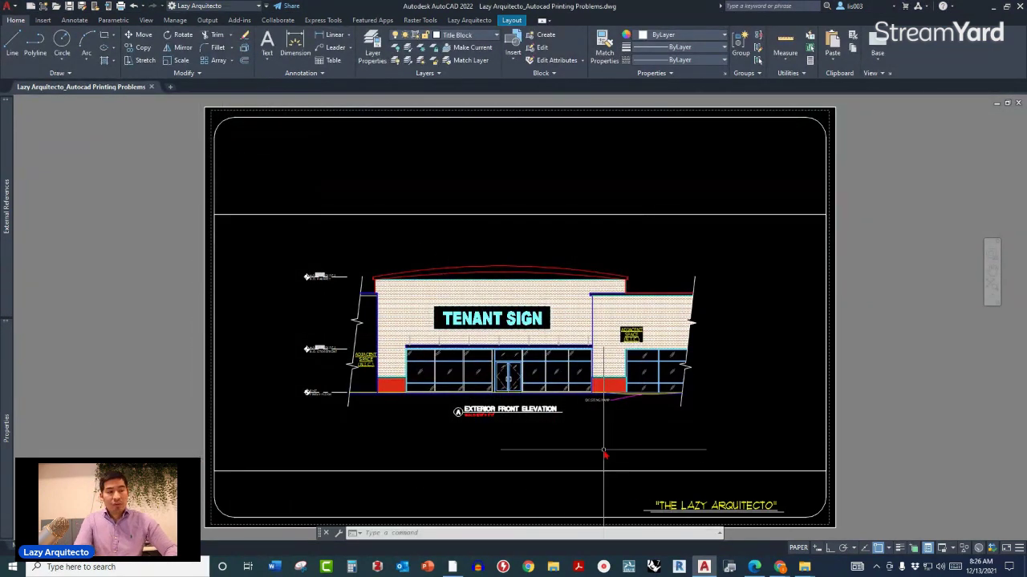
{"action": "type", "text": "PRE"}
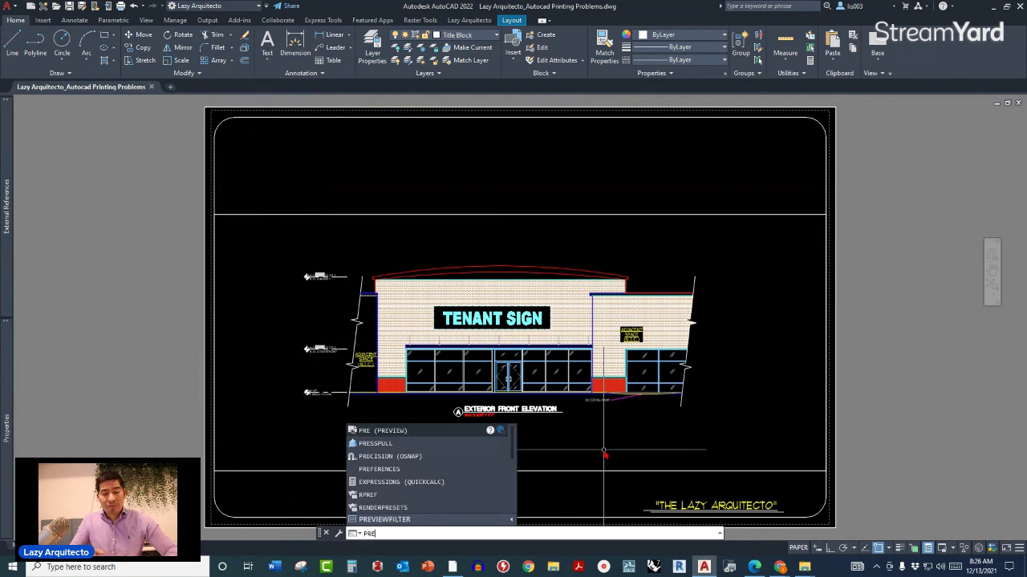
{"action": "key", "text": "Return"}
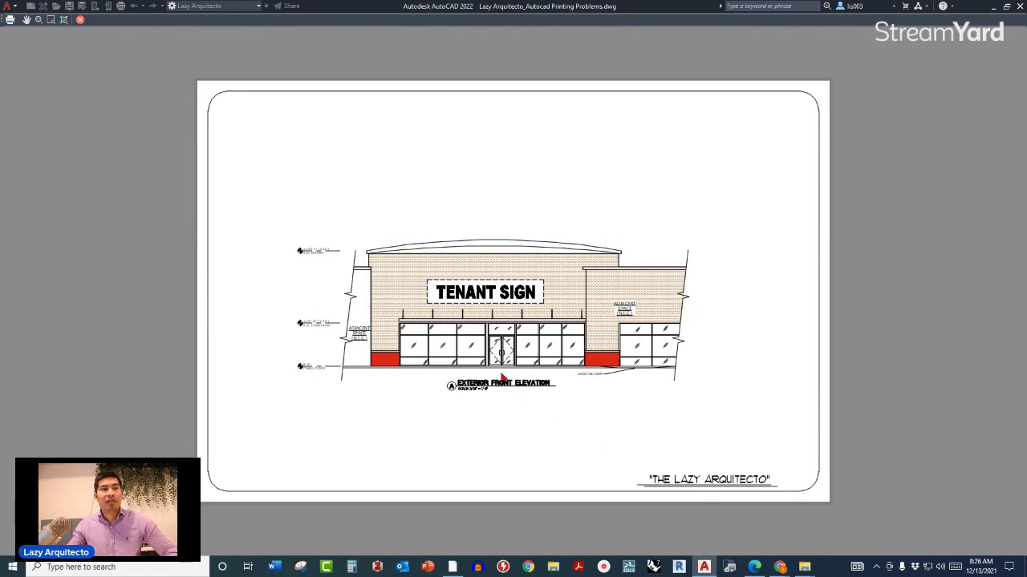
{"action": "scroll", "coordinate": [454, 312], "scroll_direction": "up", "scroll_amount": 3}
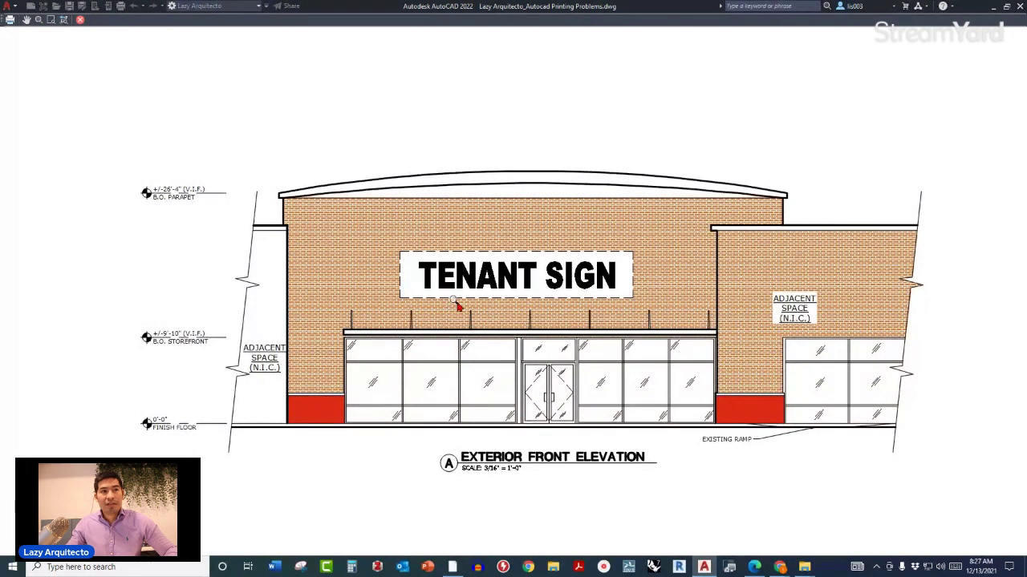
{"action": "scroll", "coordinate": [455, 305], "scroll_direction": "down", "scroll_amount": 3}
{"action": "key", "text": "Escape"}
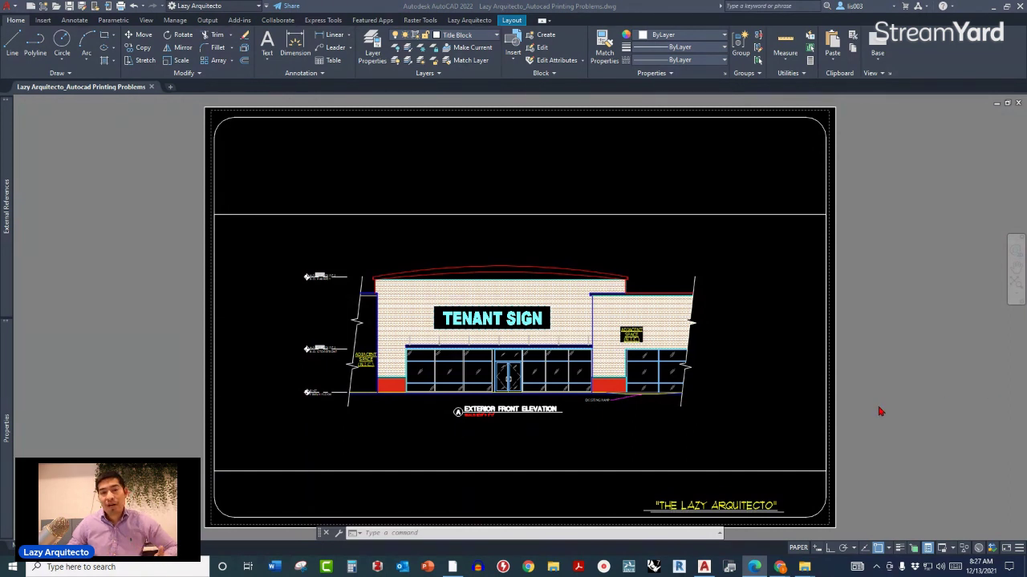
Look over the storefront elevation on the layout and switch to model space
{"action": "left_click", "coordinate": [805, 448]}
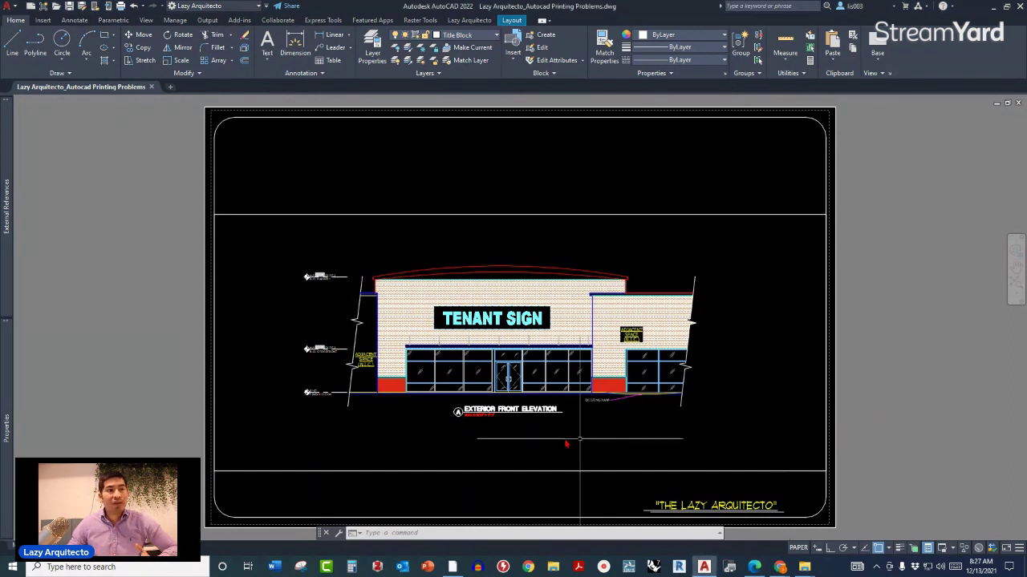
{"action": "scroll", "coordinate": [453, 393], "scroll_direction": "up", "scroll_amount": 6}
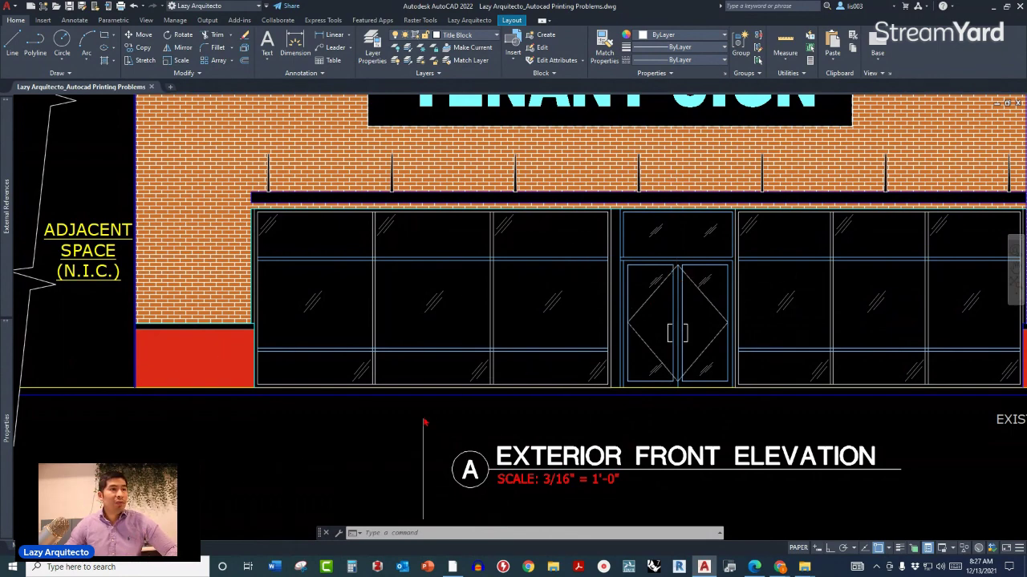
{"action": "scroll", "coordinate": [424, 420], "scroll_direction": "down", "scroll_amount": 10}
{"action": "key", "text": "Escape"}
{"action": "key", "text": "ctrl+Page_Up"}
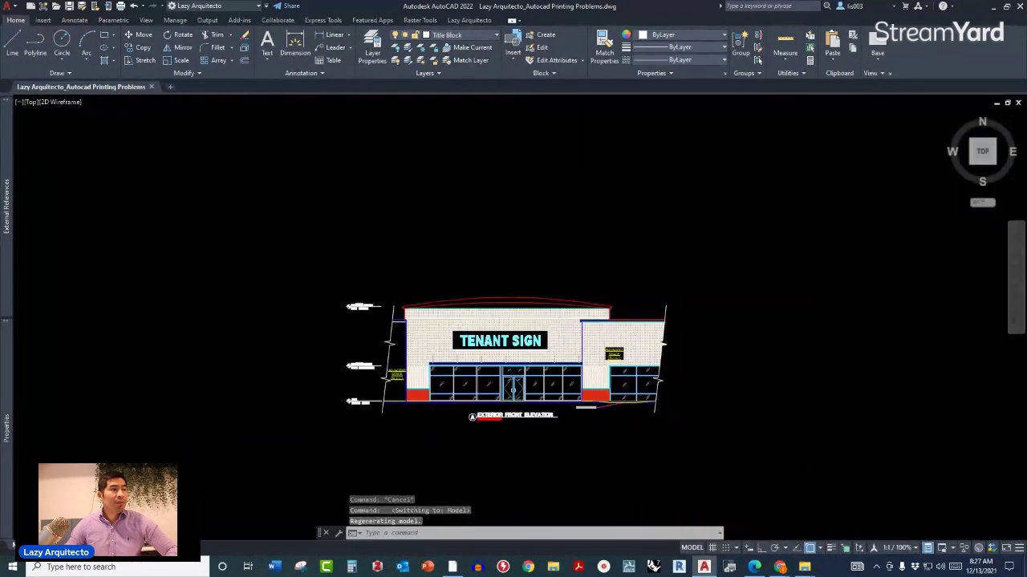
Examine how the door swing lines of the storefront entrance display at different zoom levels in model space
{"action": "scroll", "coordinate": [465, 393], "scroll_direction": "up", "scroll_amount": 5}
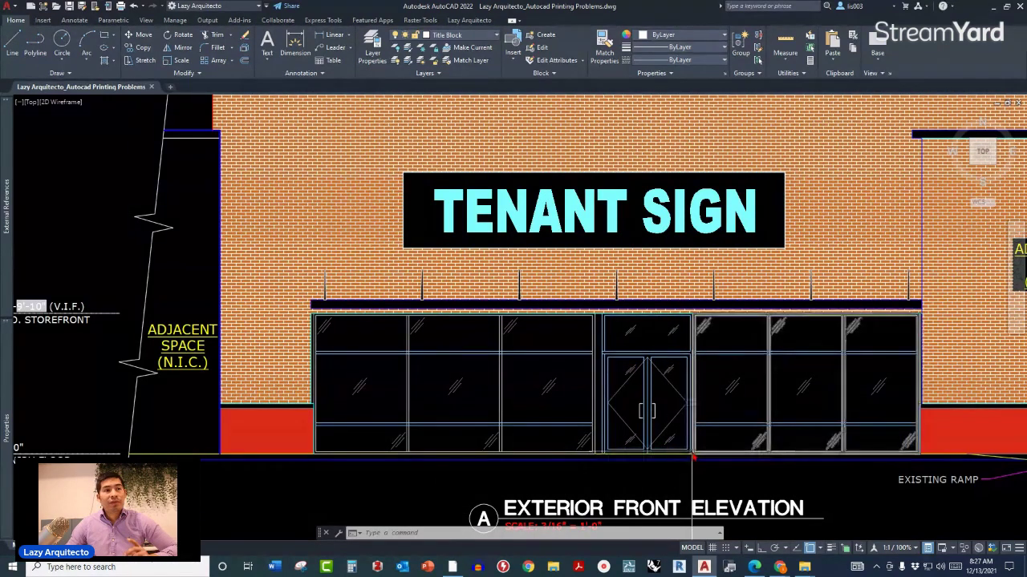
{"action": "scroll", "coordinate": [674, 388], "scroll_direction": "up", "scroll_amount": 3}
{"action": "scroll", "coordinate": [676, 401], "scroll_direction": "up", "scroll_amount": 5}
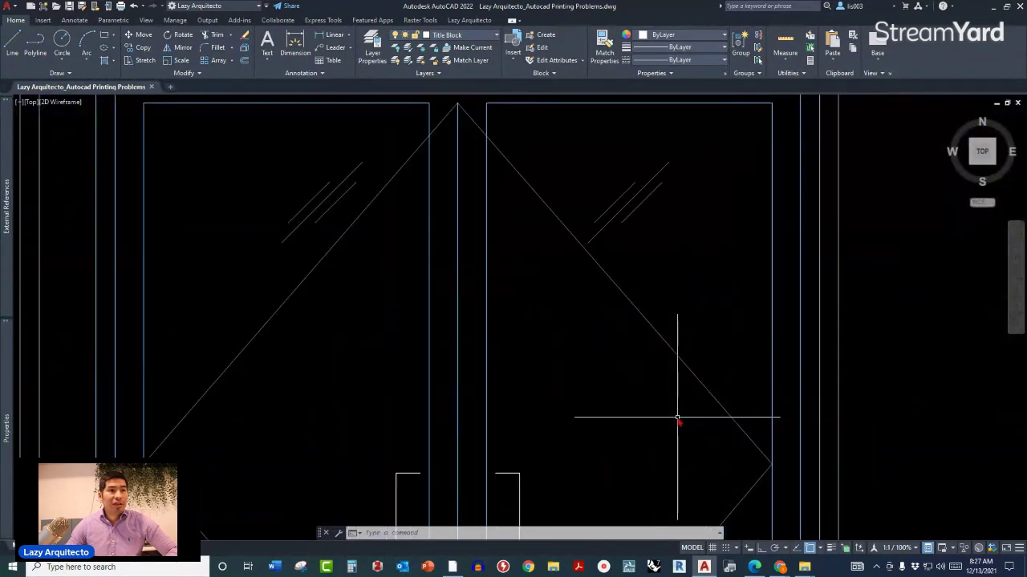
{"action": "scroll", "coordinate": [698, 401], "scroll_direction": "up", "scroll_amount": 2}
{"action": "scroll", "coordinate": [703, 390], "scroll_direction": "up", "scroll_amount": 3}
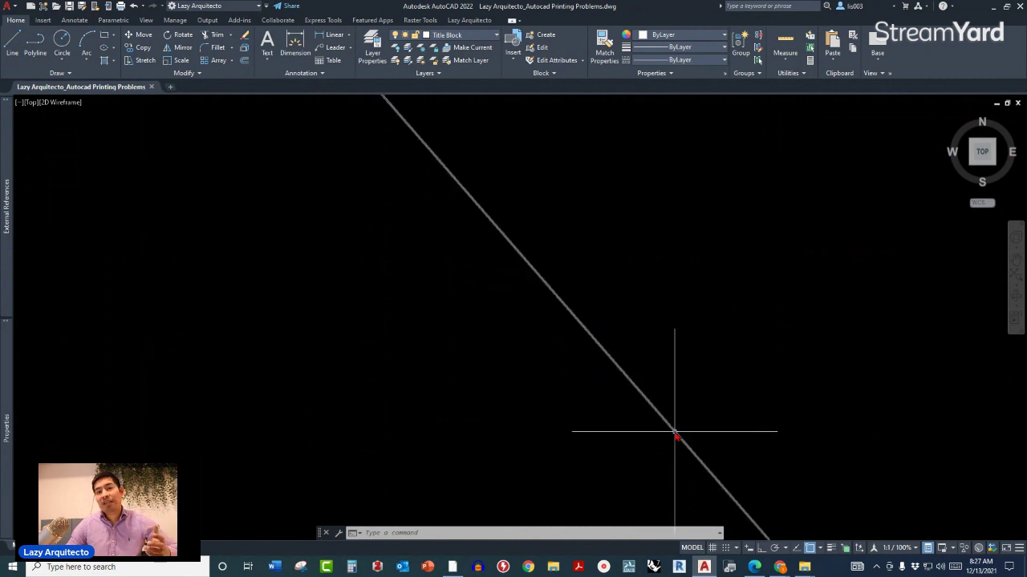
{"action": "mouse_move", "coordinate": [675, 432]}
{"action": "middle_mouse_down"}
{"action": "mouse_move", "coordinate": [703, 429]}
{"action": "mouse_move", "coordinate": [699, 416]}
{"action": "middle_mouse_up"}
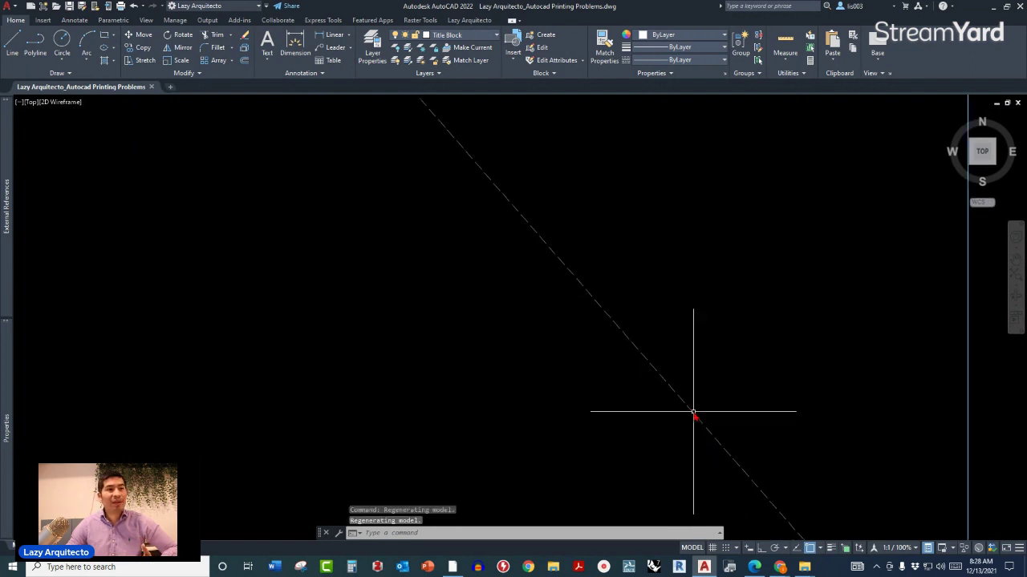
{"action": "scroll", "coordinate": [703, 415], "scroll_direction": "down", "scroll_amount": 5}
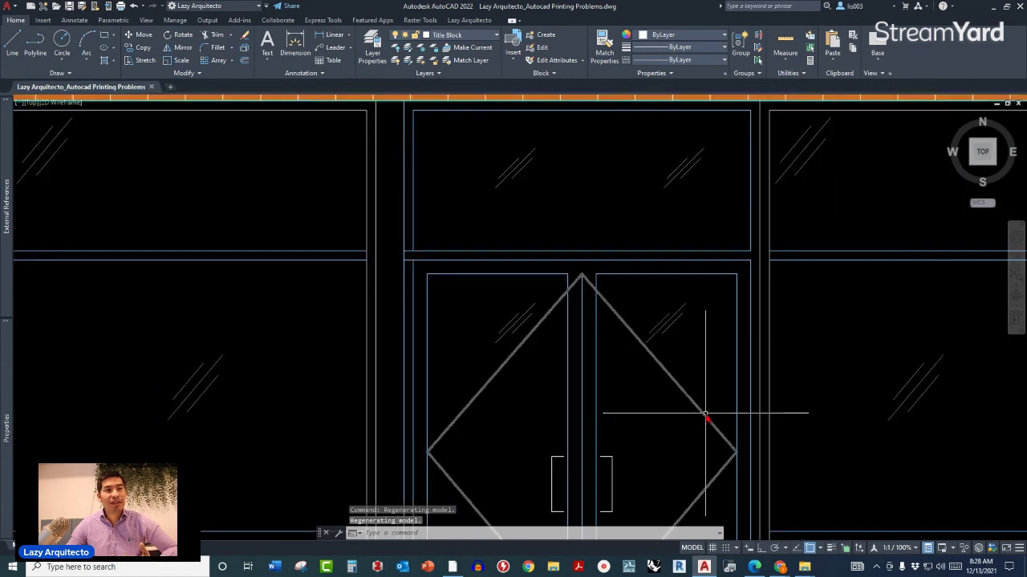
{"action": "scroll", "coordinate": [707, 425], "scroll_direction": "up", "scroll_amount": 5}
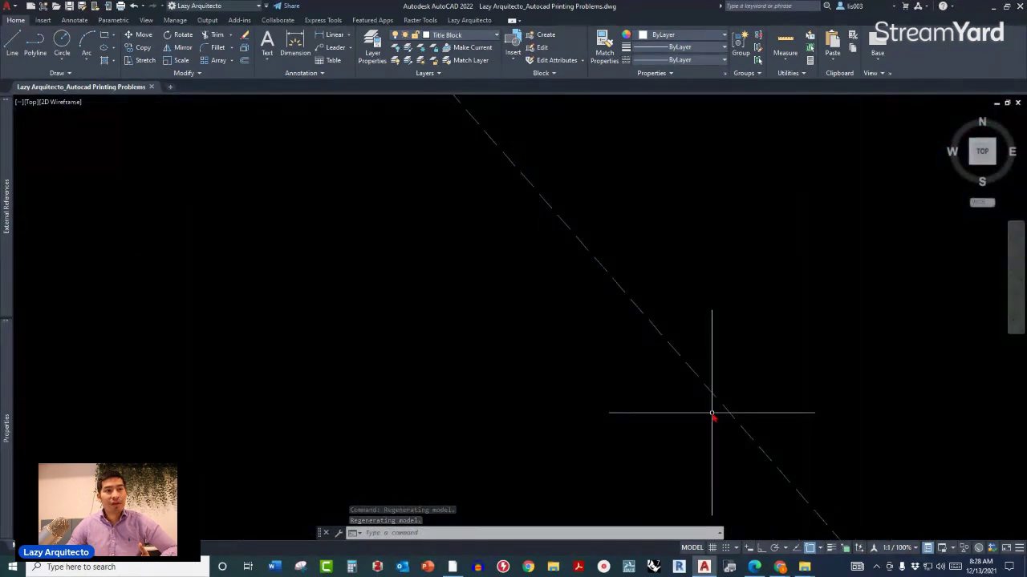
{"action": "scroll", "coordinate": [708, 425], "scroll_direction": "down", "scroll_amount": 3}
{"action": "scroll", "coordinate": [709, 425], "scroll_direction": "down", "scroll_amount": 4}
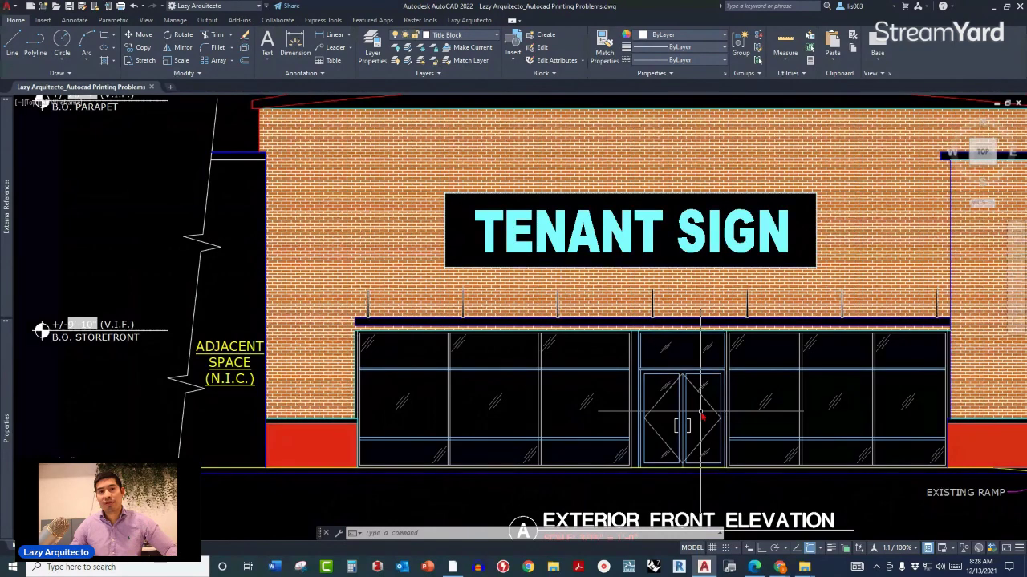
Check the linetype and linetype scale in the properties of the door swing polyline, and clear the selection
{"action": "scroll", "coordinate": [702, 415], "scroll_direction": "up", "scroll_amount": 6}
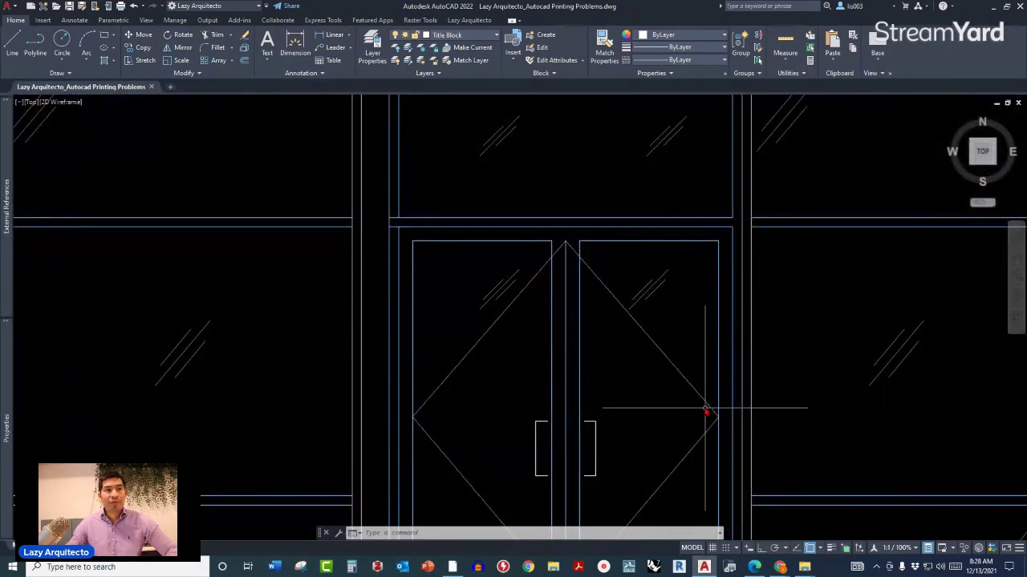
{"action": "left_click", "coordinate": [674, 407]}
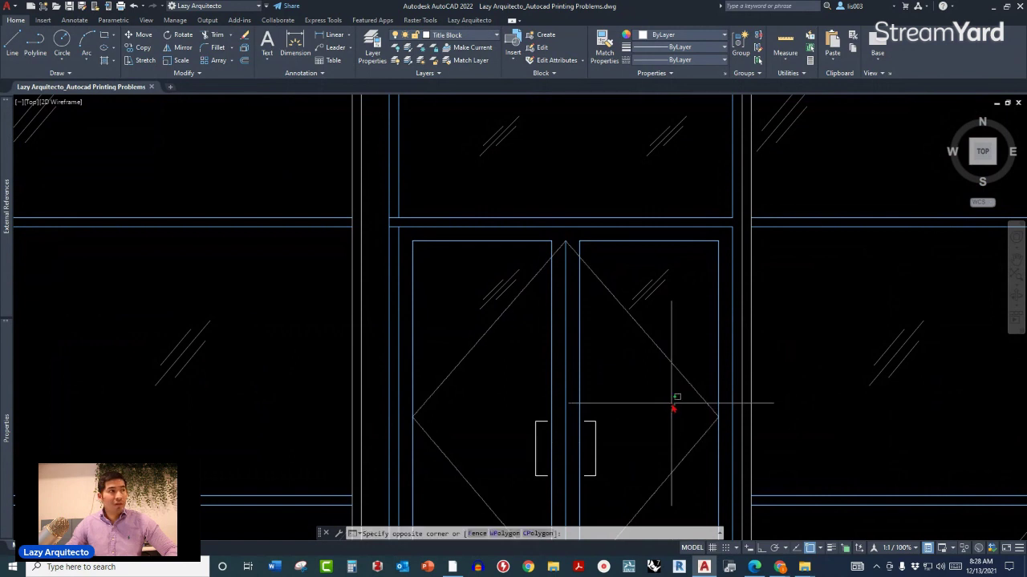
{"action": "left_click", "coordinate": [665, 365]}
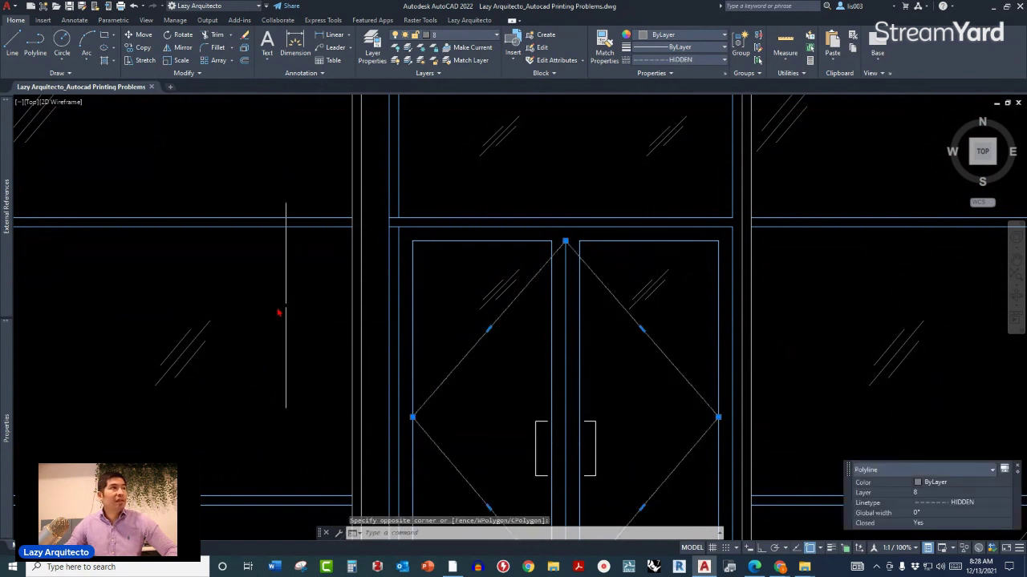
{"action": "mouse_move", "coordinate": [8, 422]}
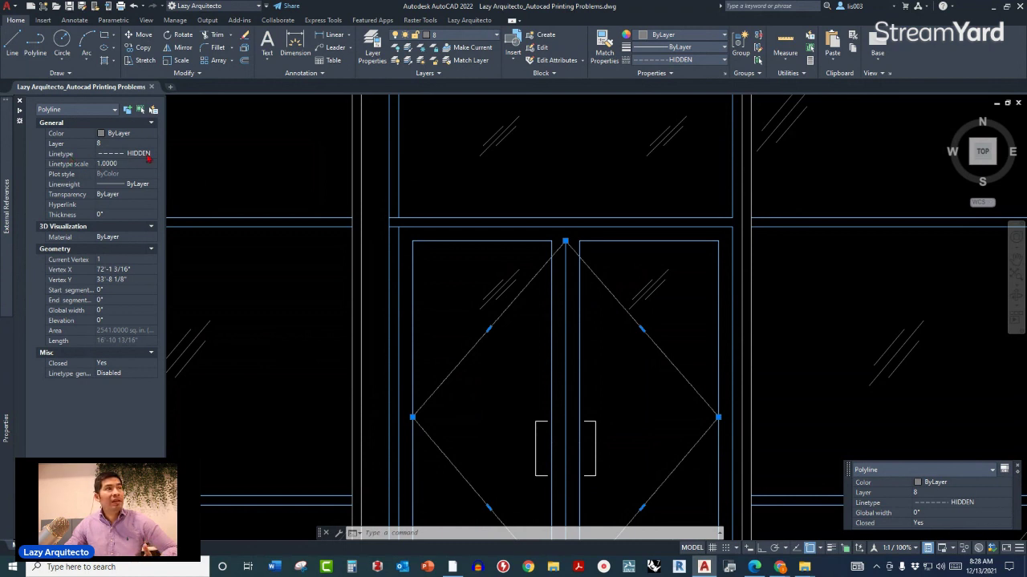
{"action": "left_click", "coordinate": [541, 350]}
{"action": "key", "text": "Escape"}
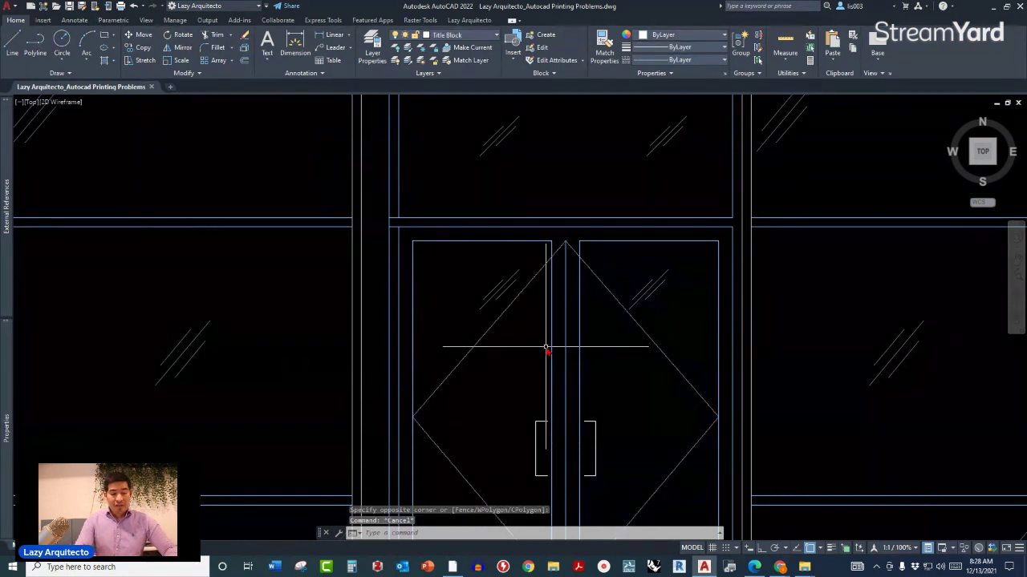
{"action": "type", "text": "1"}
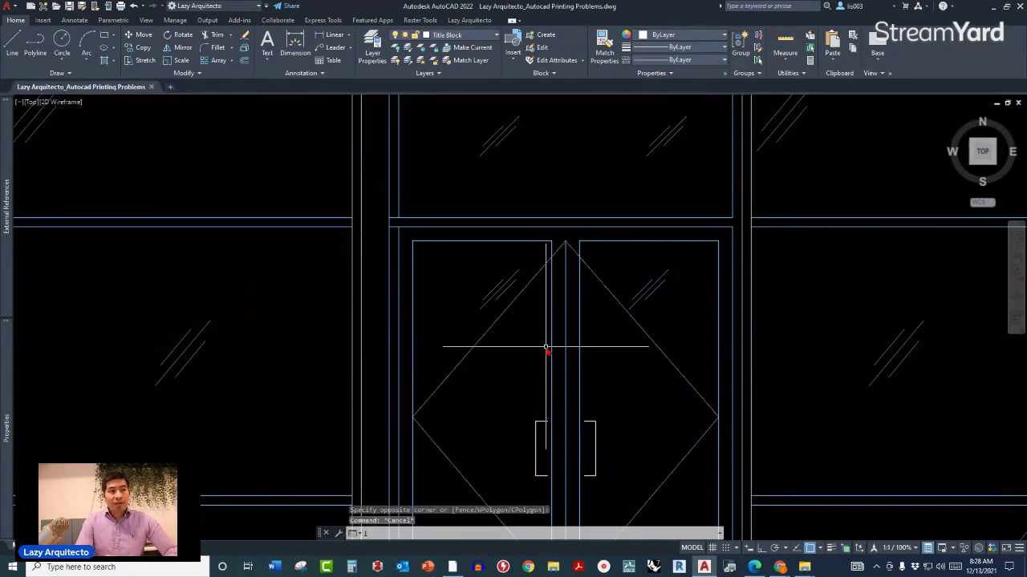
{"action": "key", "text": "BackSpace"}
{"action": "type", "text": "LT"}
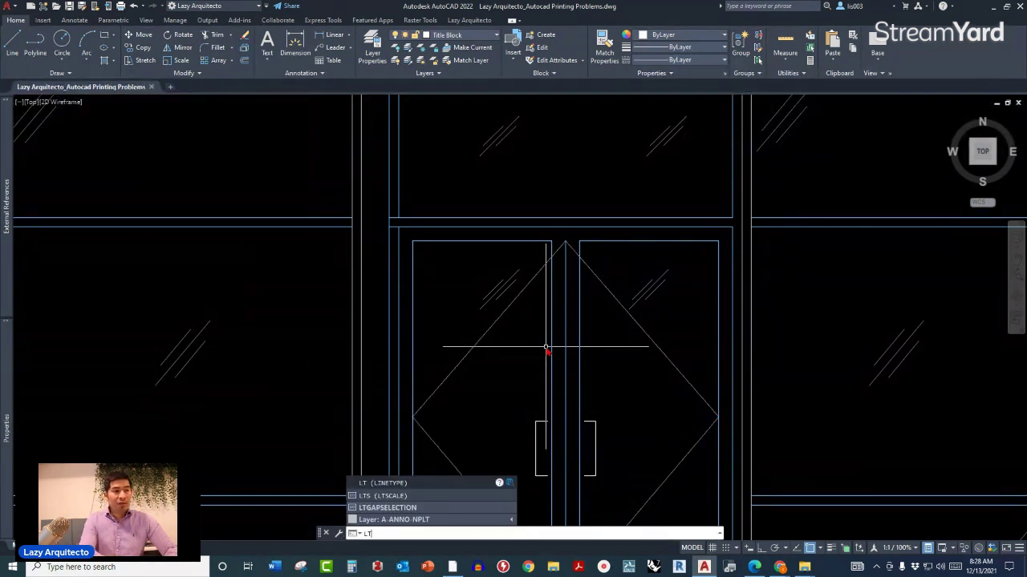
{"action": "type", "text": "Scale"}
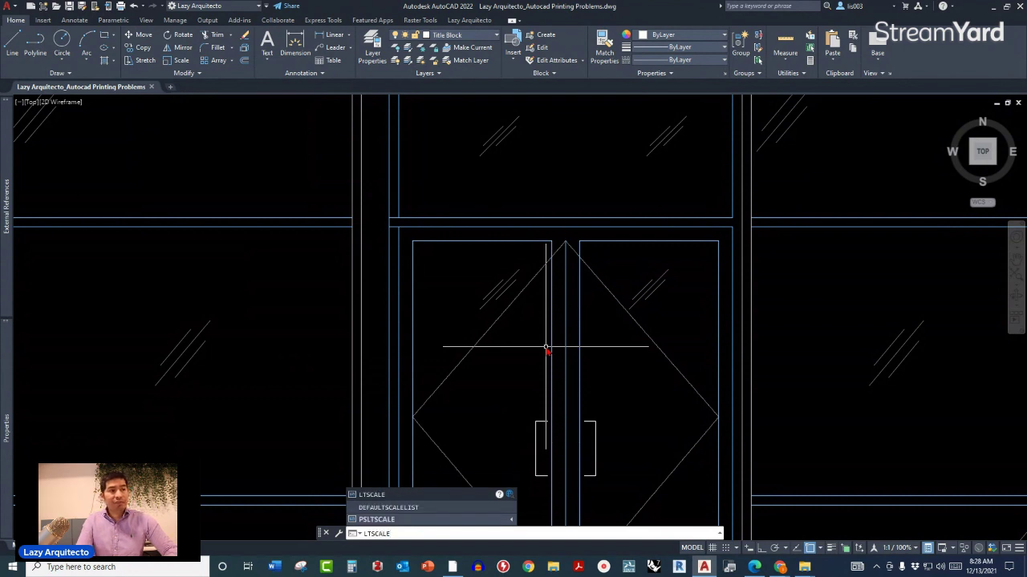
{"action": "key", "text": "Return"}
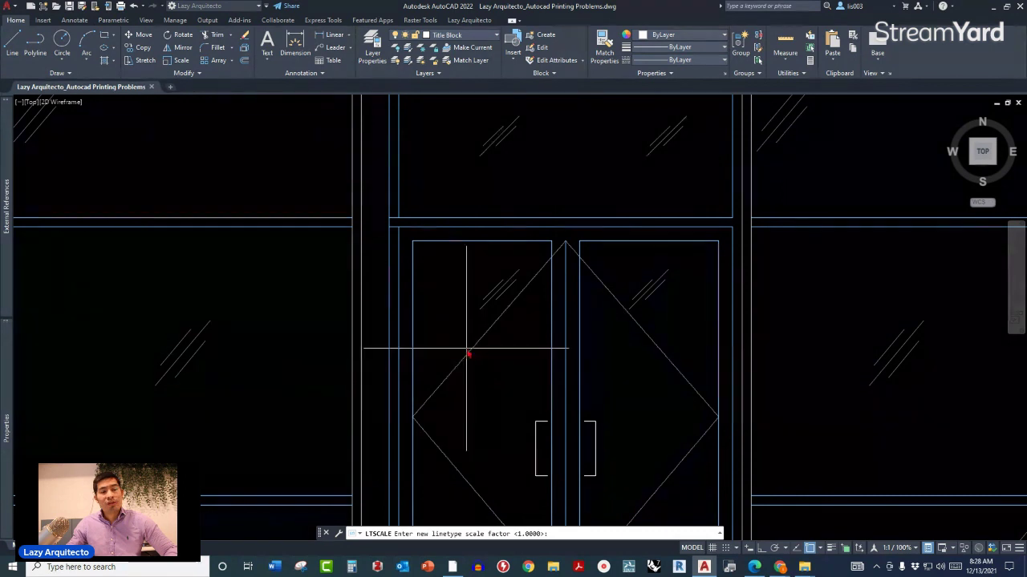
{"action": "scroll", "coordinate": [467, 354], "scroll_direction": "down", "scroll_amount": 2}
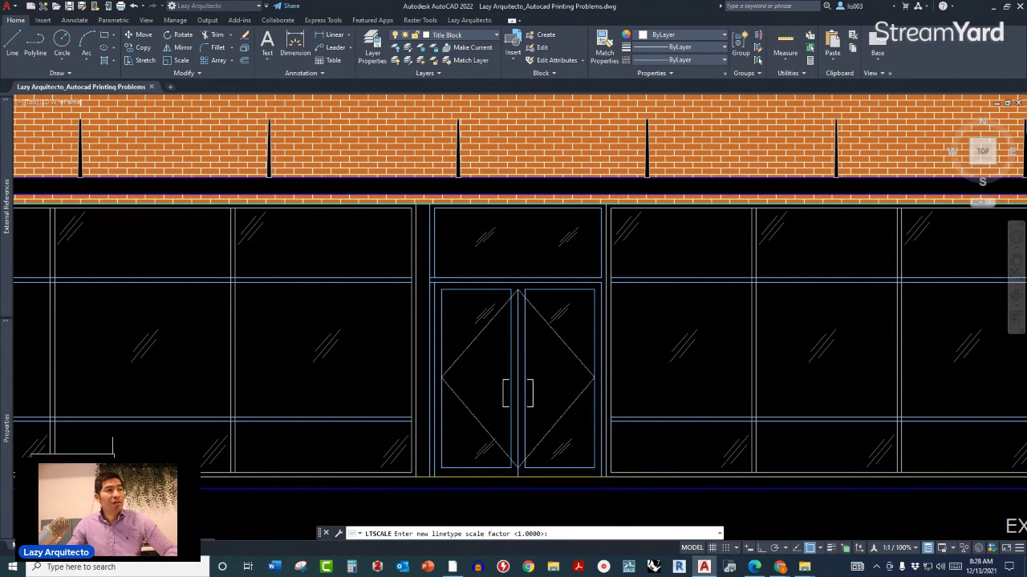
{"action": "key", "text": "Return"}
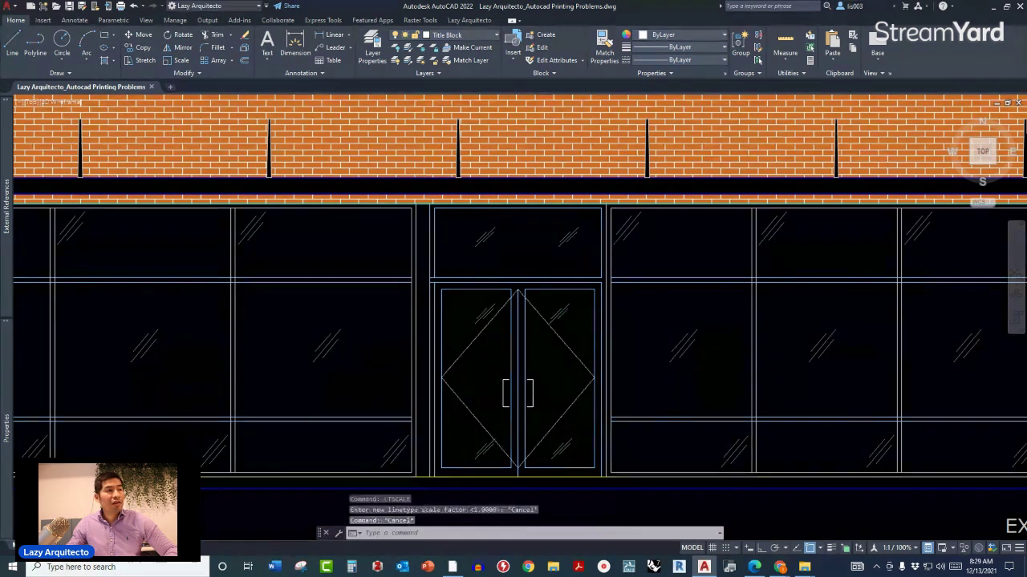
Check the scale of the elevation's viewport on the layout and return to model space
{"action": "key", "text": "ctrl+Page_Down"}
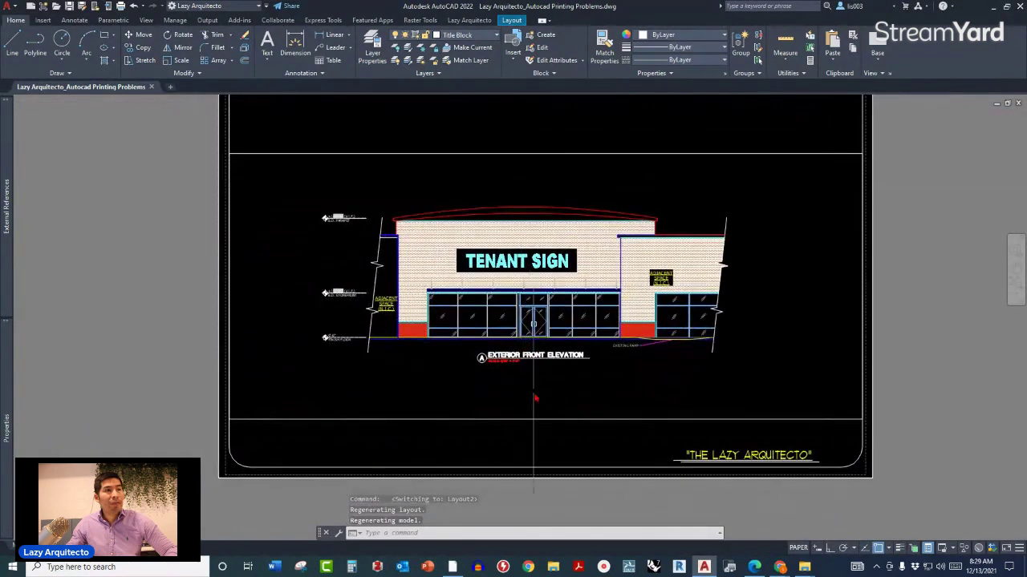
{"action": "left_click", "coordinate": [557, 353]}
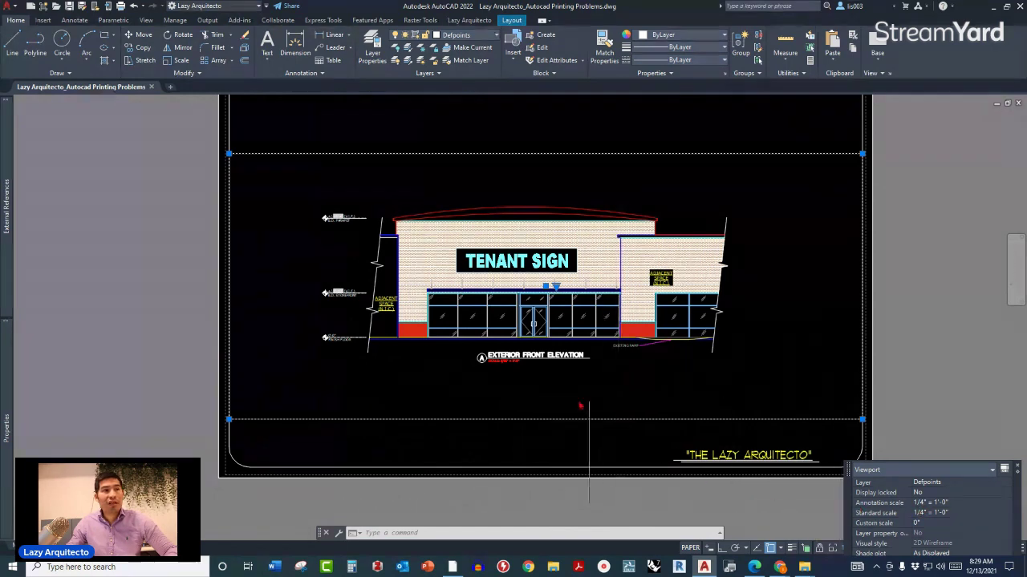
{"action": "middle_click_drag", "start_coordinate": [557, 389], "coordinate": [527, 417]}
{"action": "key", "text": "Escape"}
{"action": "left_click", "coordinate": [11, 546]}
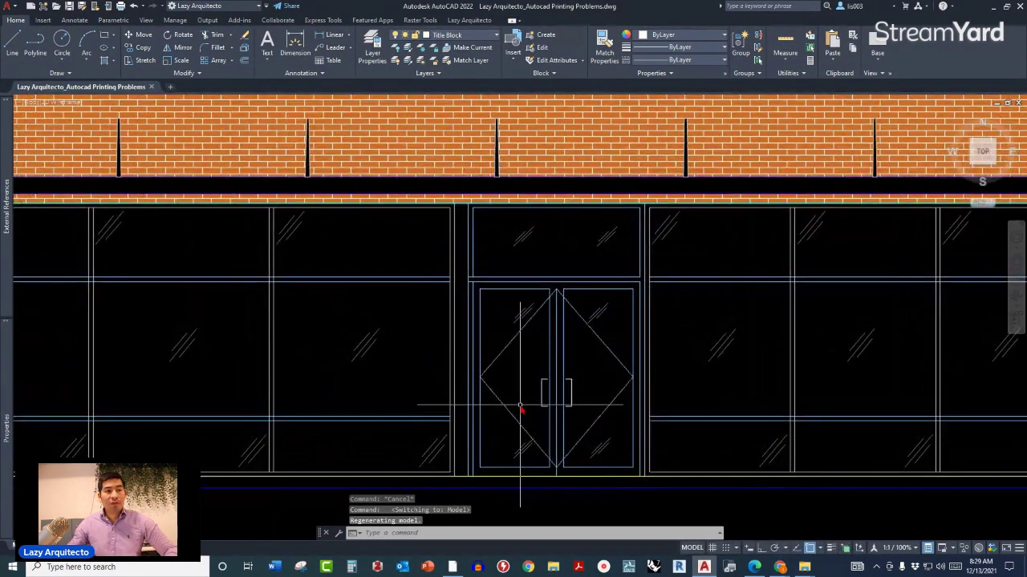
Set the global linetype scale with LTSCALE, computing the factor through the inline calculator expression 4/1*12
{"action": "type", "text": "lts"}
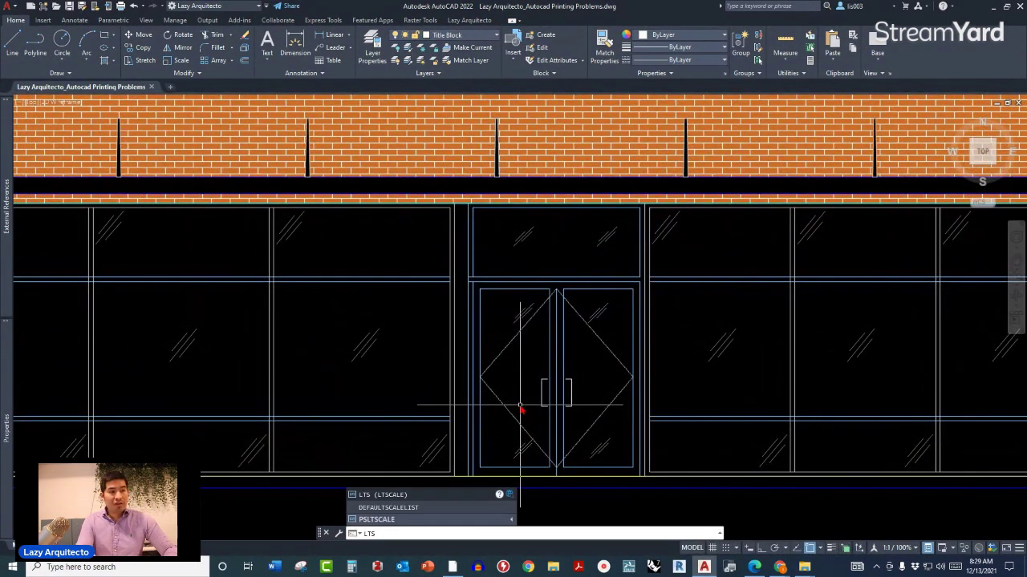
{"action": "type", "text": "cale"}
{"action": "key", "text": "Return"}
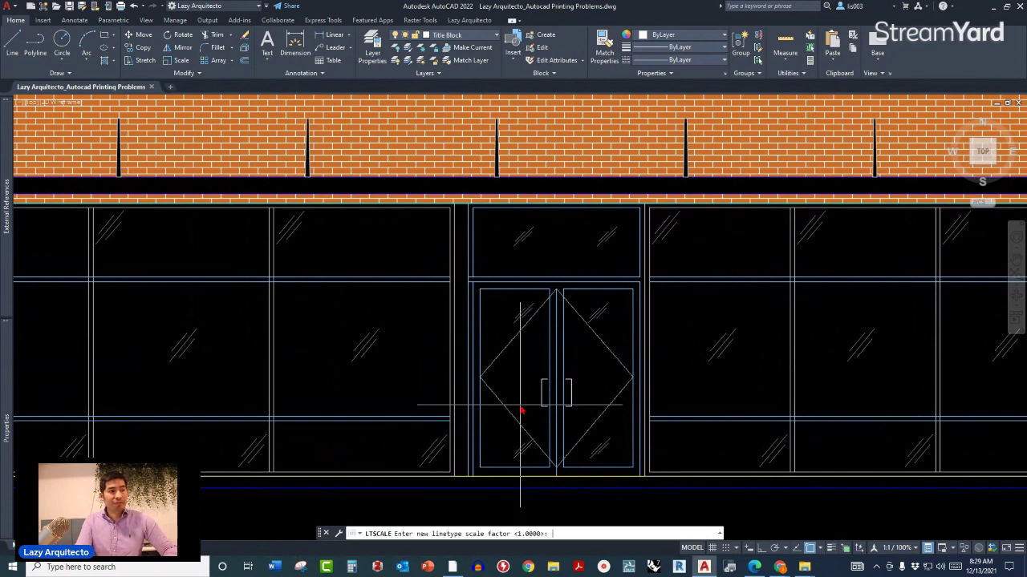
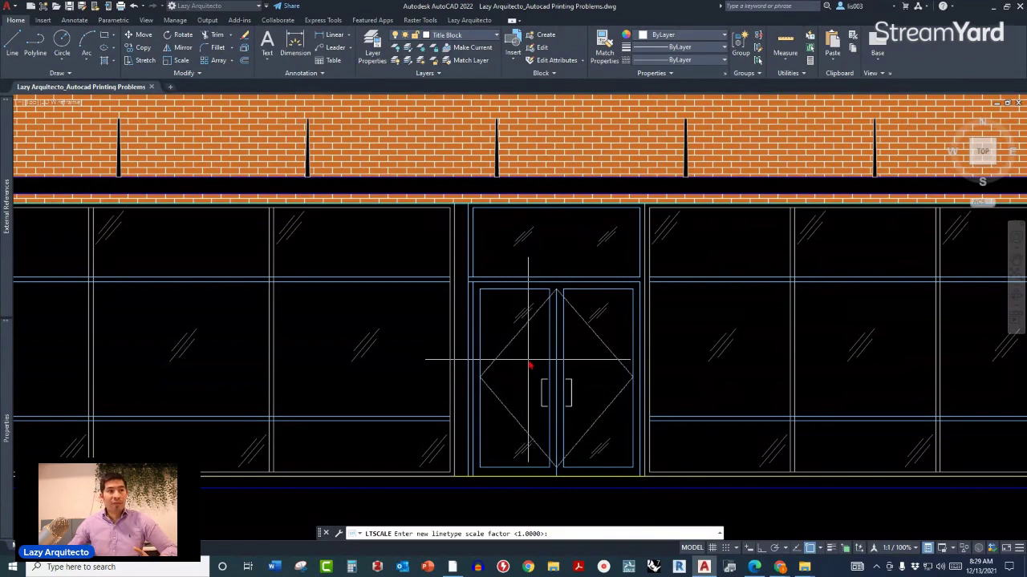
{"action": "type", "text": "cal"}
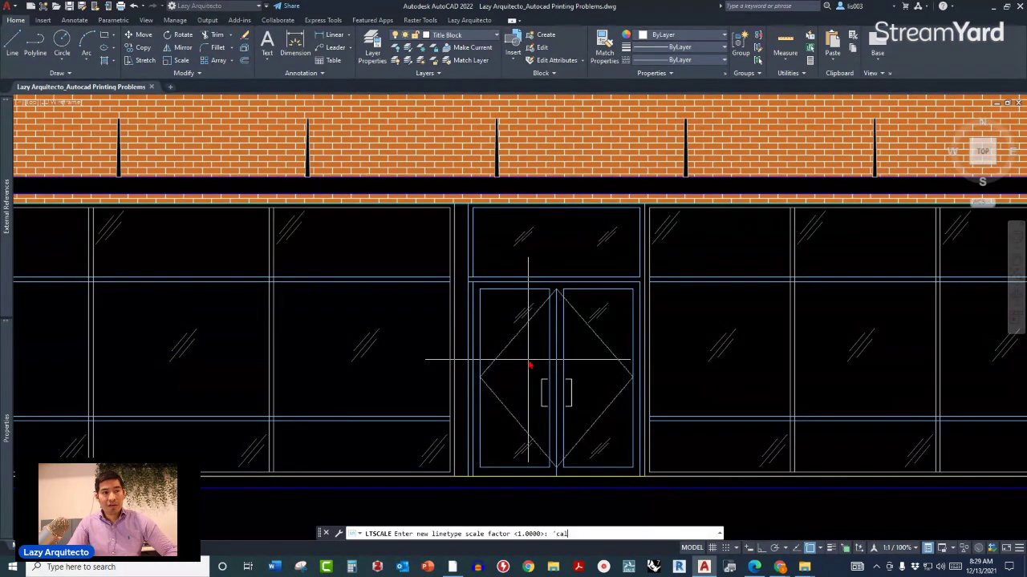
{"action": "key", "text": "Return"}
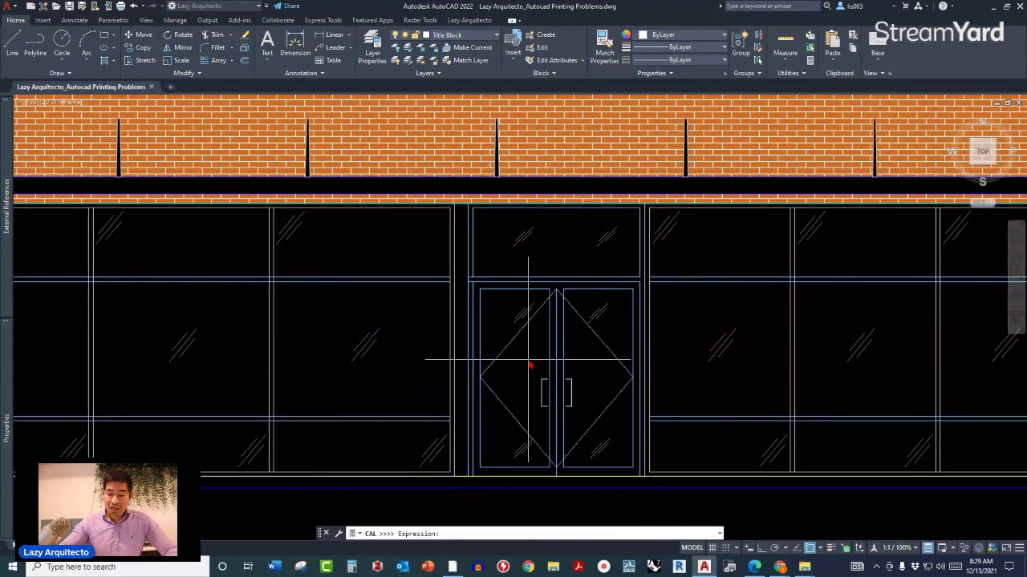
{"action": "type", "text": "4/1"}
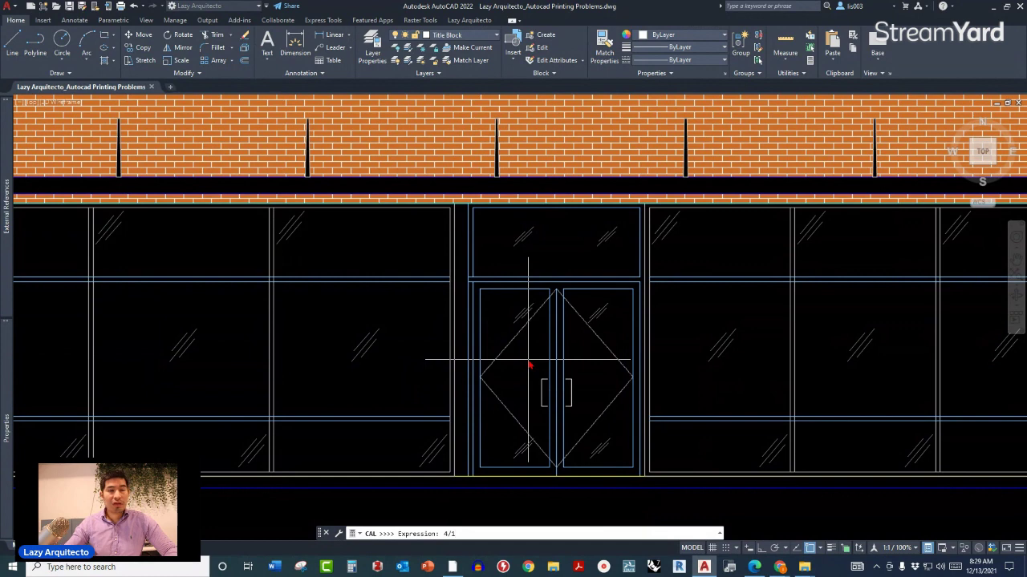
{"action": "type", "text": "\""}
{"action": "type", "text": "*12"}
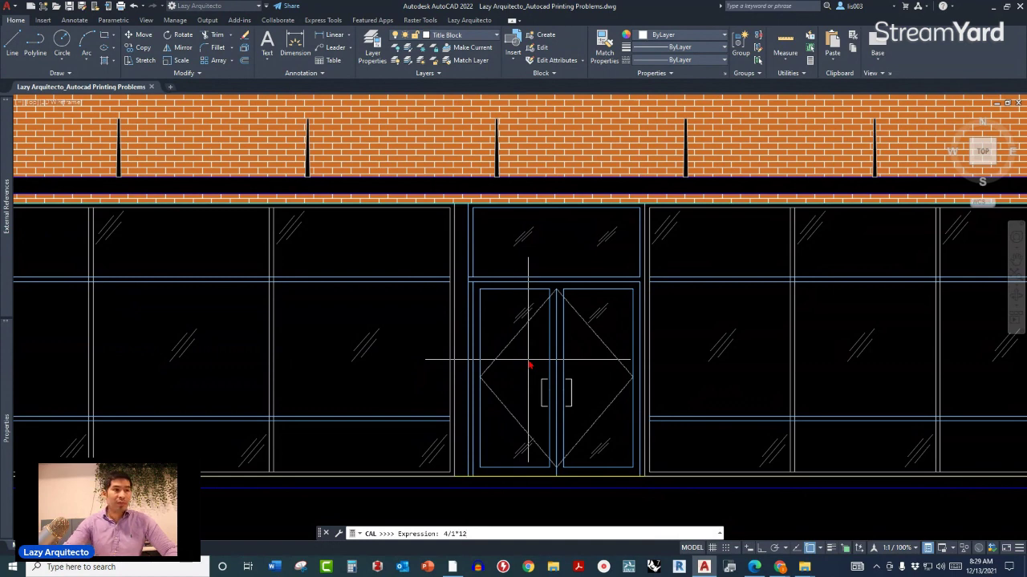
{"action": "key", "text": "Return"}
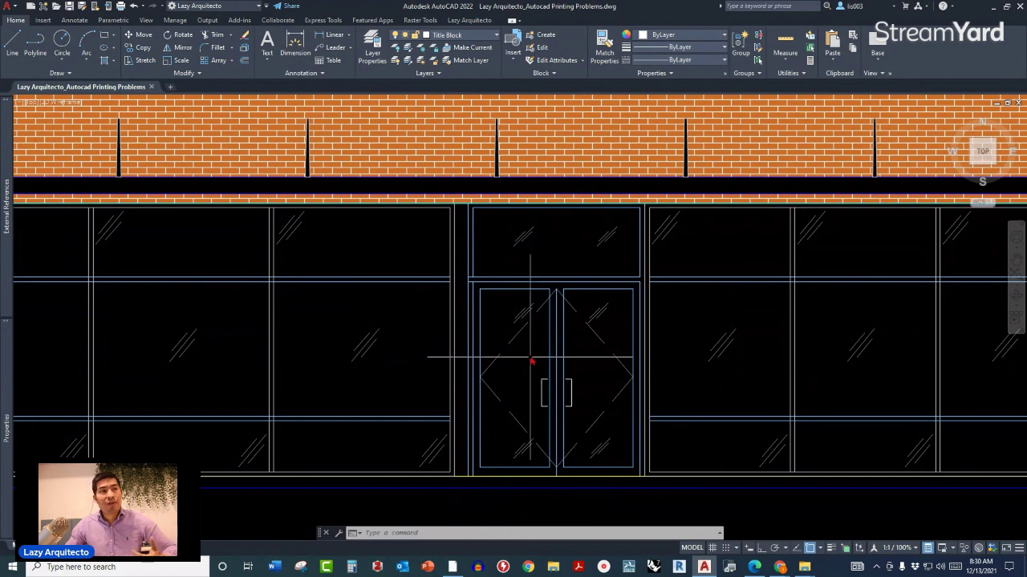
Examine the dashes of the entrance door swing lines in model space and on Layout2, and return to model space
{"action": "left_click", "coordinate": [520, 332]}
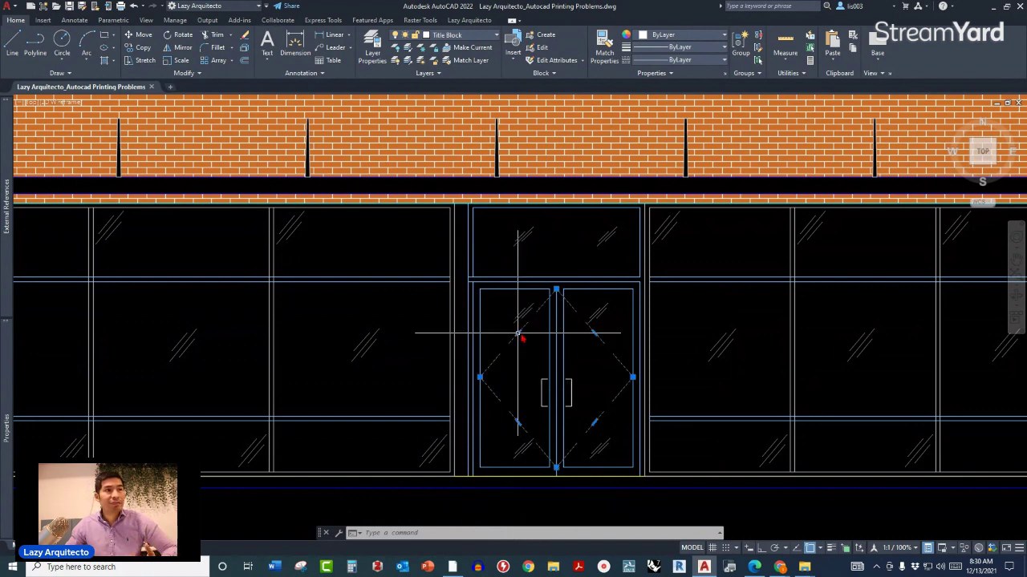
{"action": "key", "text": "Escape"}
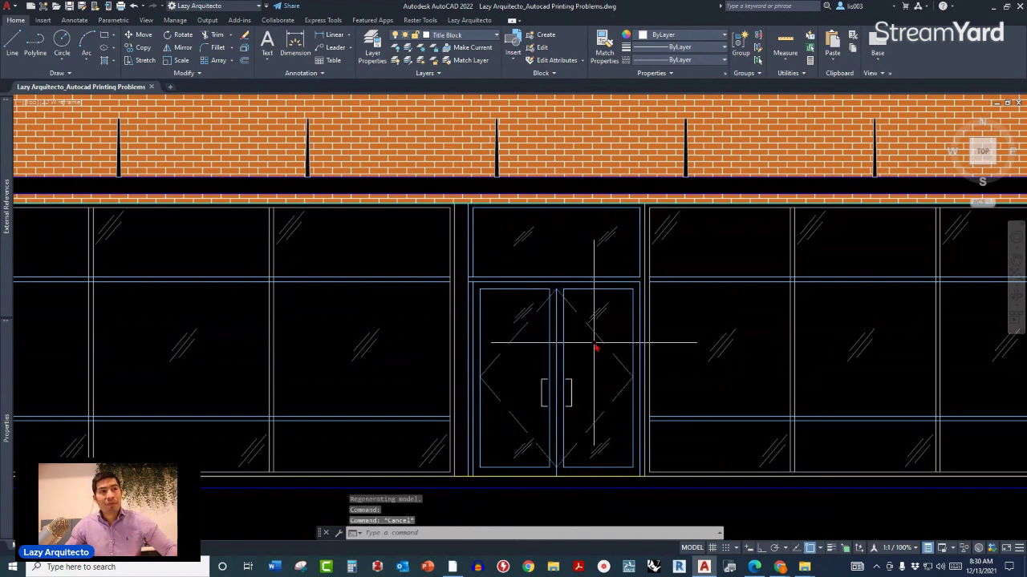
{"action": "left_click", "coordinate": [593, 366]}
{"action": "key", "text": "Escape"}
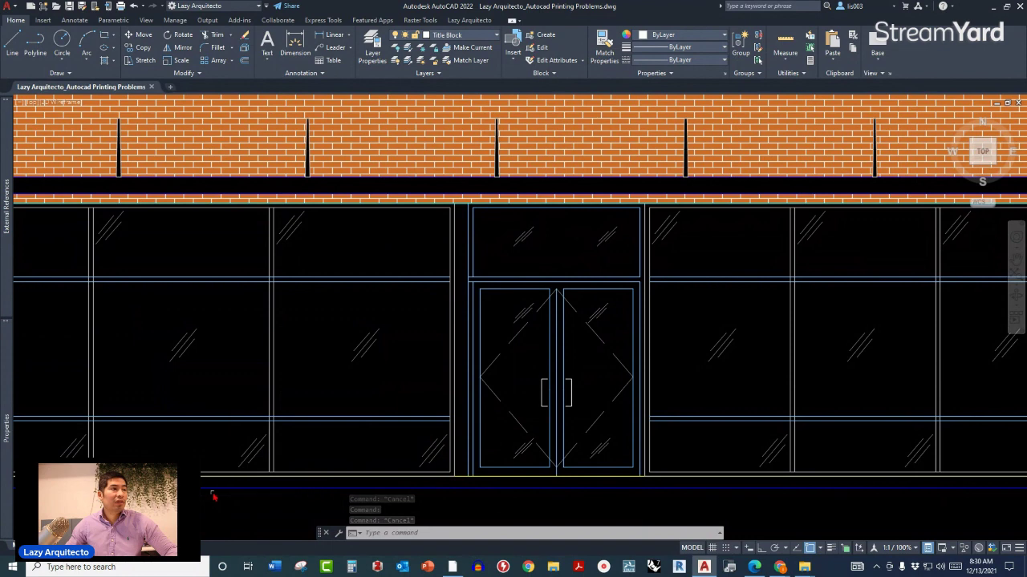
{"action": "left_click", "coordinate": [80, 545]}
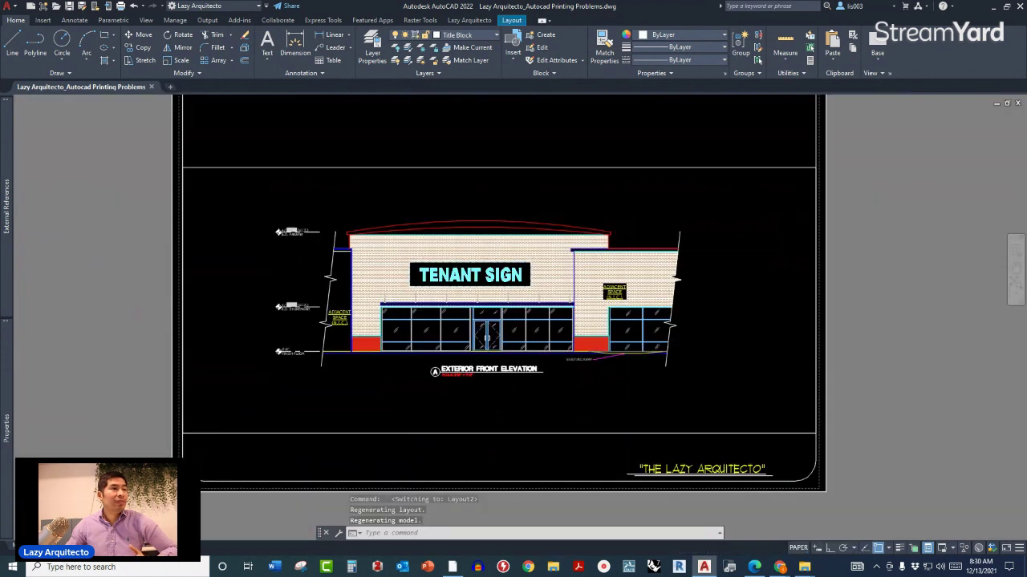
{"action": "scroll", "coordinate": [462, 316], "scroll_direction": "up", "scroll_amount": 6}
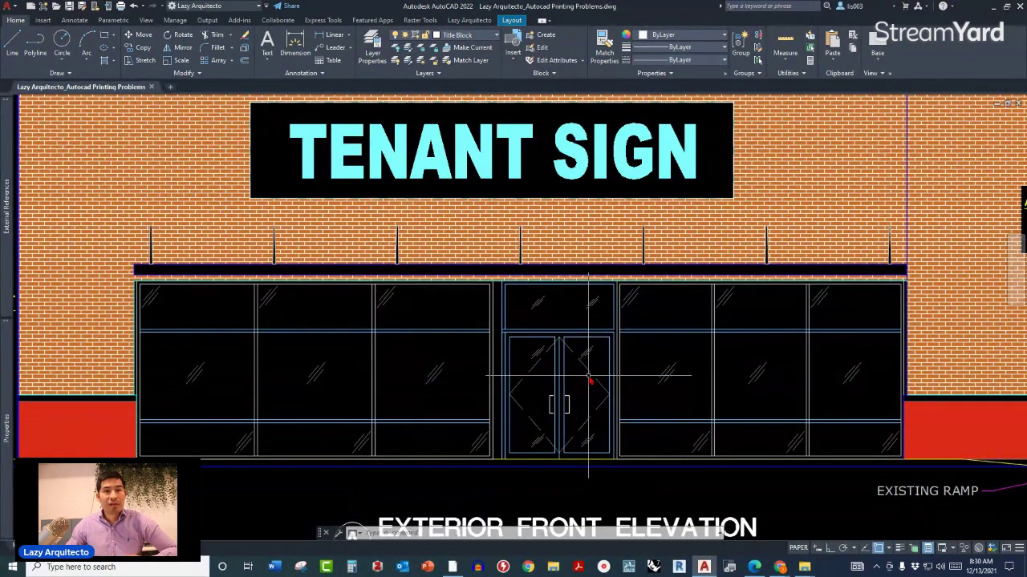
{"action": "left_click", "coordinate": [11, 545]}
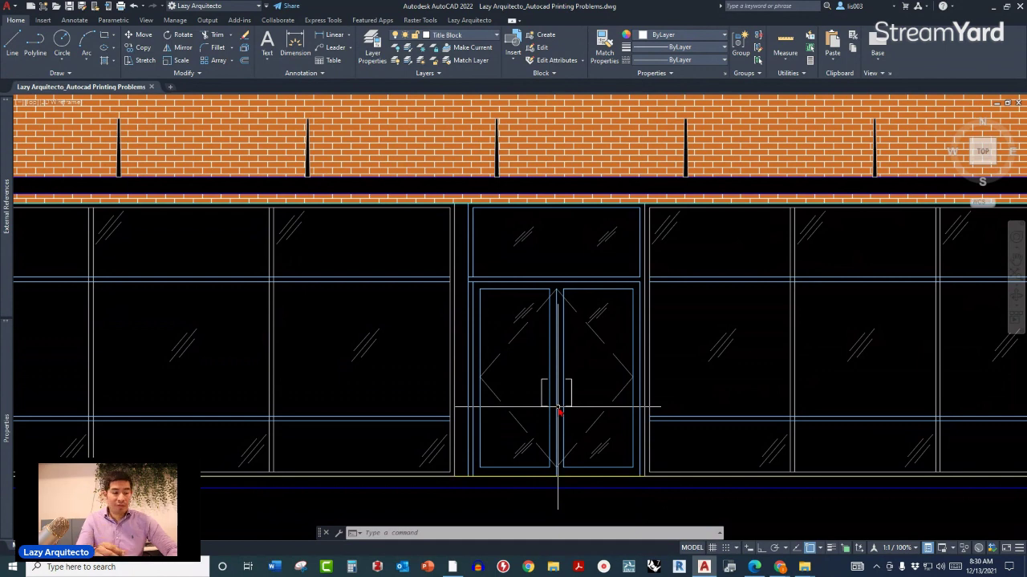
Set MSLTSCALE to 0 in model space and regenerate the whole drawing
{"action": "type", "text": "MS"}
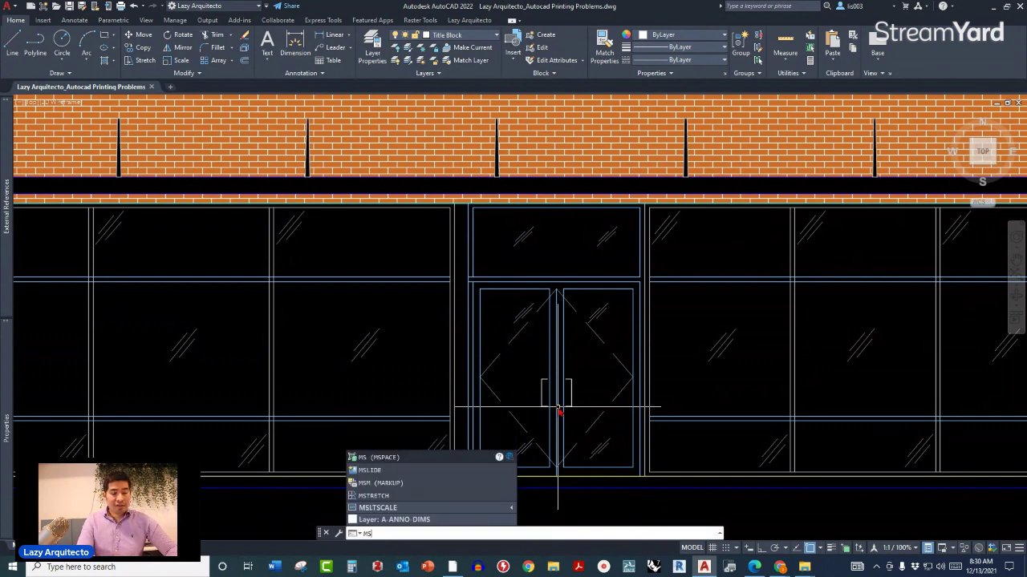
{"action": "type", "text": "LTSCALE"}
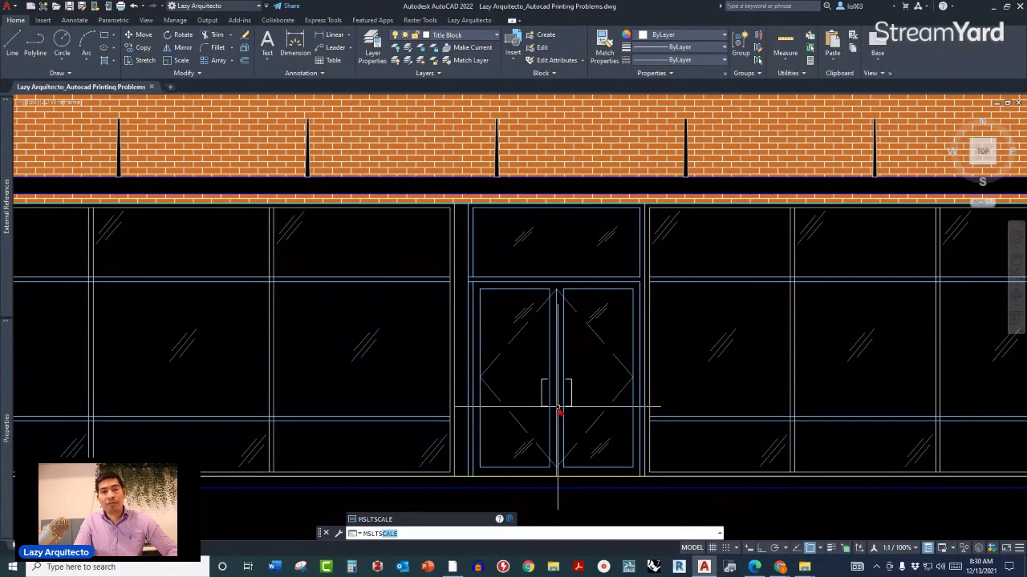
{"action": "key", "text": "Return"}
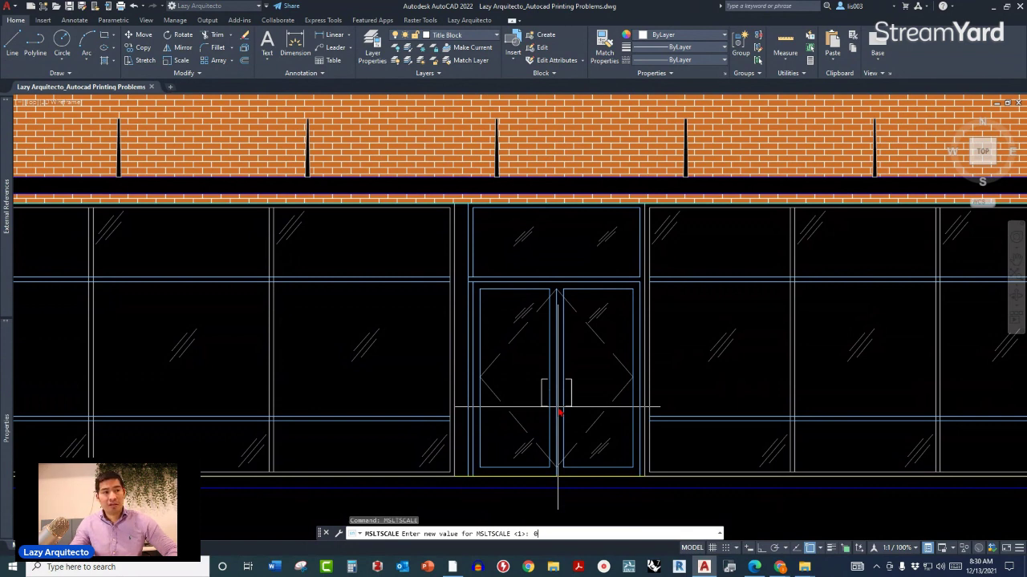
{"action": "key", "text": "Return"}
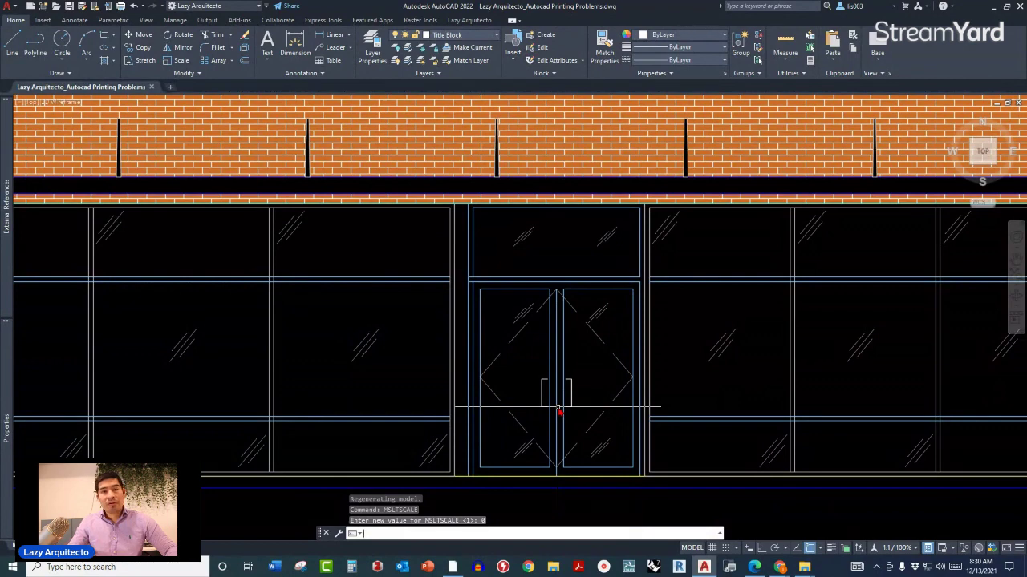
{"action": "type", "text": "RE"}
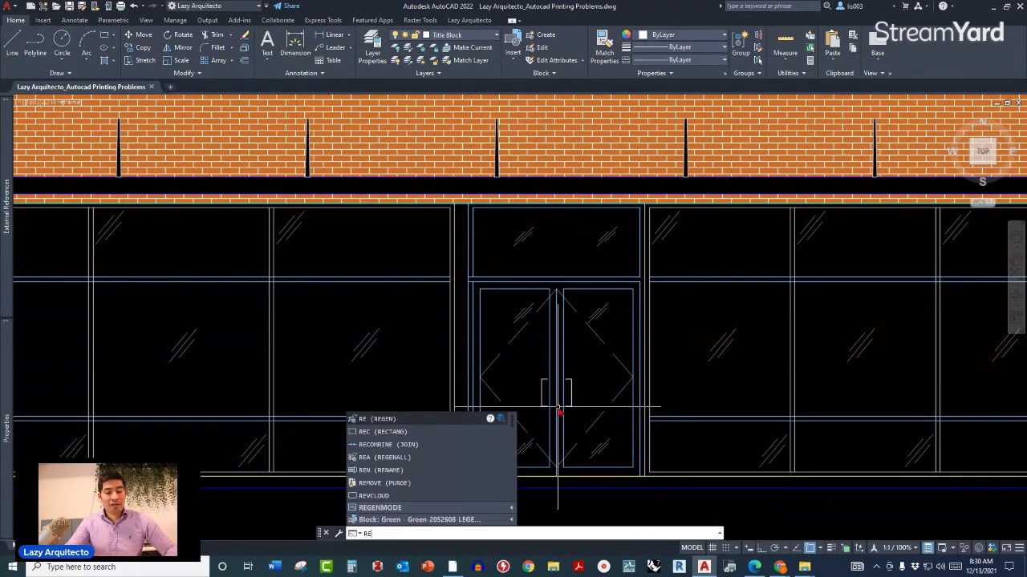
{"action": "key", "text": "Return"}
{"action": "type", "text": "rea"}
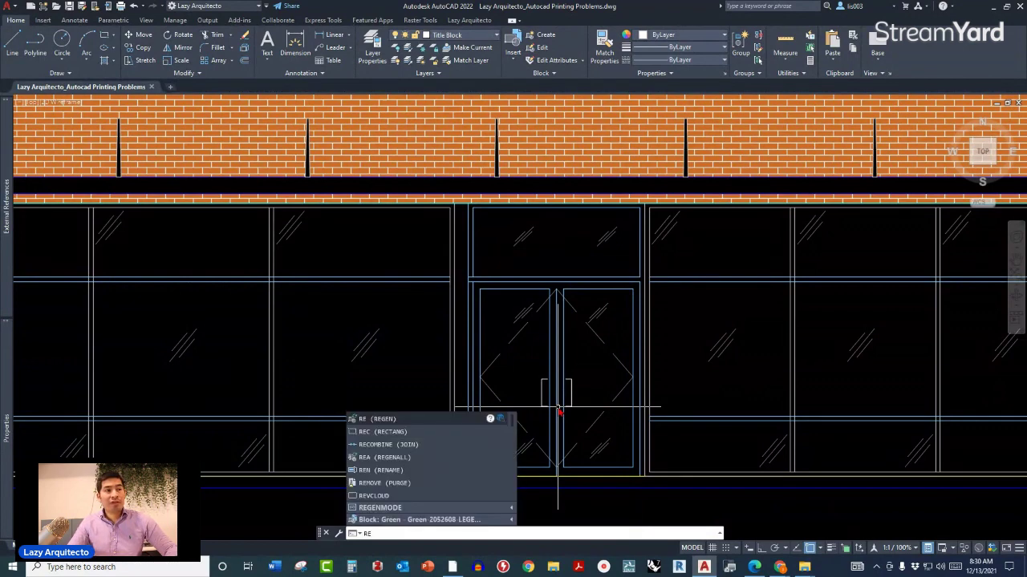
{"action": "key", "text": "Return"}
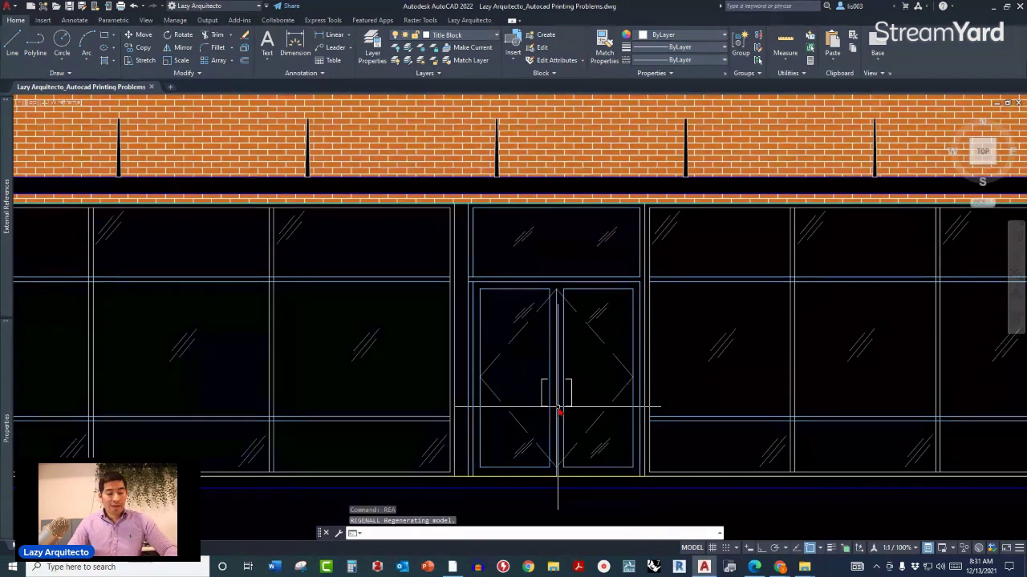
Set MSLTSCALE back to 1 and regenerate the whole drawing
{"action": "type", "text": "l"}
{"action": "key", "text": "BackSpace"}
{"action": "type", "text": "msltscale"}
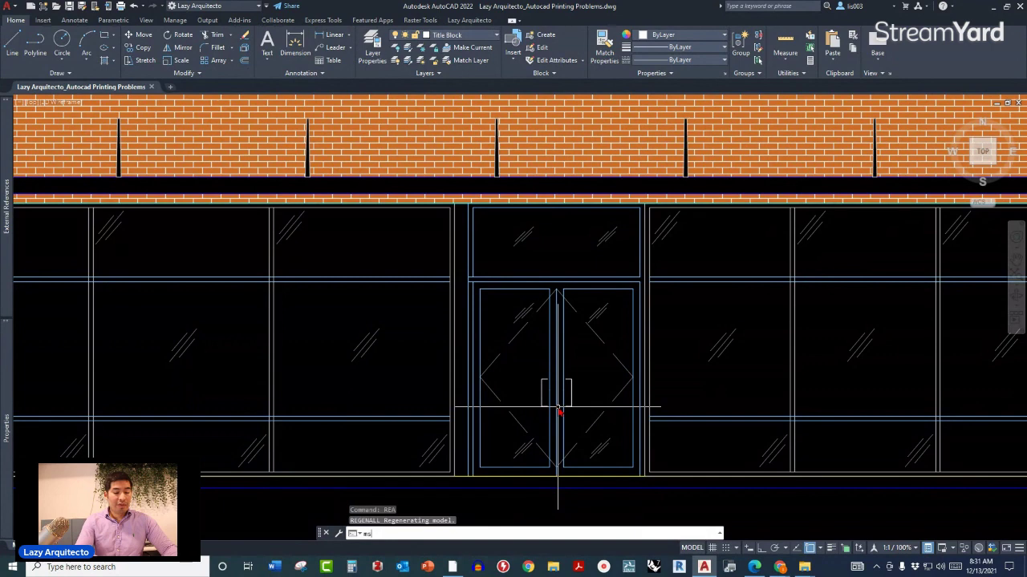
{"action": "key", "text": "Return"}
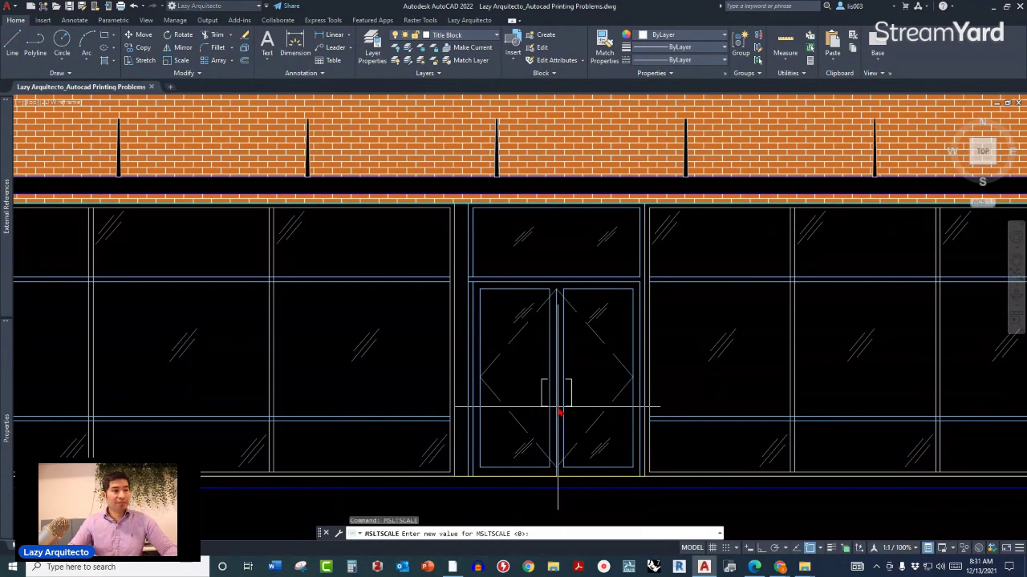
{"action": "type", "text": "1"}
{"action": "key", "text": "Return"}
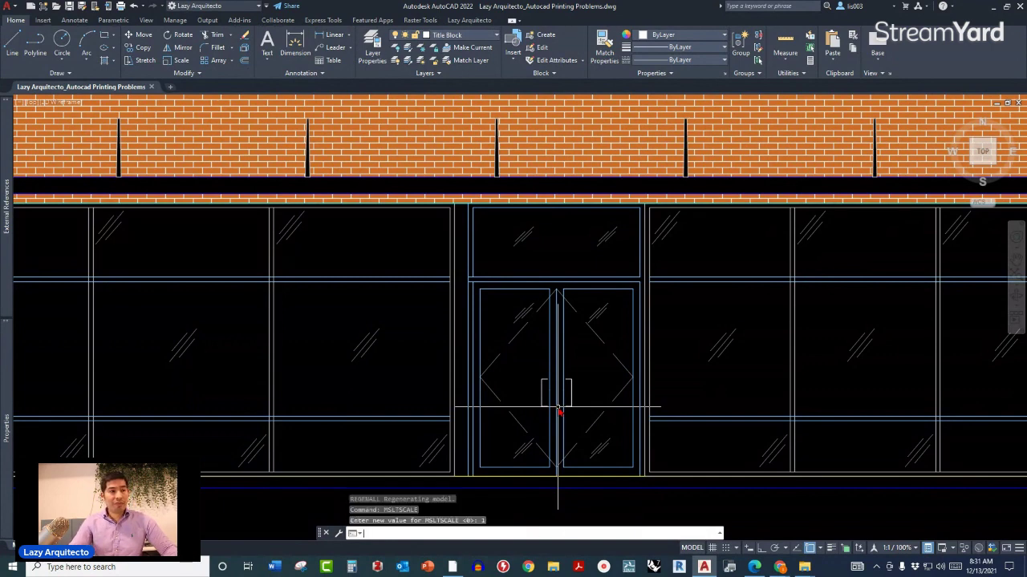
{"action": "type", "text": "rea"}
{"action": "key", "text": "Return"}
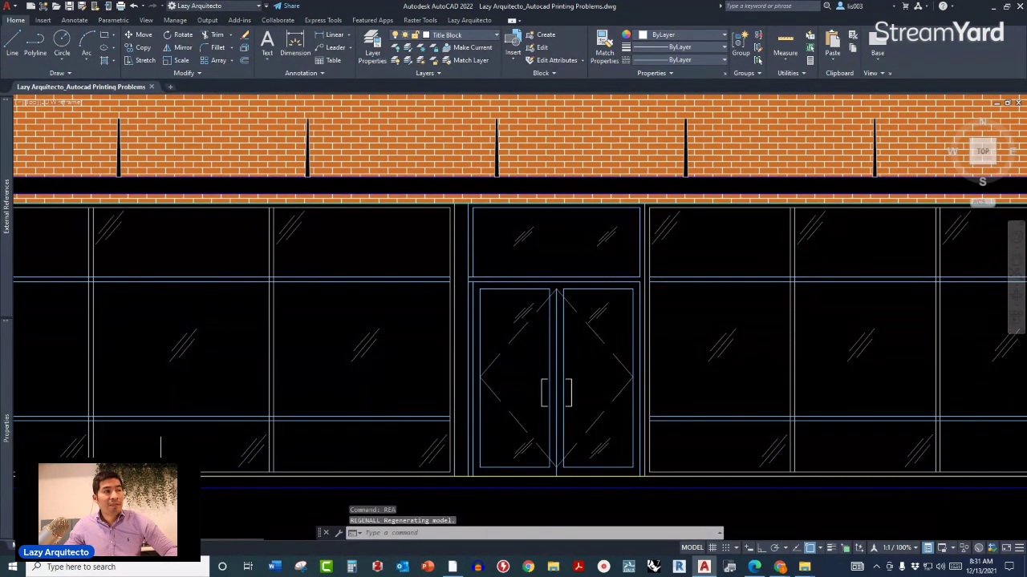
On Layout2, set PSLTSCALE to 1 and regenerate all viewports to test the door swing lines
{"action": "left_click", "coordinate": [94, 548]}
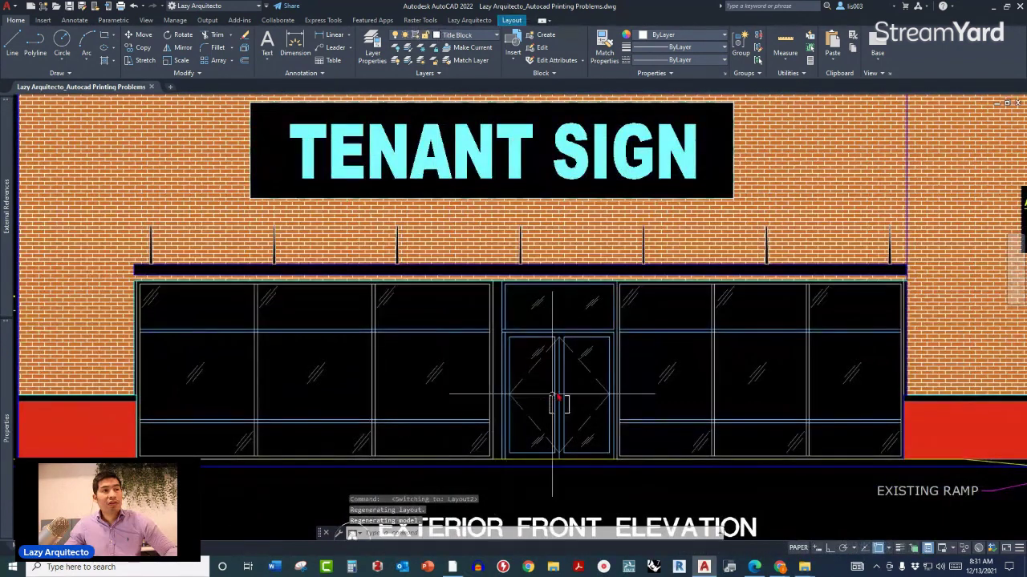
{"action": "scroll", "coordinate": [569, 371], "scroll_direction": "up", "scroll_amount": 3}
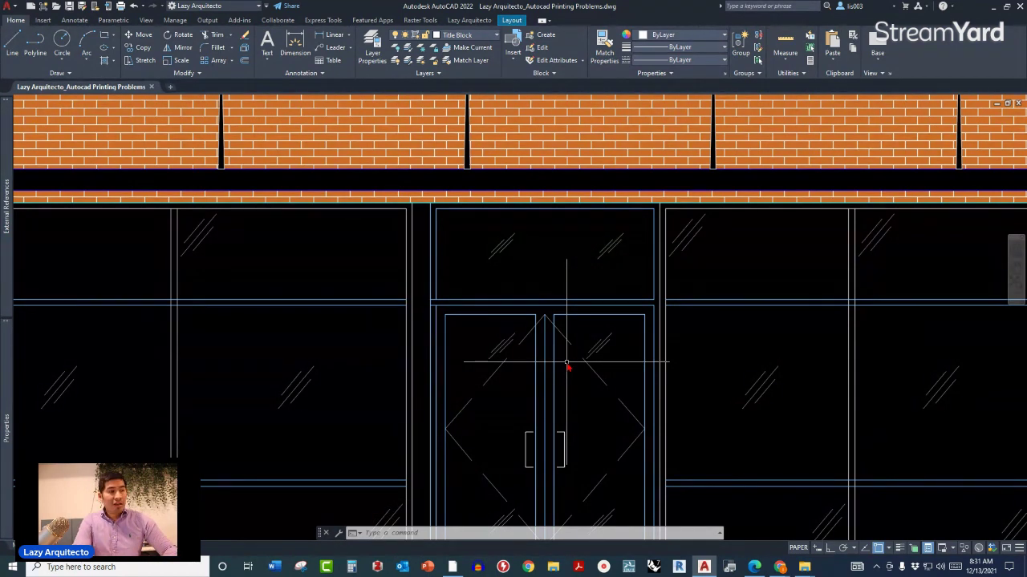
{"action": "type", "text": "PSLTs"}
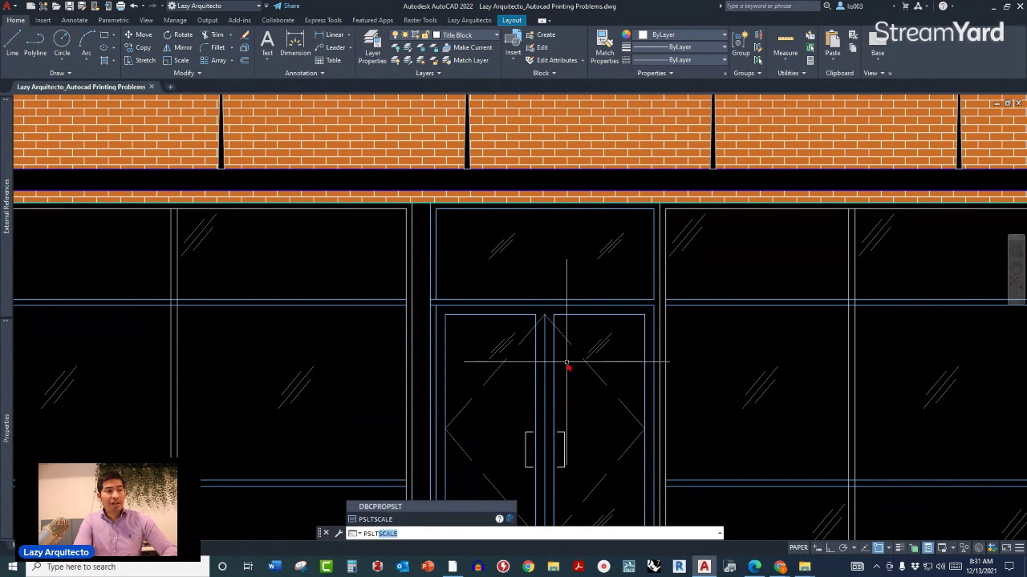
{"action": "key", "text": "Return"}
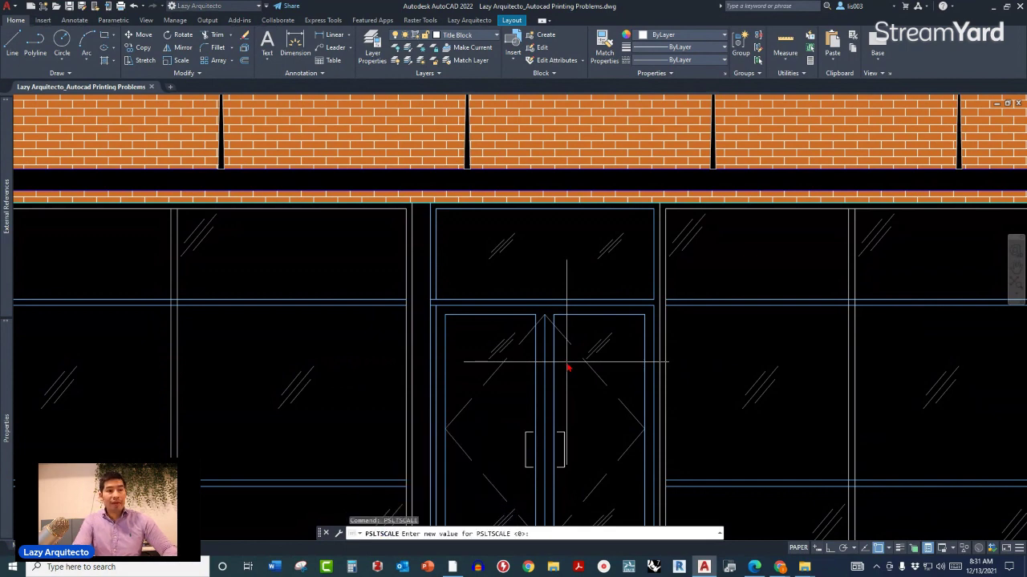
{"action": "type", "text": "1"}
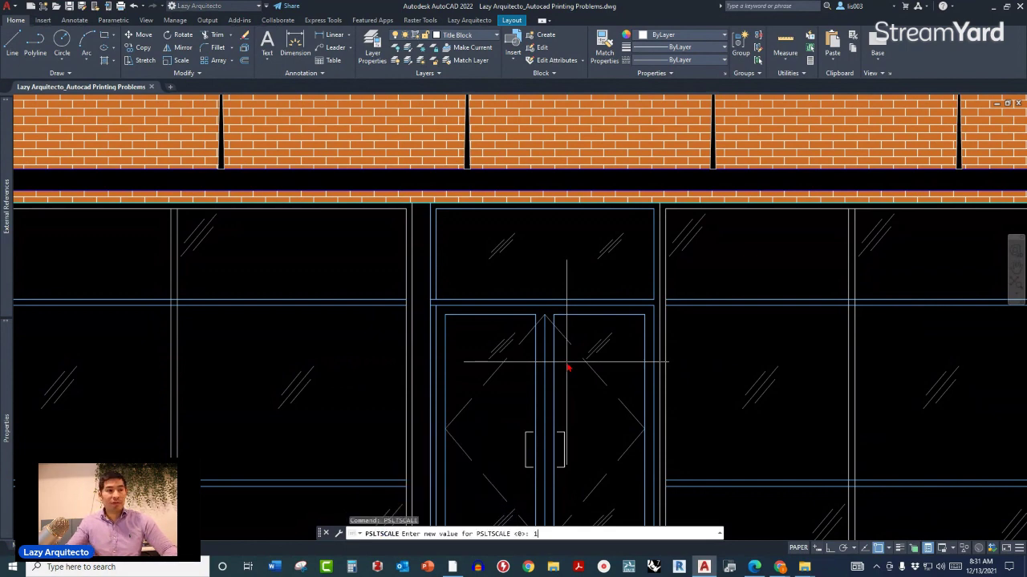
{"action": "key", "text": "Return"}
{"action": "type", "text": "REA"}
{"action": "key", "text": "Return"}
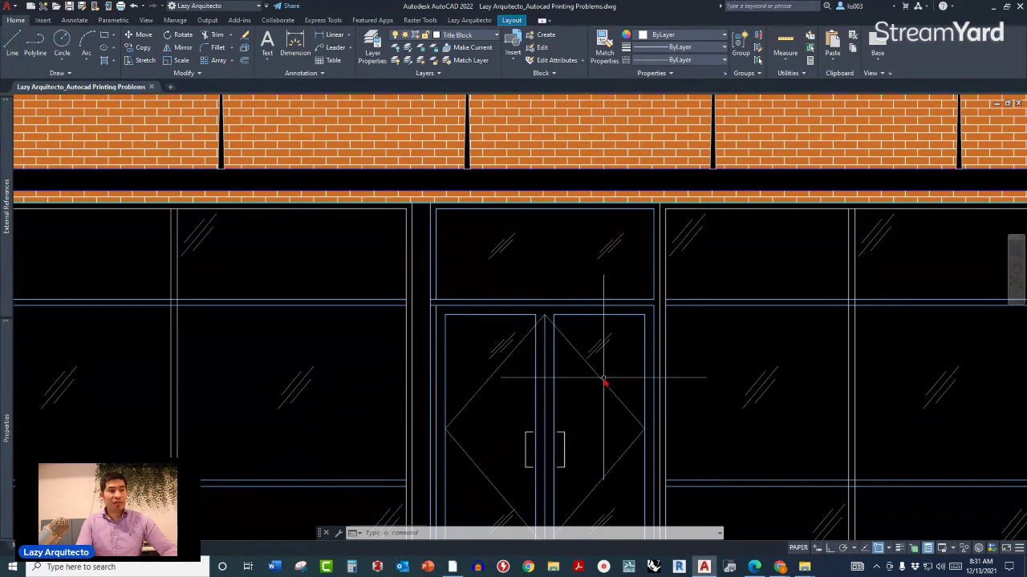
Undo the PSLTSCALE change and go back to Layout2 with the storefront elevation in view
{"action": "key", "text": "ctrl+Page_Up"}
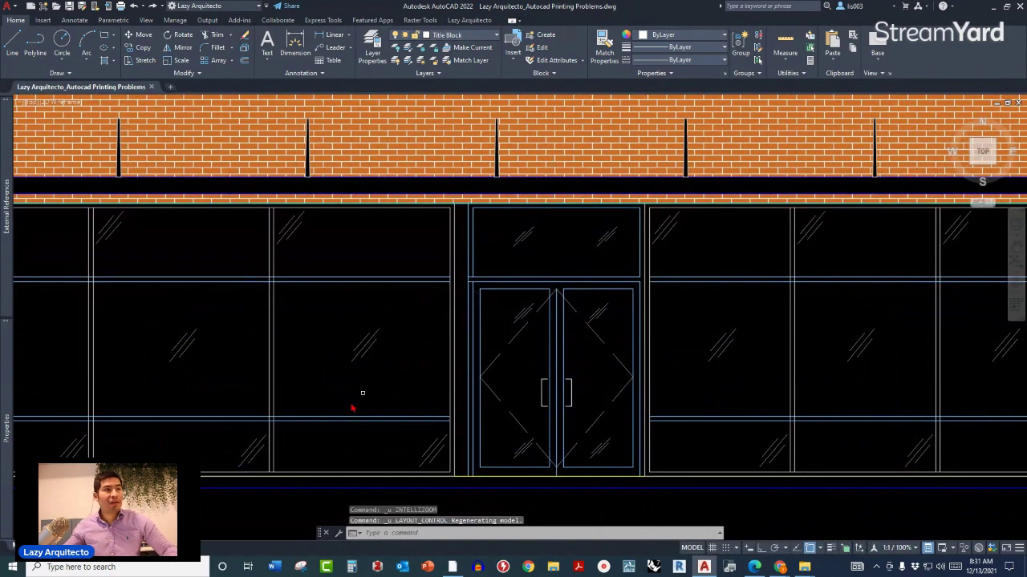
{"action": "key", "text": "ctrl+Page_Down"}
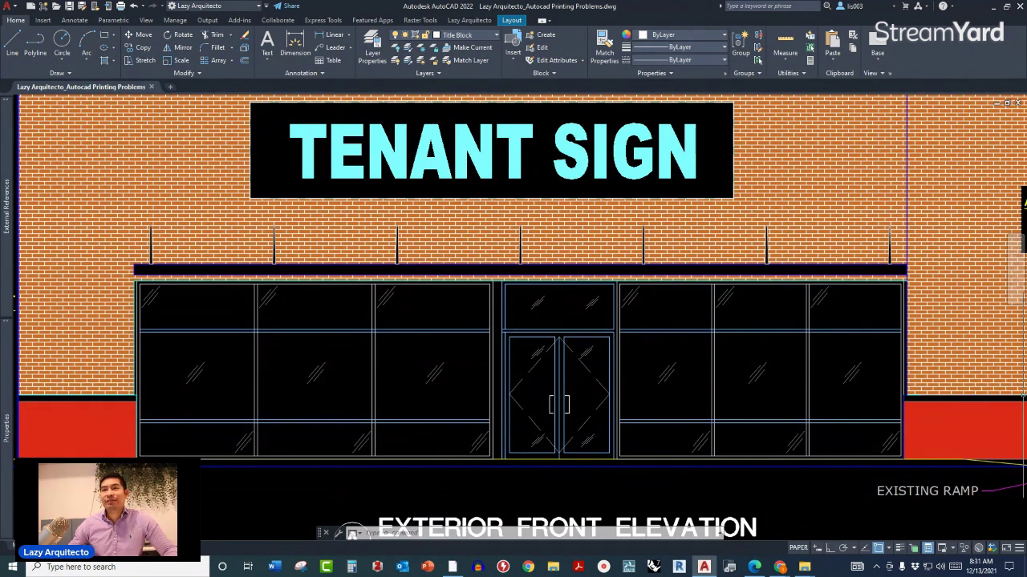
{"action": "key", "text": "alt+Tab"}
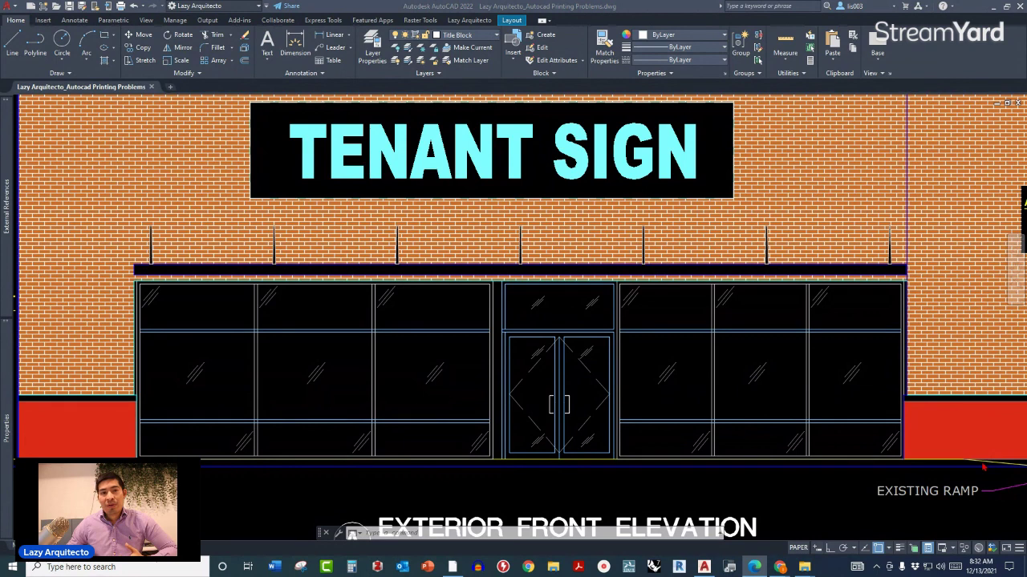
{"action": "key", "text": "alt+Tab"}
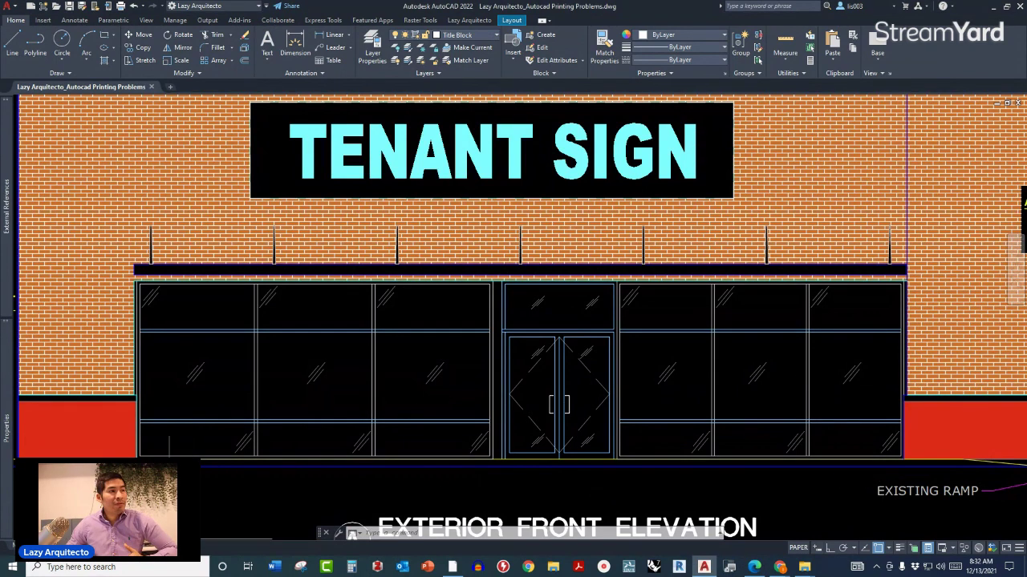
Switch to Layout3 and examine where the title block sits relative to the paper sheet
{"action": "key", "text": "ctrl+Page_Down"}
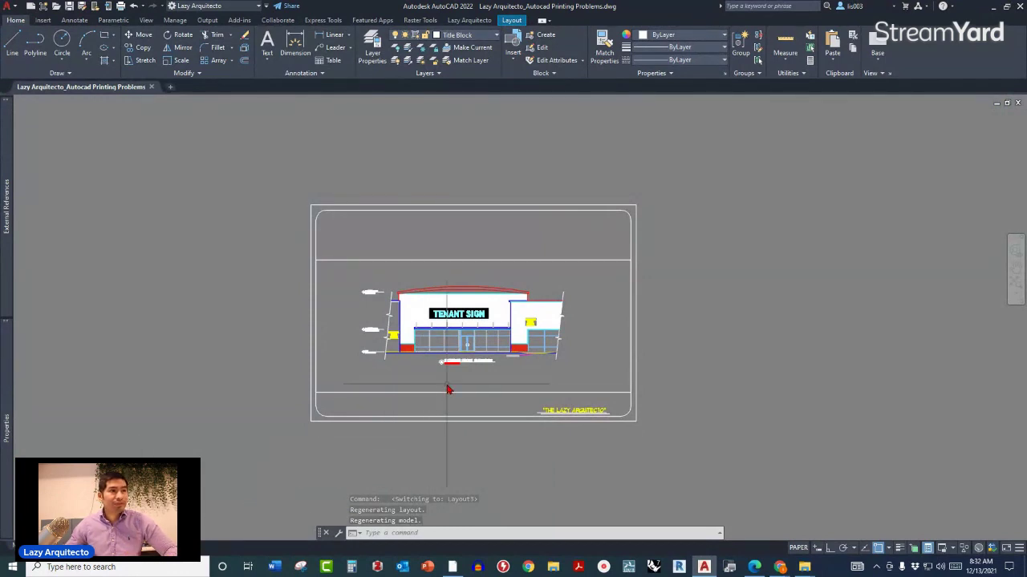
{"action": "scroll", "coordinate": [483, 206], "scroll_direction": "down", "scroll_amount": 8}
{"action": "scroll", "coordinate": [483, 210], "scroll_direction": "down", "scroll_amount": 2}
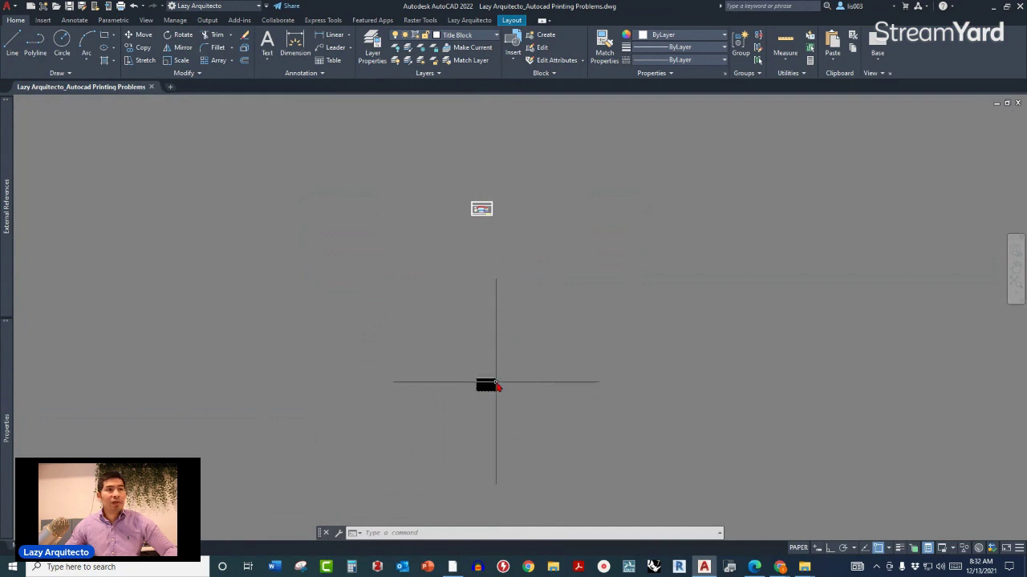
{"action": "scroll", "coordinate": [476, 212], "scroll_direction": "up", "scroll_amount": 3}
{"action": "scroll", "coordinate": [476, 211], "scroll_direction": "up", "scroll_amount": 1}
{"action": "scroll", "coordinate": [471, 207], "scroll_direction": "down", "scroll_amount": 1}
{"action": "scroll", "coordinate": [476, 238], "scroll_direction": "down", "scroll_amount": 1}
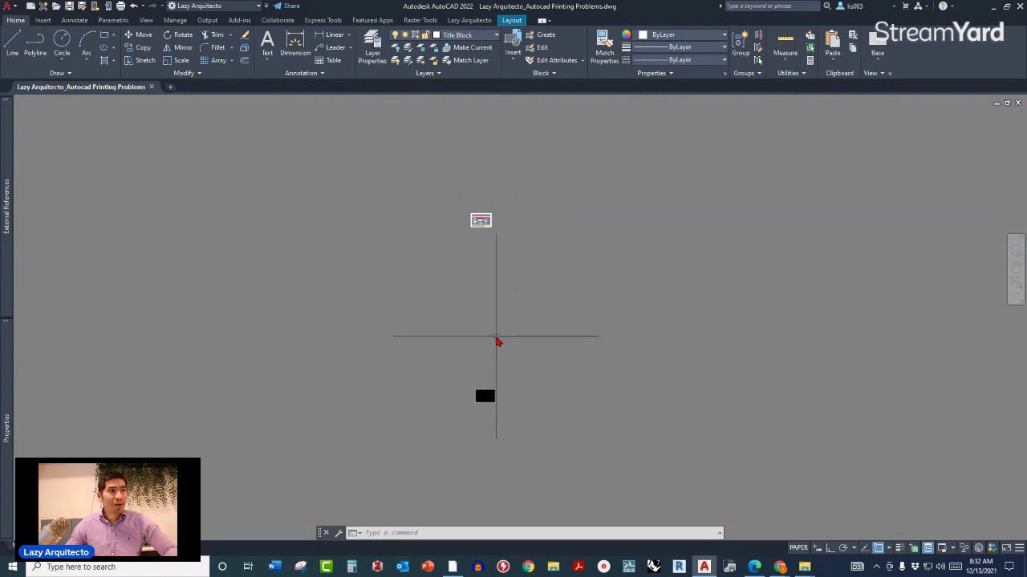
{"action": "middle_click_drag", "start_coordinate": [497, 337], "coordinate": [486, 345]}
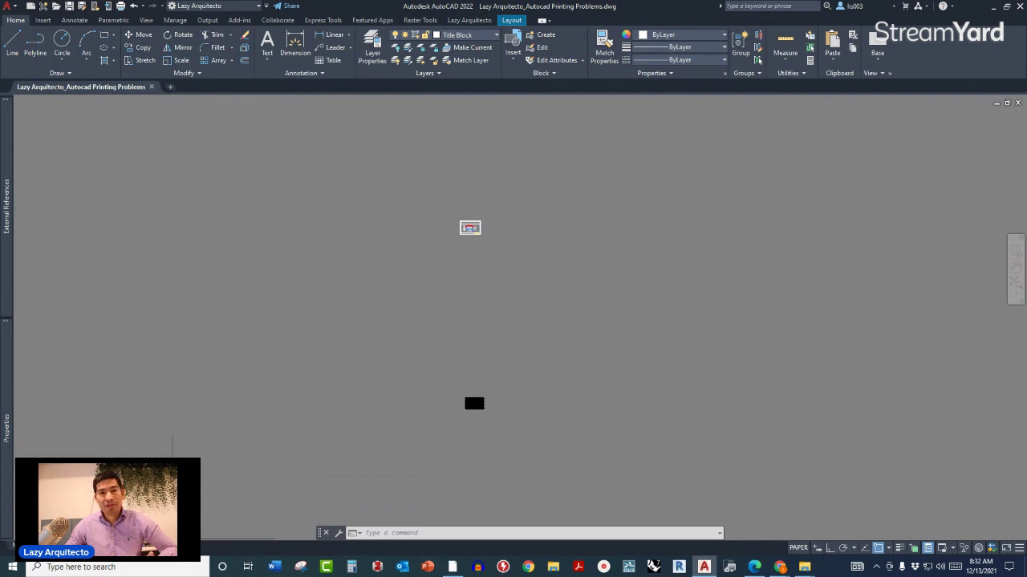
Open Layout3's page setup, preview the plot, and leave the setup without changing anything
{"action": "right_click", "coordinate": [133, 544]}
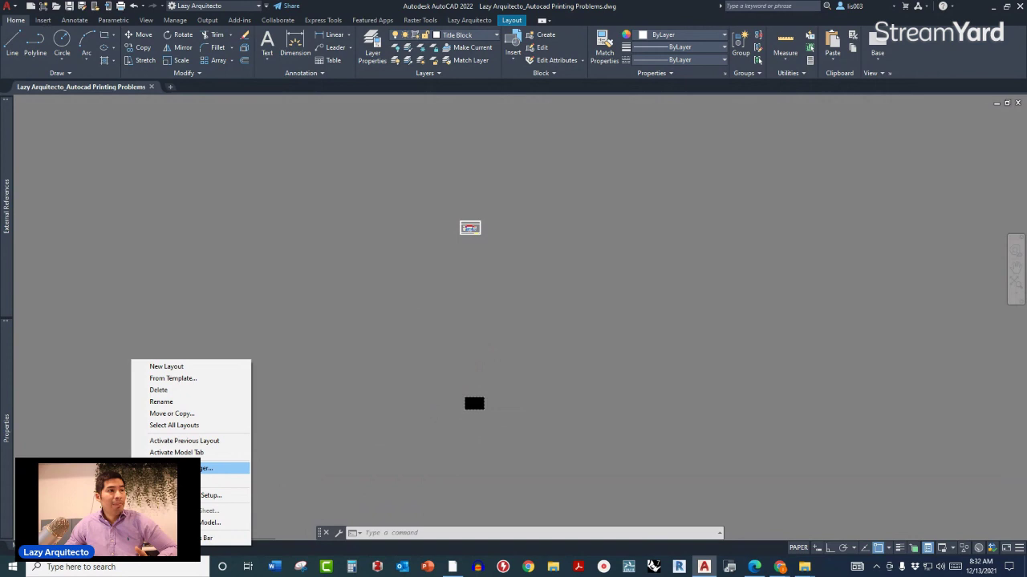
{"action": "left_click", "coordinate": [185, 468]}
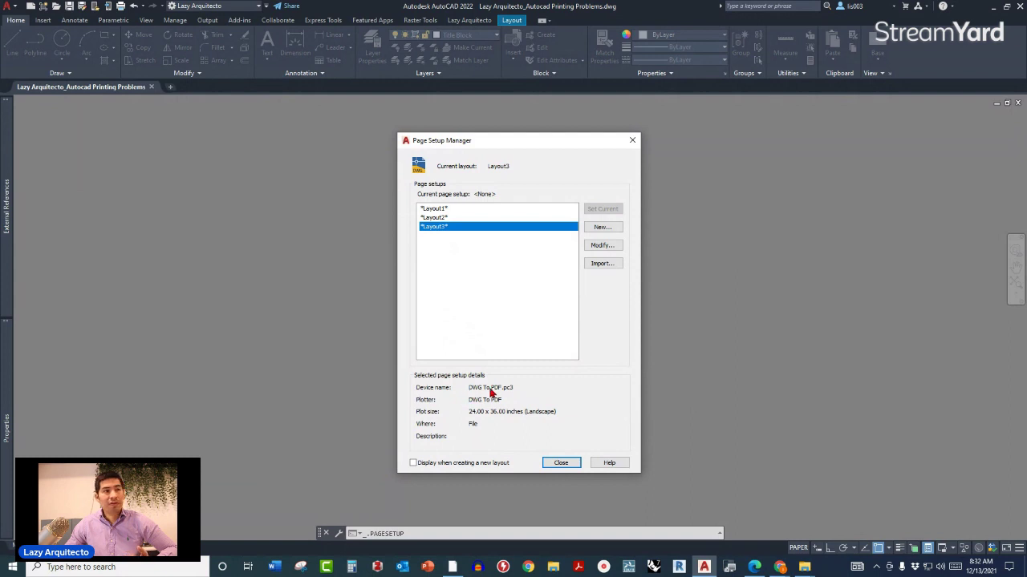
{"action": "left_click", "coordinate": [593, 246]}
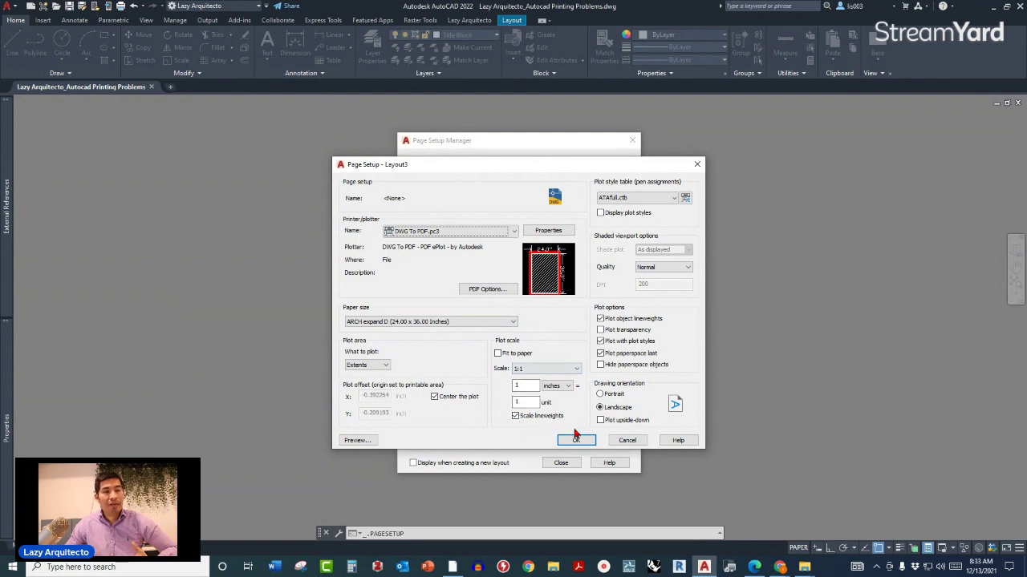
{"action": "left_click", "coordinate": [354, 442]}
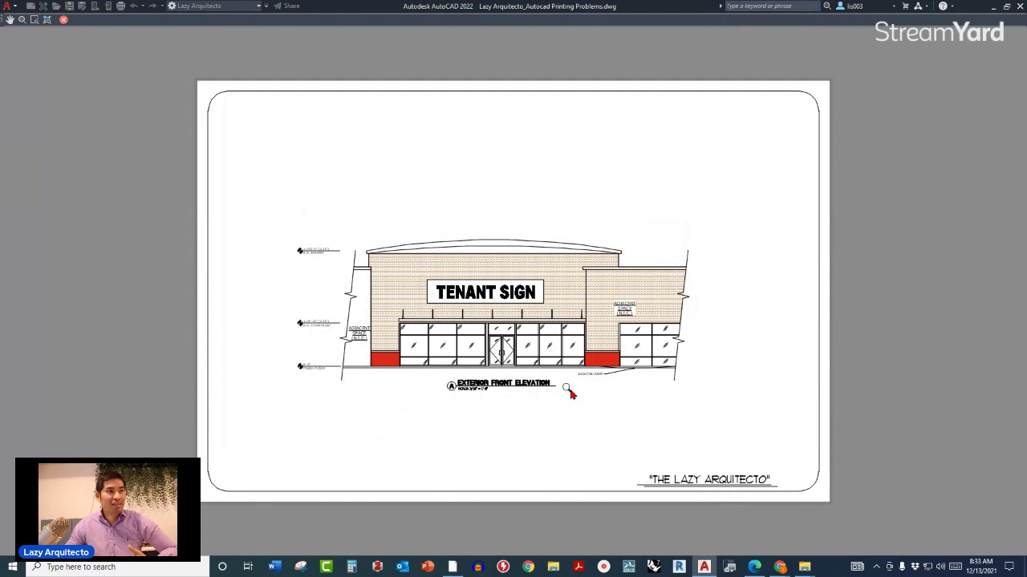
{"action": "key", "text": "Escape"}
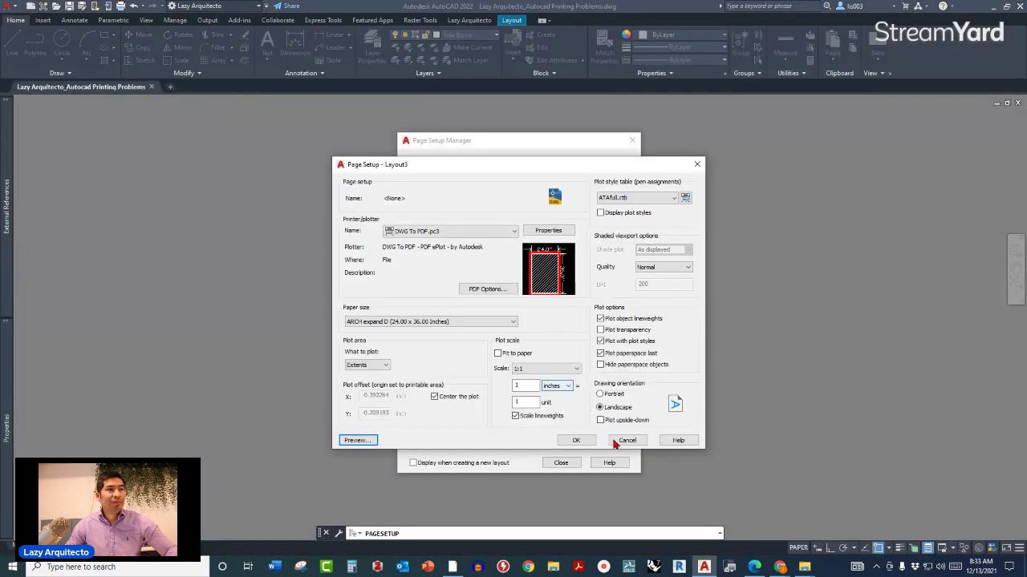
{"action": "left_click", "coordinate": [618, 447]}
{"action": "left_click", "coordinate": [560, 463]}
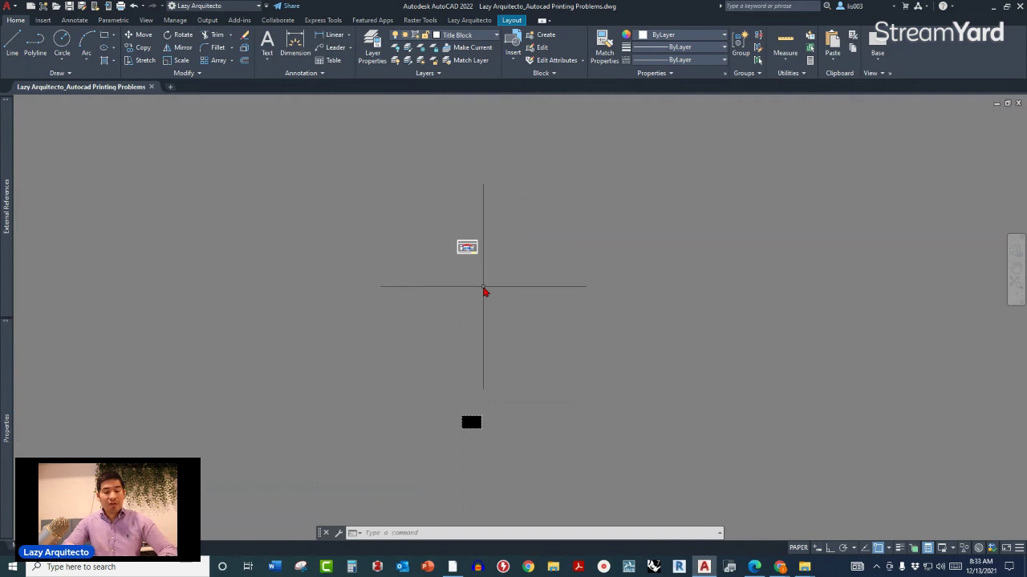
Draw a horizontal reference line on Layout3 starting at 0,0 to mark the layout origin beside the title block
{"action": "type", "text": "1"}
{"action": "key", "text": "Return"}
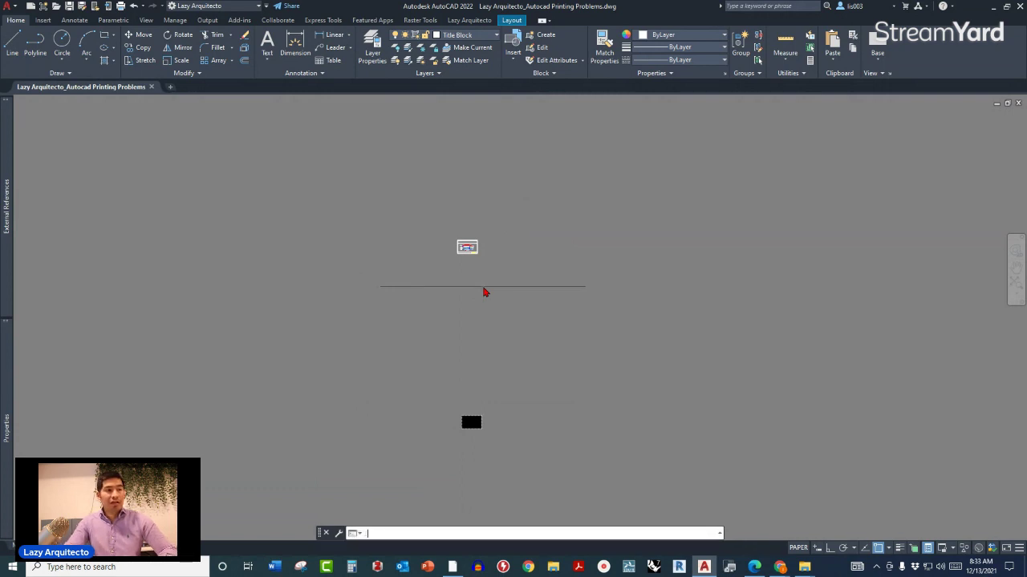
{"action": "type", "text": "0,0"}
{"action": "key", "text": "Return"}
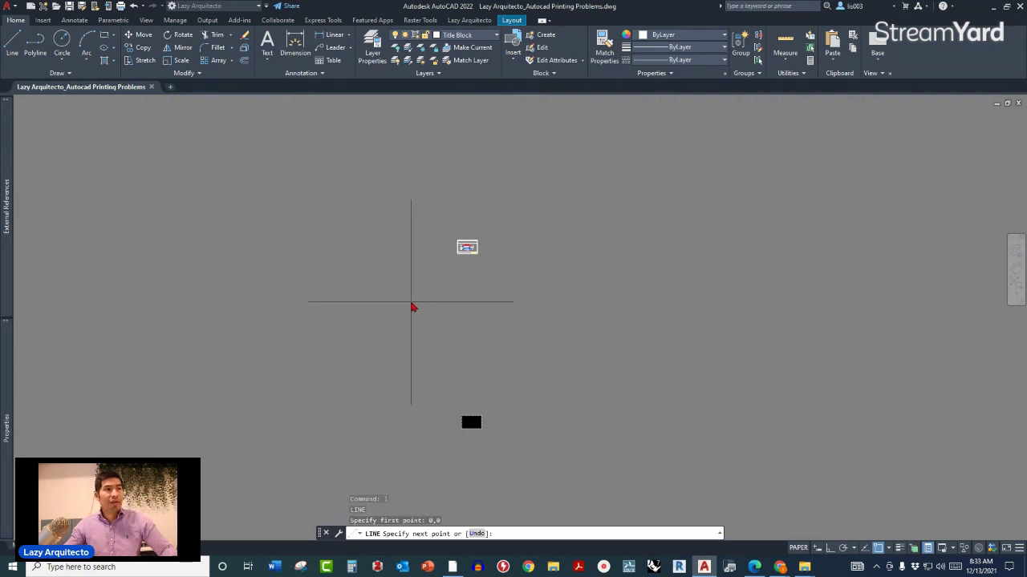
{"action": "left_click", "coordinate": [389, 317]}
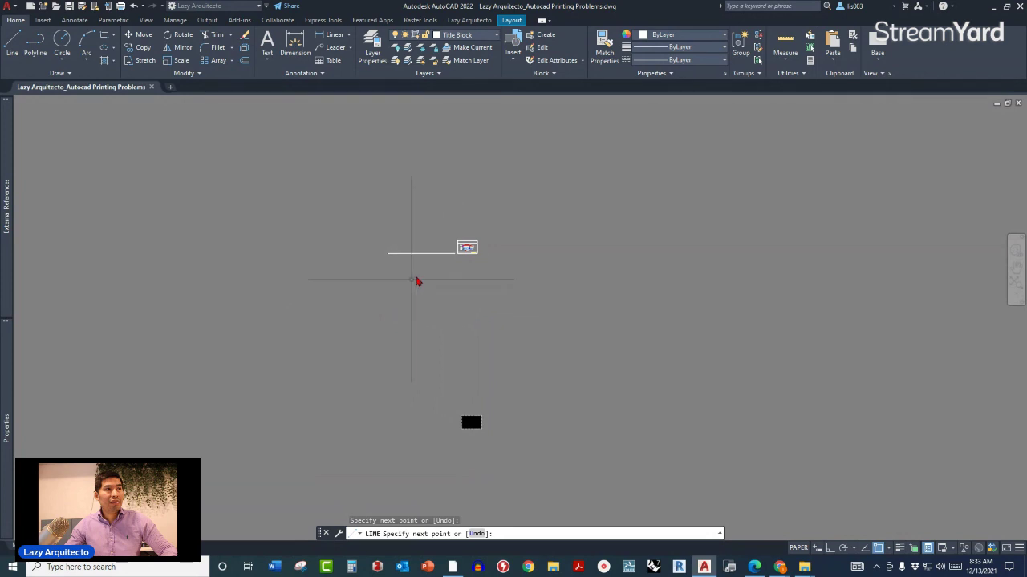
{"action": "key", "text": "Escape"}
{"action": "scroll", "coordinate": [455, 252], "scroll_direction": "up", "scroll_amount": 5}
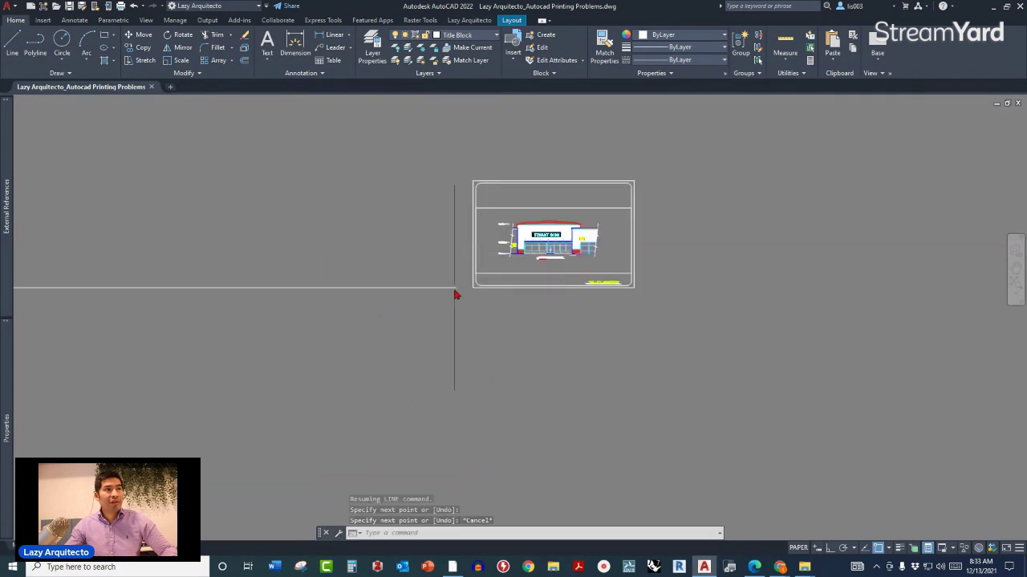
{"action": "scroll", "coordinate": [474, 297], "scroll_direction": "down", "scroll_amount": 5}
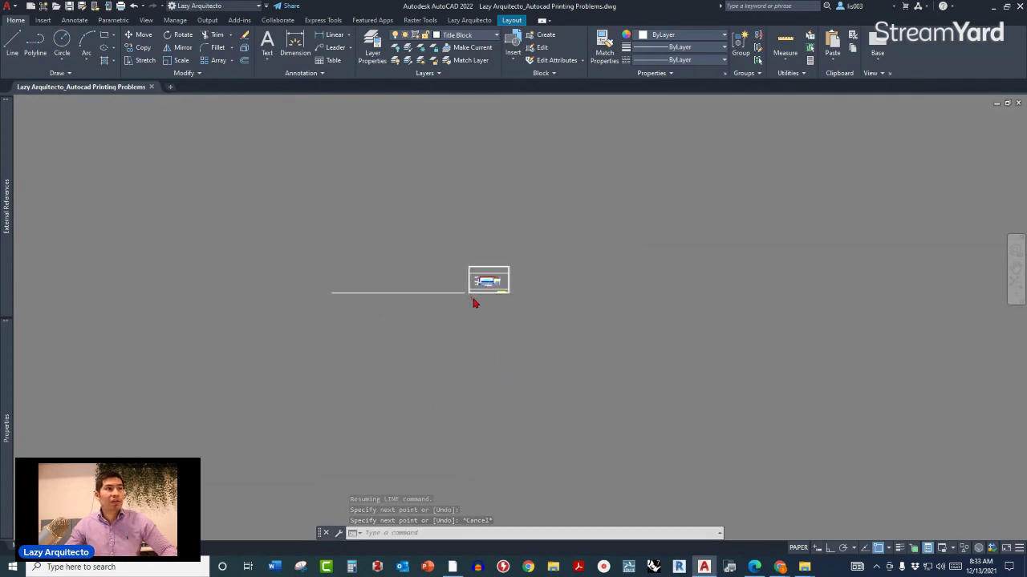
{"action": "scroll", "coordinate": [467, 283], "scroll_direction": "up", "scroll_amount": 5}
Move the title block with its elevation so its lower-left corner sits on the reference line's end at 0,0
{"action": "left_click", "coordinate": [451, 197]}
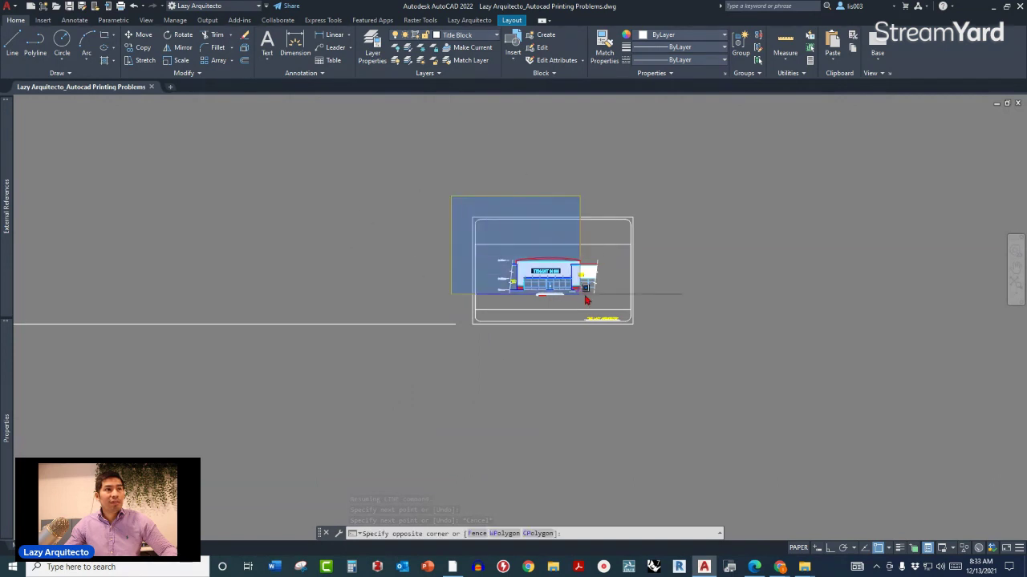
{"action": "left_click", "coordinate": [687, 346]}
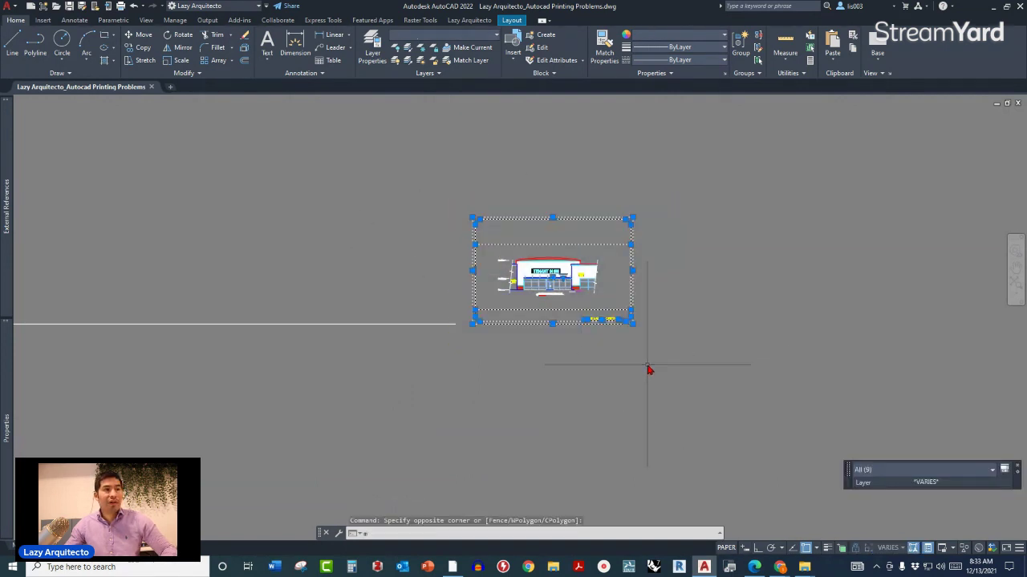
{"action": "type", "text": "m"}
{"action": "key", "text": "Return"}
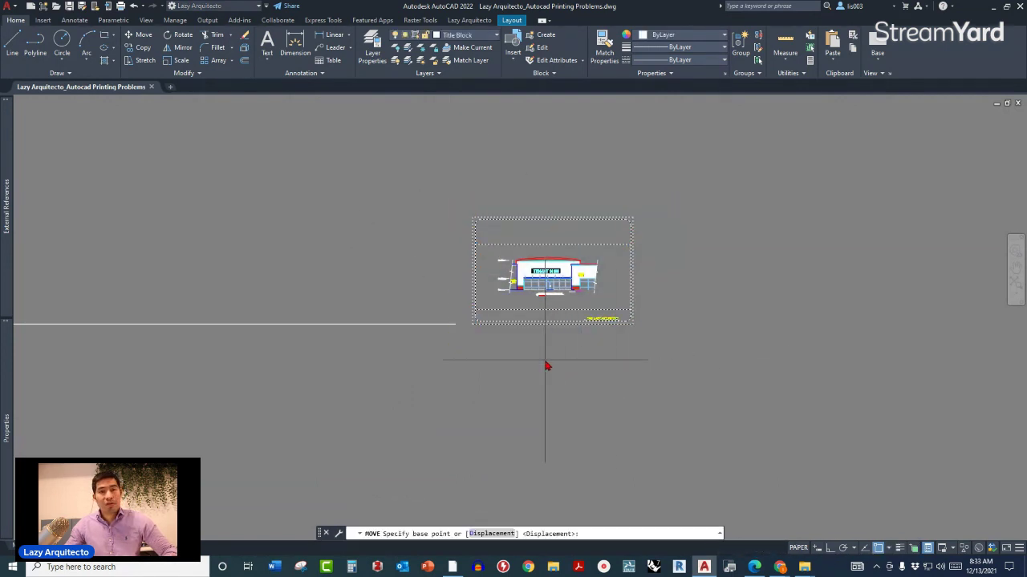
{"action": "scroll", "coordinate": [476, 345], "scroll_direction": "up", "scroll_amount": 3}
{"action": "left_click", "coordinate": [477, 316]}
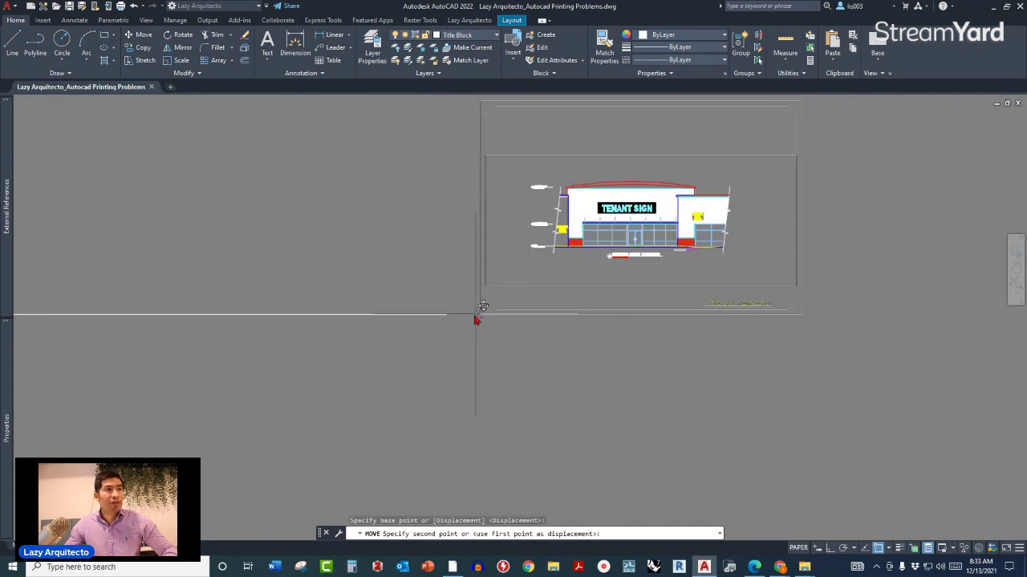
{"action": "scroll", "coordinate": [445, 325], "scroll_direction": "down", "scroll_amount": 3}
{"action": "key", "text": "Escape"}
Erase the horizontal reference line beside the title block
{"action": "left_click", "coordinate": [424, 321]}
{"action": "left_click", "coordinate": [417, 317]}
{"action": "key", "text": "Delete"}
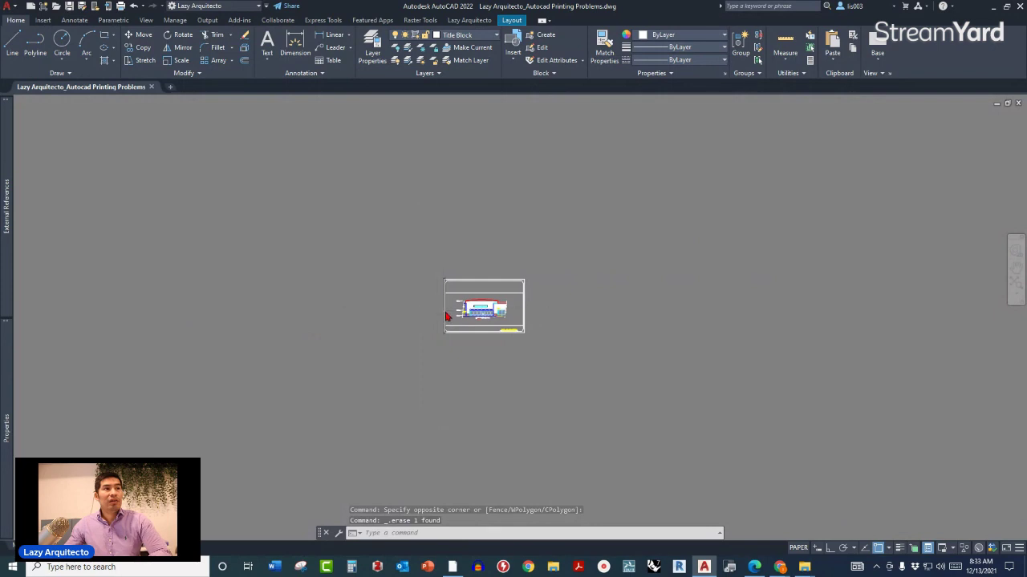
{"action": "left_click", "coordinate": [410, 251]}
{"action": "left_click", "coordinate": [575, 374]}
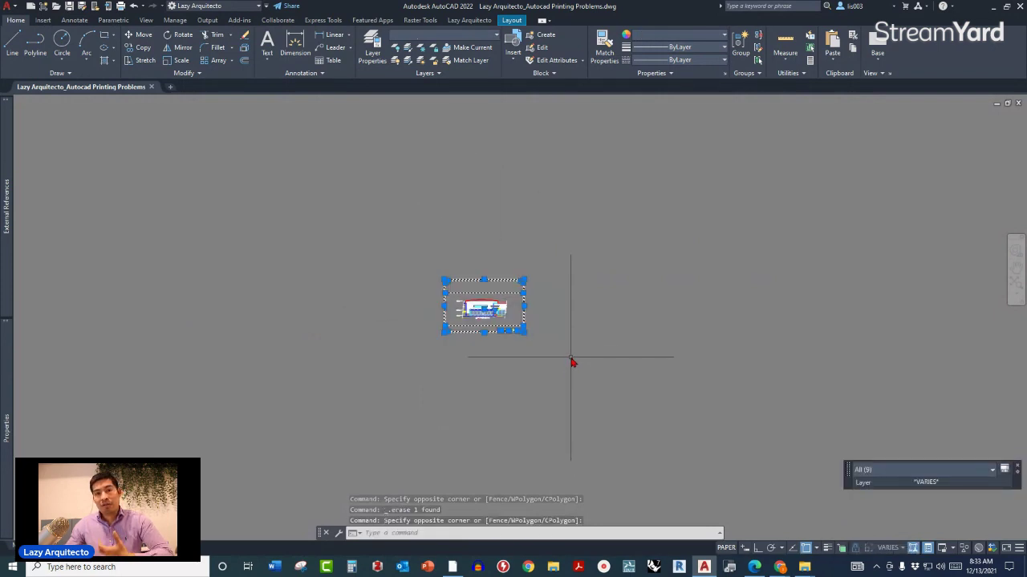
{"action": "key", "text": "Escape"}
{"action": "scroll", "coordinate": [549, 254], "scroll_direction": "down", "scroll_amount": 5}
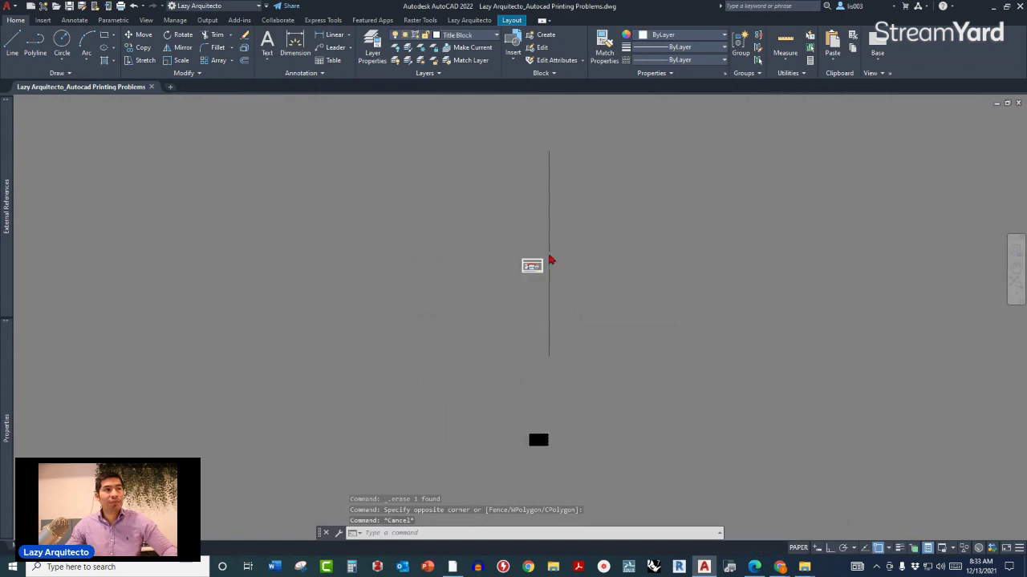
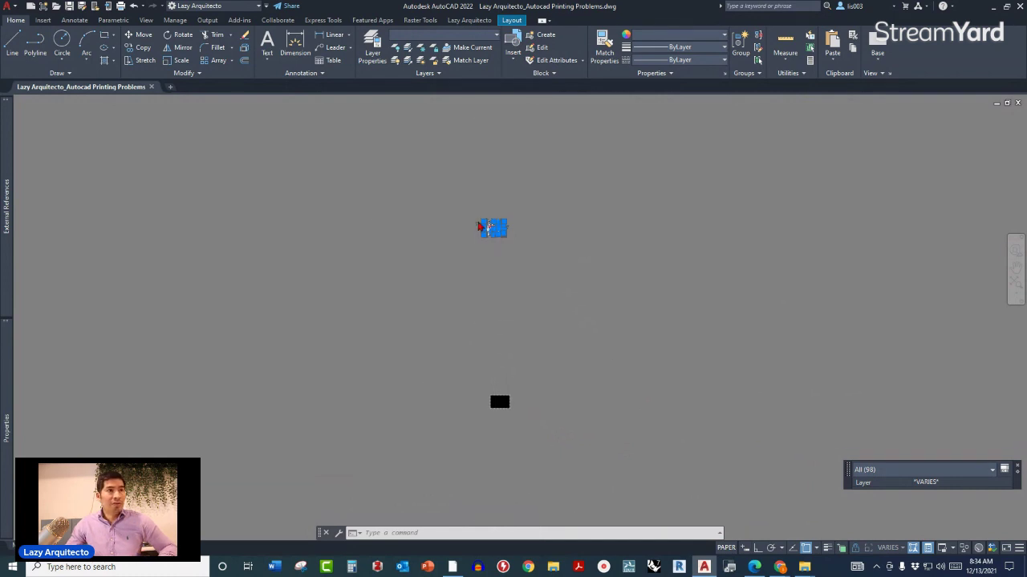
Try to erase stray objects on Layout3 by selecting everything and excluding the title block and elevation from the selection
{"action": "scroll", "coordinate": [489, 272], "scroll_direction": "up", "scroll_amount": 3}
{"action": "scroll", "coordinate": [502, 273], "scroll_direction": "down", "scroll_amount": 4}
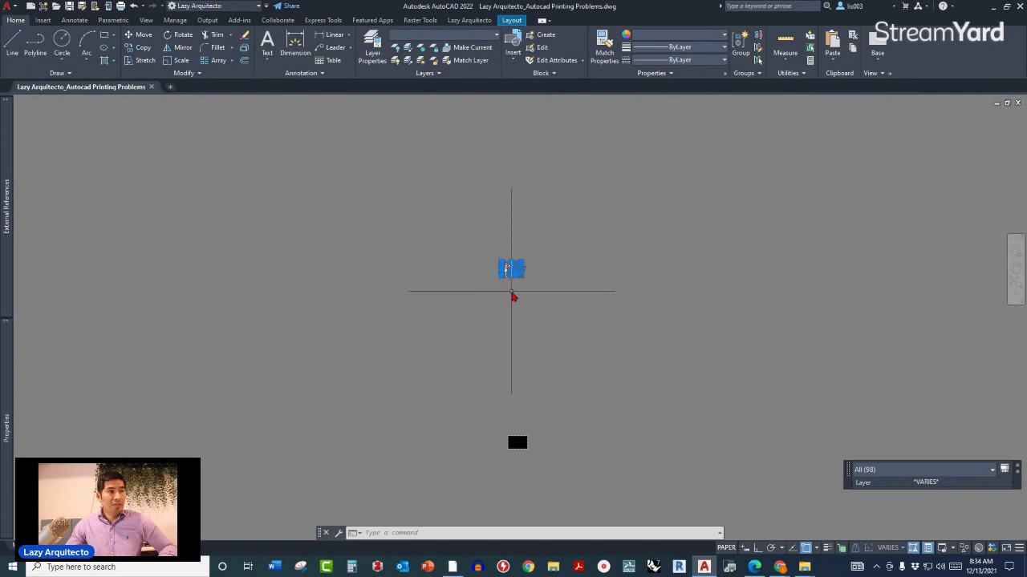
{"action": "left_click", "coordinate": [494, 253]}
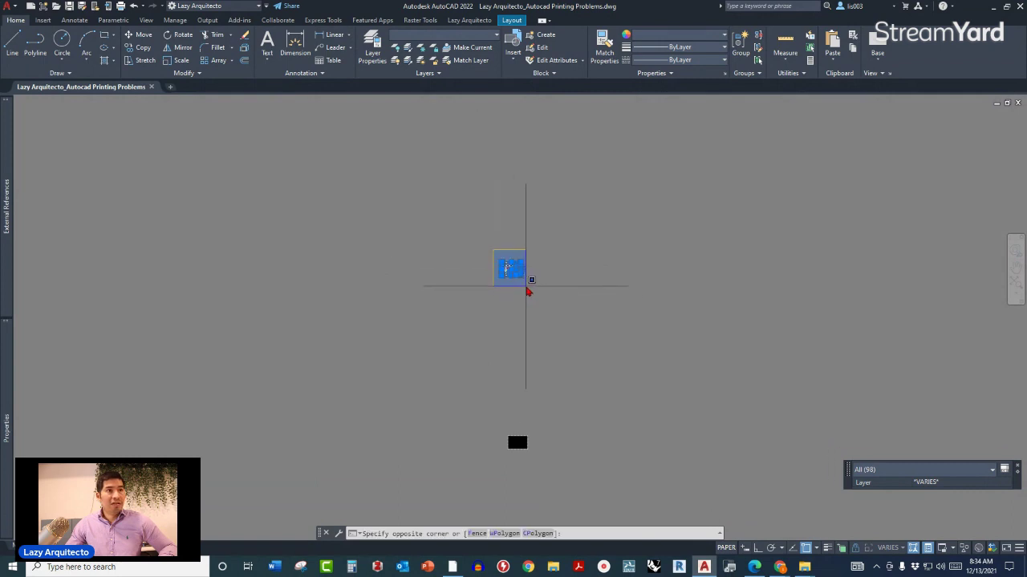
{"action": "left_click", "coordinate": [527, 286]}
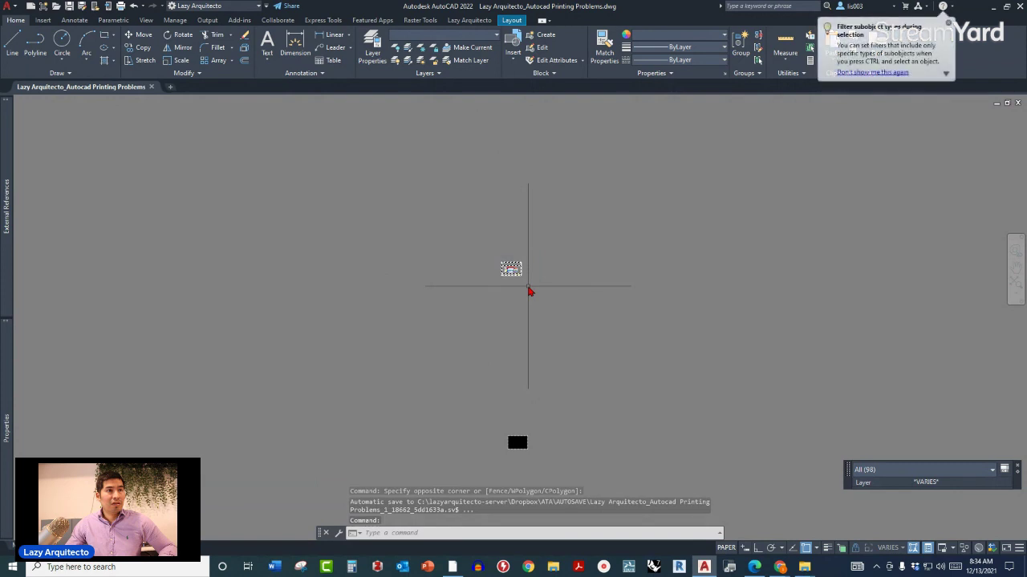
{"action": "left_click", "coordinate": [491, 255]}
{"action": "left_click", "coordinate": [532, 288]}
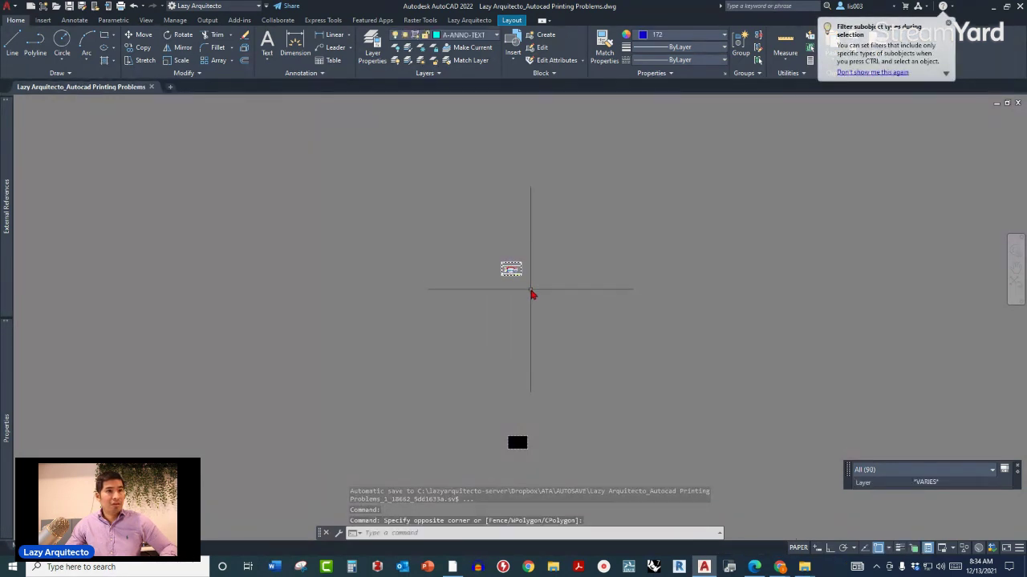
{"action": "scroll", "coordinate": [504, 264], "scroll_direction": "up", "scroll_amount": 8}
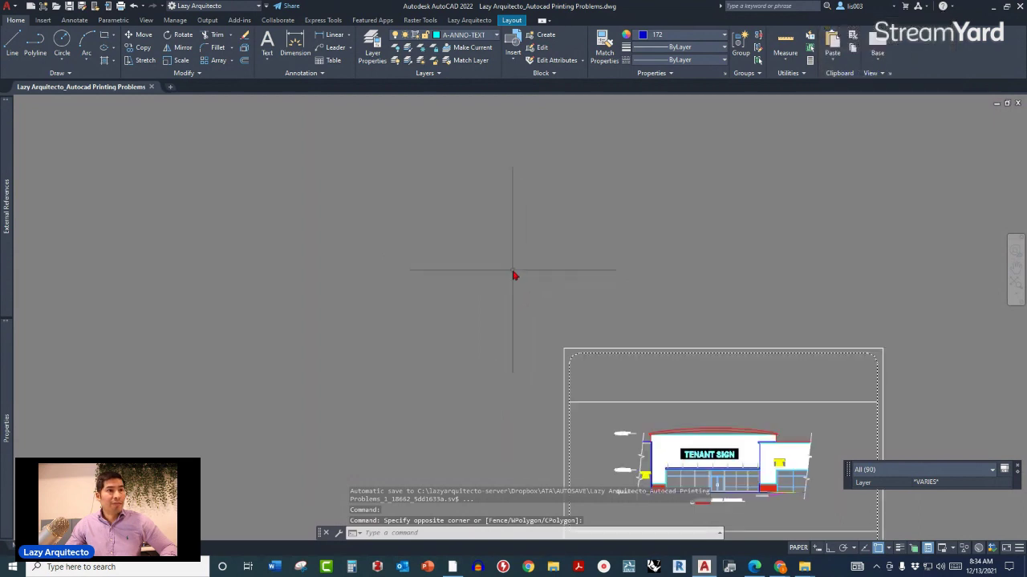
{"action": "scroll", "coordinate": [514, 277], "scroll_direction": "down", "scroll_amount": 3}
{"action": "left_click", "coordinate": [519, 276]}
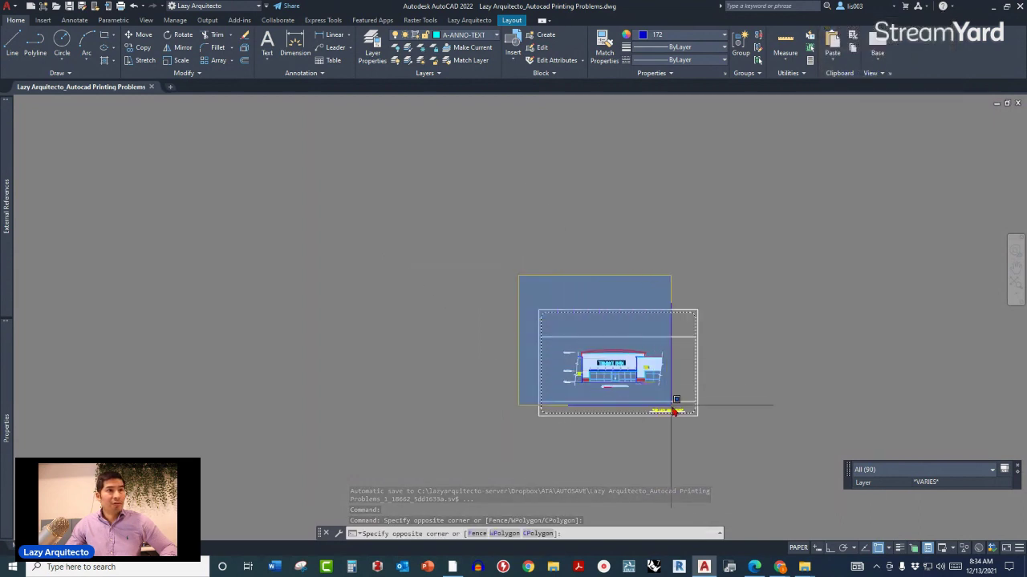
{"action": "left_click", "coordinate": [711, 433]}
{"action": "left_click", "coordinate": [710, 431]}
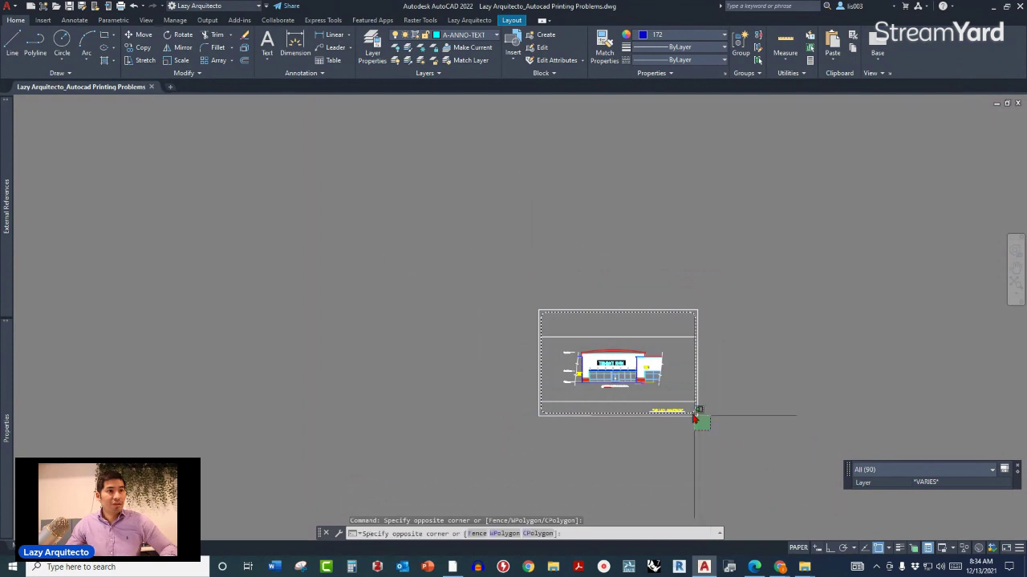
{"action": "left_click", "coordinate": [551, 313]}
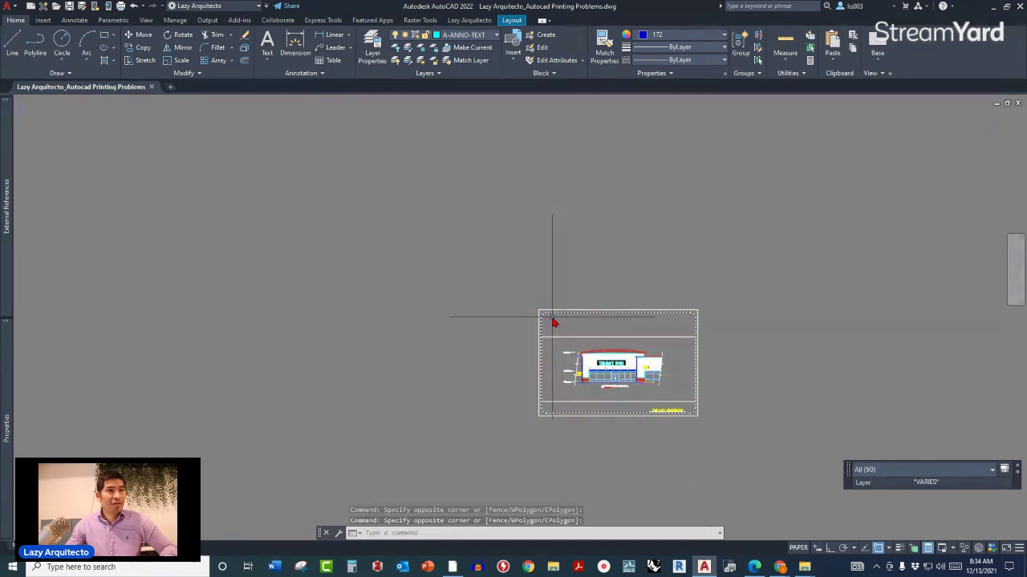
{"action": "key", "text": "Delete"}
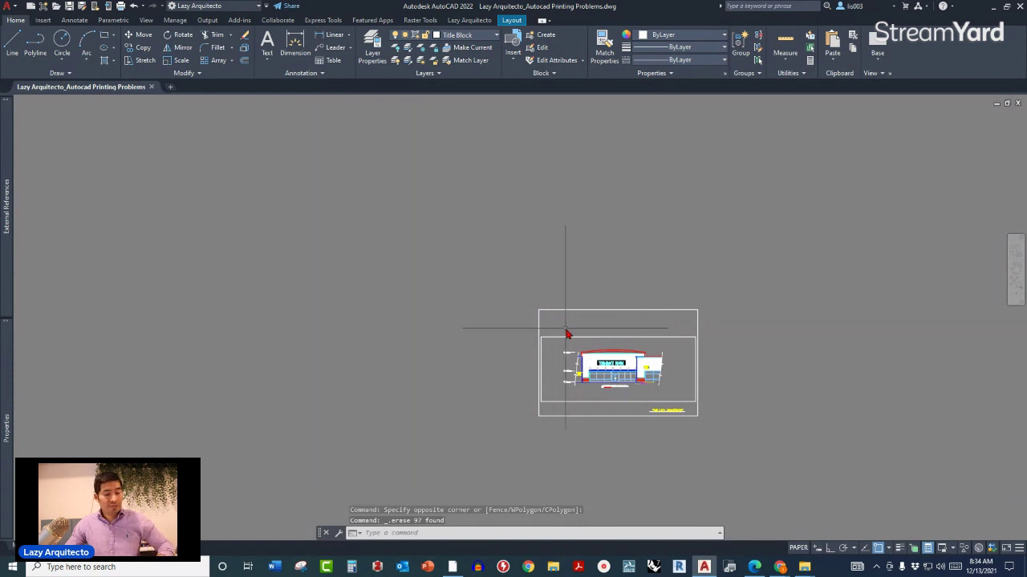
Undo the last erase on Layout3 and clear the selection
{"action": "key", "text": "ctrl+z"}
{"action": "left_click", "coordinate": [652, 314]}
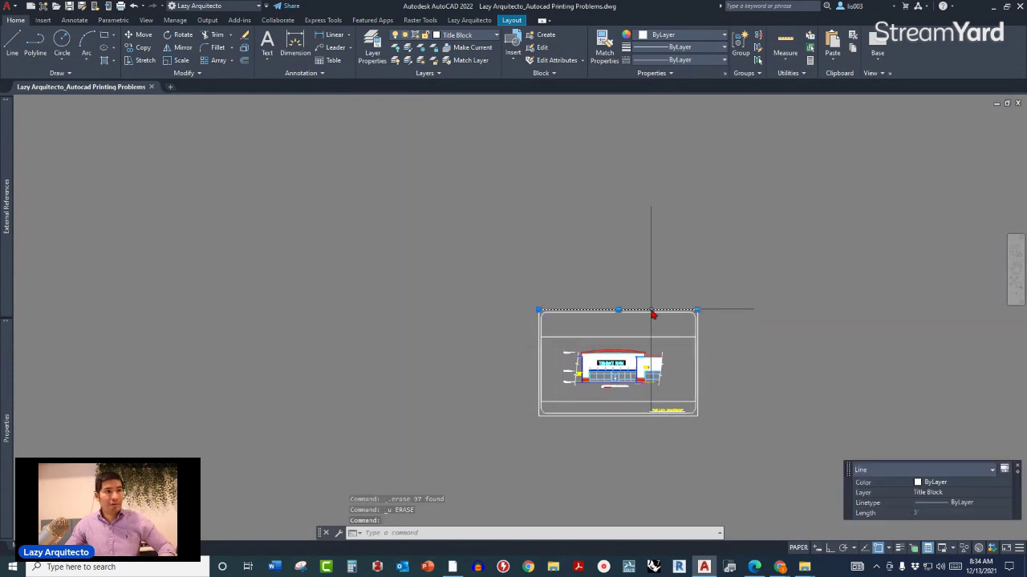
{"action": "key", "text": "Escape"}
Select every object on Layout3, then exclude the title block and elevation from the selection so only the stray multiline text stays selected
{"action": "scroll", "coordinate": [546, 287], "scroll_direction": "down", "scroll_amount": 8}
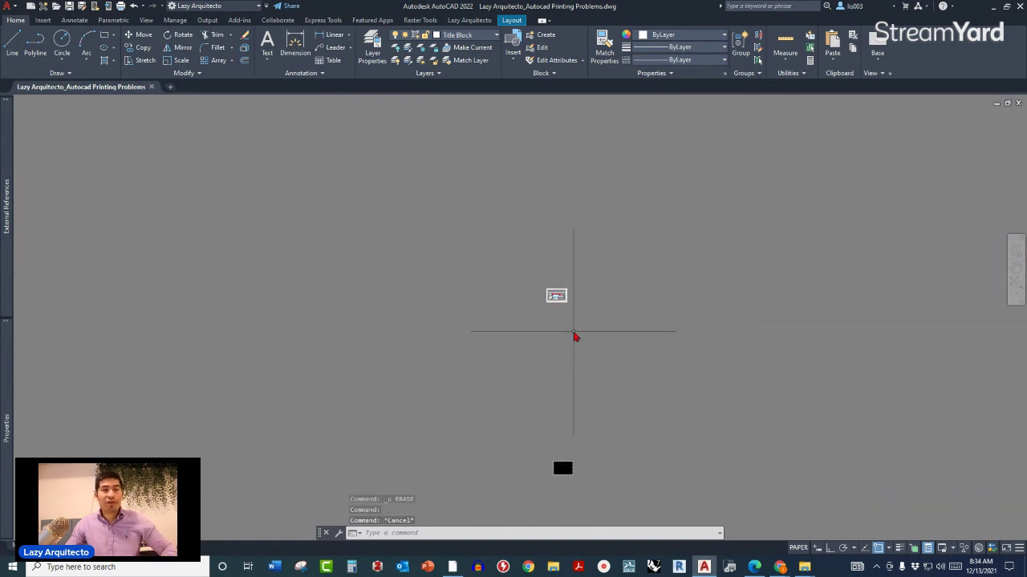
{"action": "key", "text": "ctrl+a"}
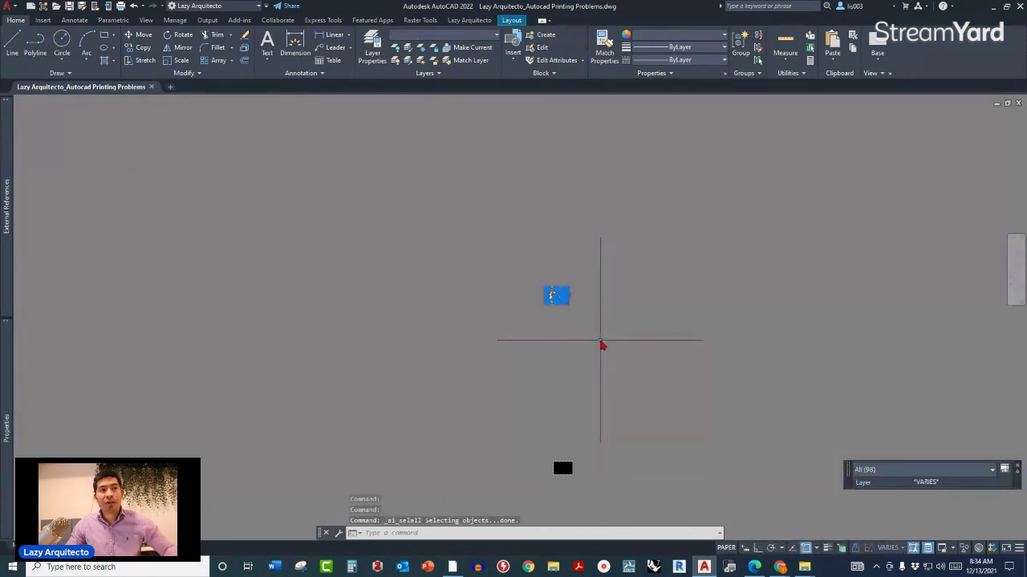
{"action": "scroll", "coordinate": [564, 301], "scroll_direction": "up", "scroll_amount": 3}
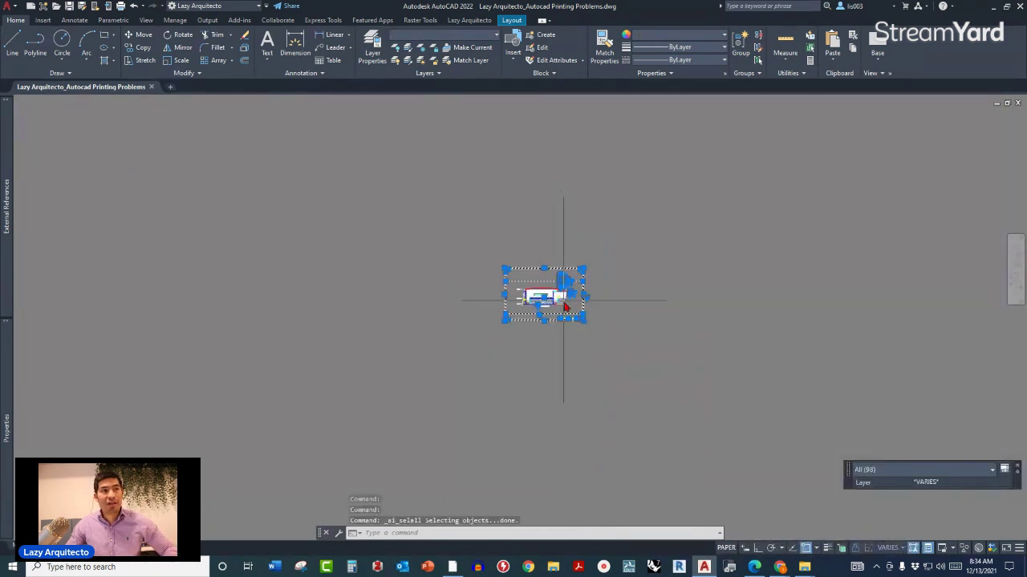
{"action": "left_click", "coordinate": [600, 343]}
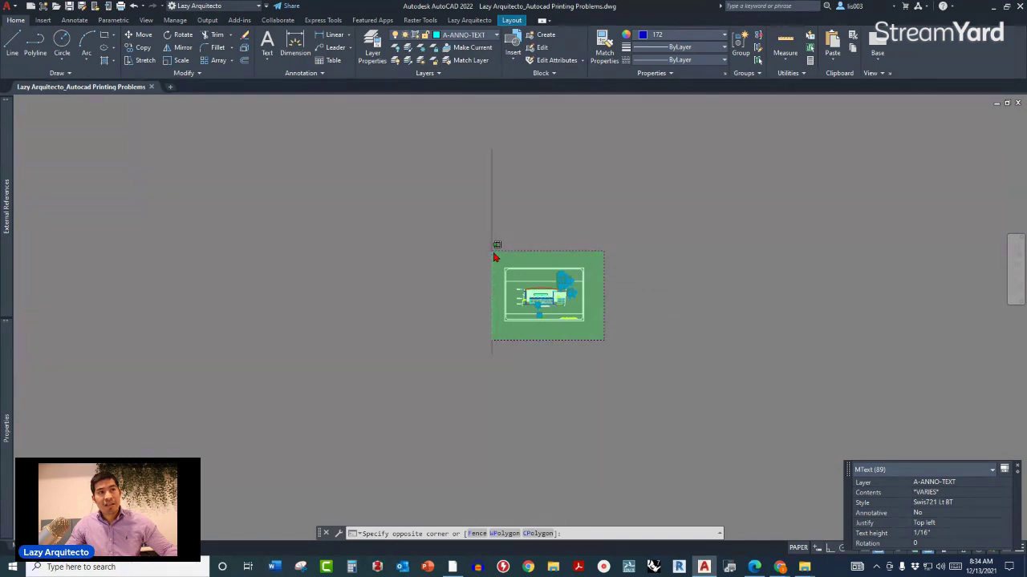
{"action": "left_click", "coordinate": [489, 242]}
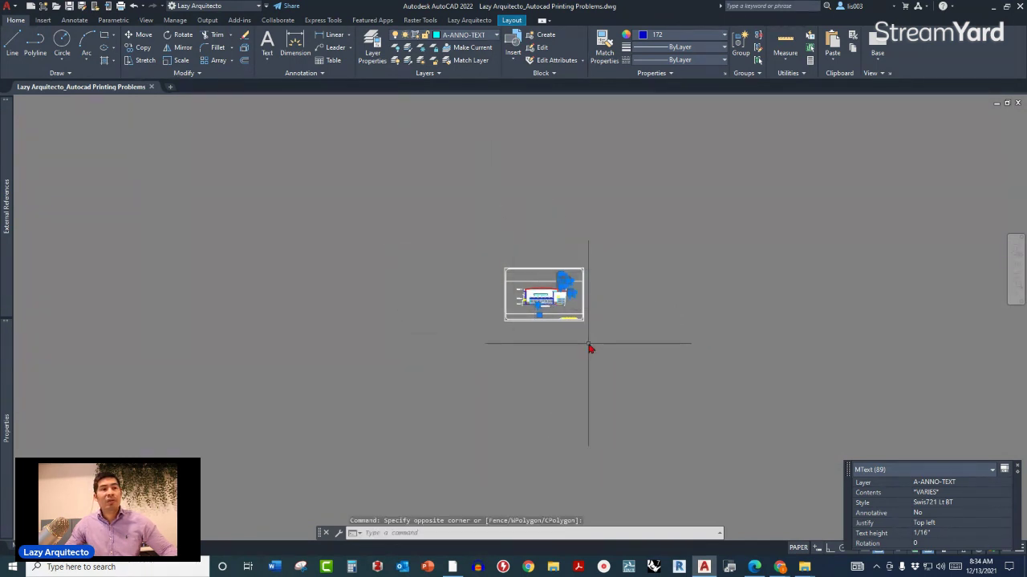
Examine the selected stray text around the elevation, its object type and properties, and the title block's position relative to the paper area
{"action": "scroll", "coordinate": [553, 285], "scroll_direction": "up", "scroll_amount": 8}
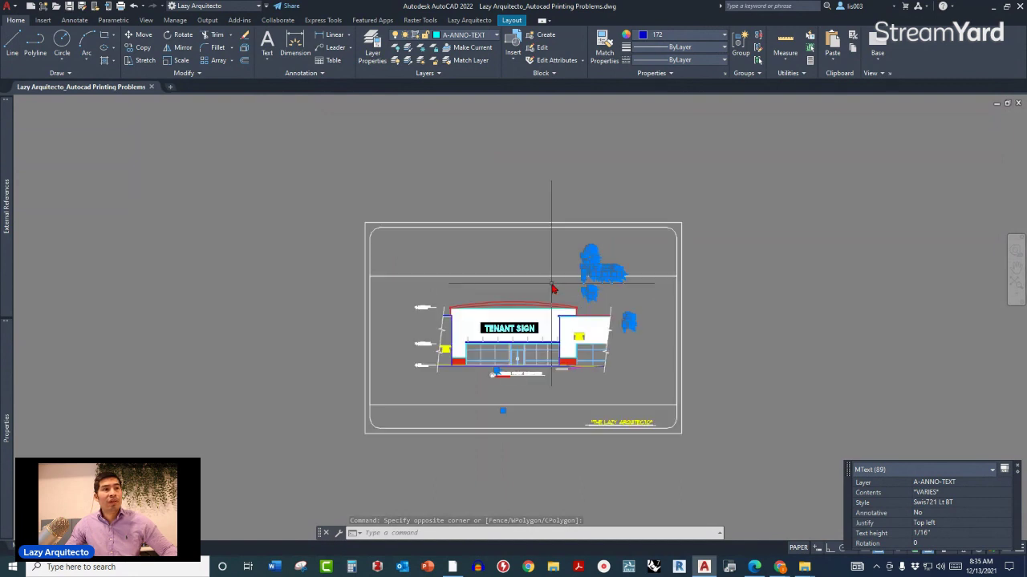
{"action": "scroll", "coordinate": [621, 240], "scroll_direction": "up", "scroll_amount": 5}
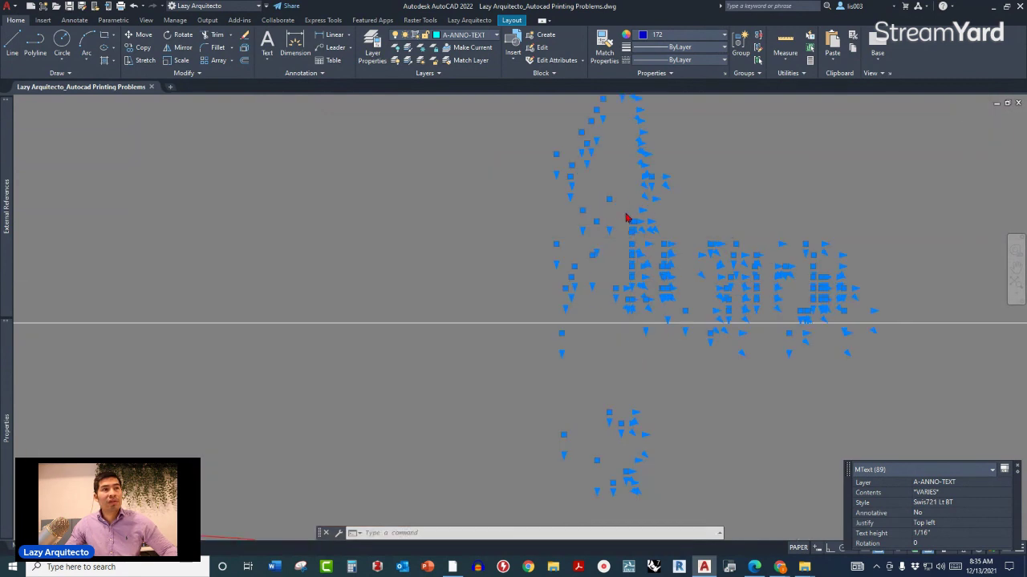
{"action": "scroll", "coordinate": [574, 281], "scroll_direction": "down", "scroll_amount": 3}
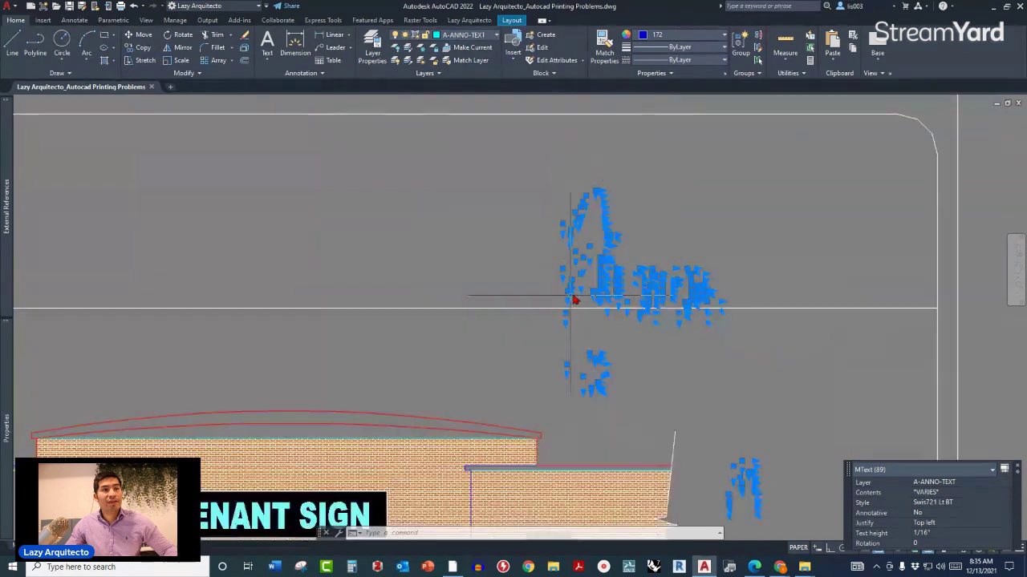
{"action": "left_click", "coordinate": [721, 357]}
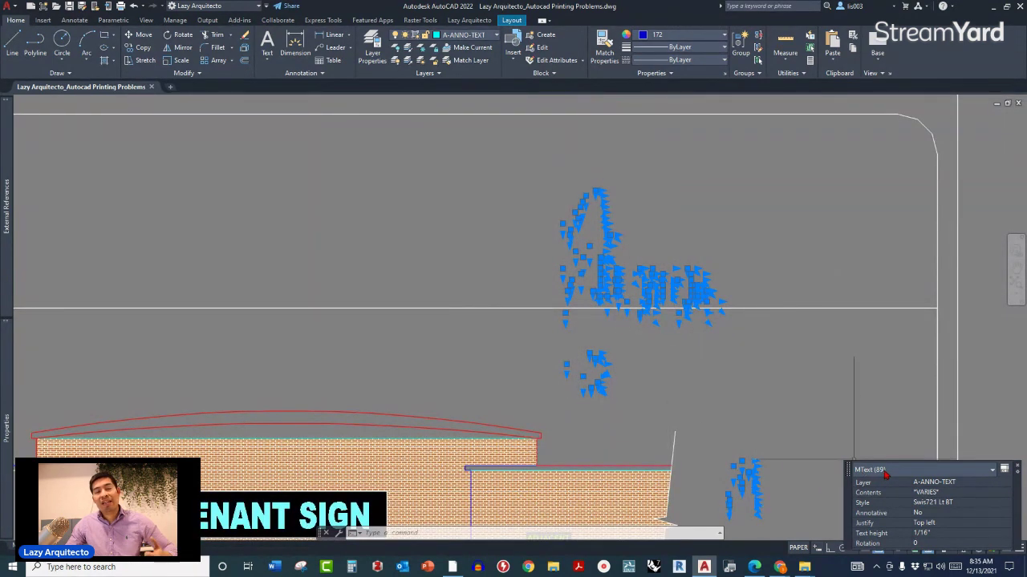
{"action": "scroll", "coordinate": [642, 293], "scroll_direction": "down", "scroll_amount": 10}
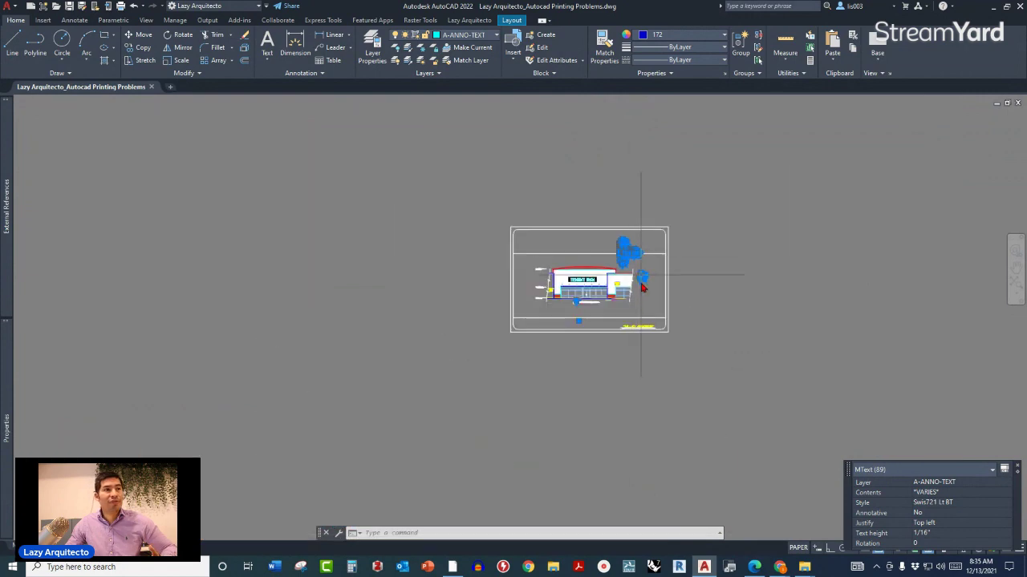
{"action": "scroll", "coordinate": [591, 321], "scroll_direction": "up", "scroll_amount": 3}
{"action": "scroll", "coordinate": [590, 321], "scroll_direction": "up", "scroll_amount": 2}
{"action": "scroll", "coordinate": [592, 321], "scroll_direction": "down", "scroll_amount": 7}
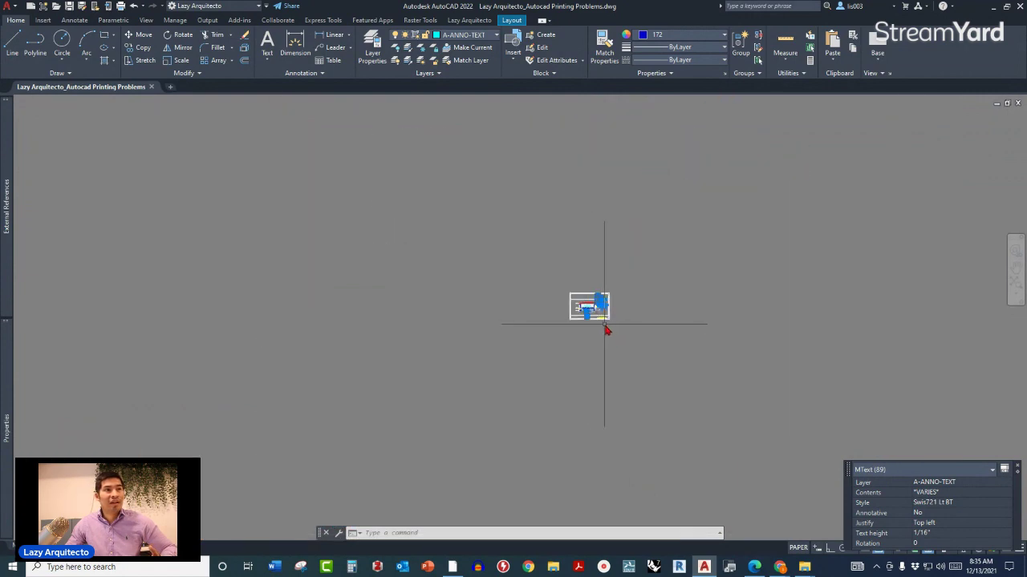
{"action": "scroll", "coordinate": [610, 329], "scroll_direction": "down", "scroll_amount": 3}
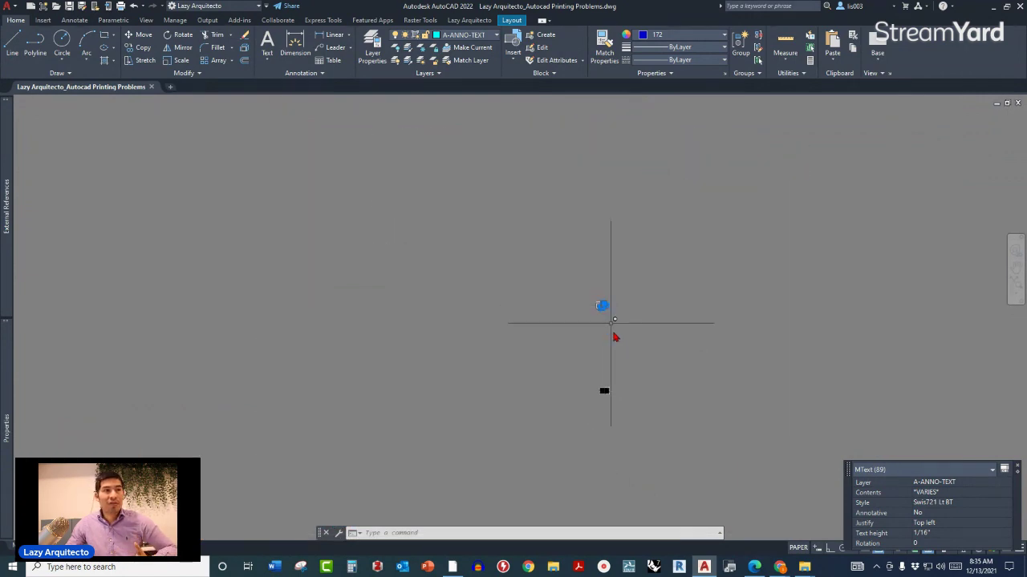
{"action": "scroll", "coordinate": [611, 393], "scroll_direction": "up", "scroll_amount": 3}
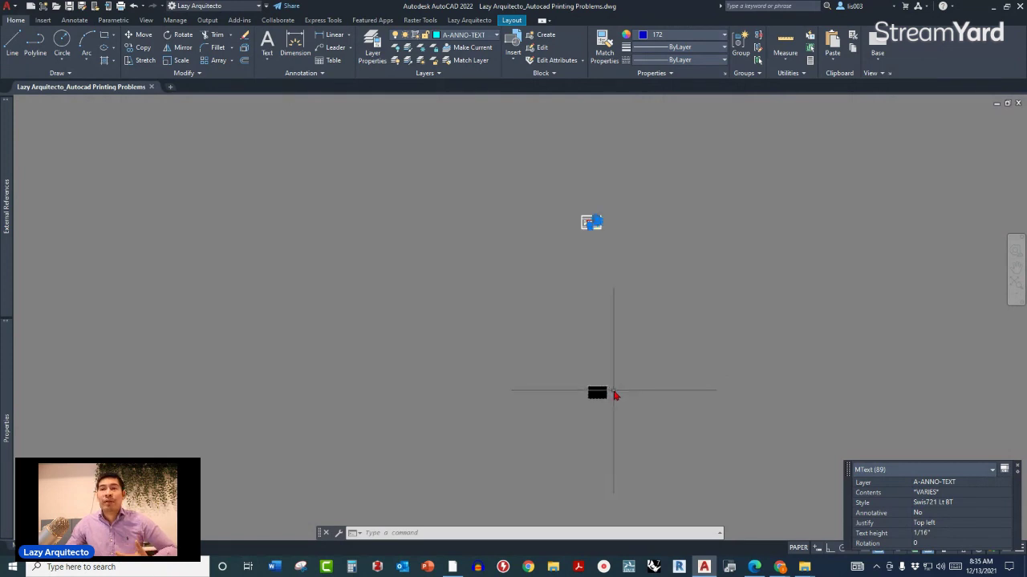
{"action": "scroll", "coordinate": [605, 393], "scroll_direction": "up", "scroll_amount": 5}
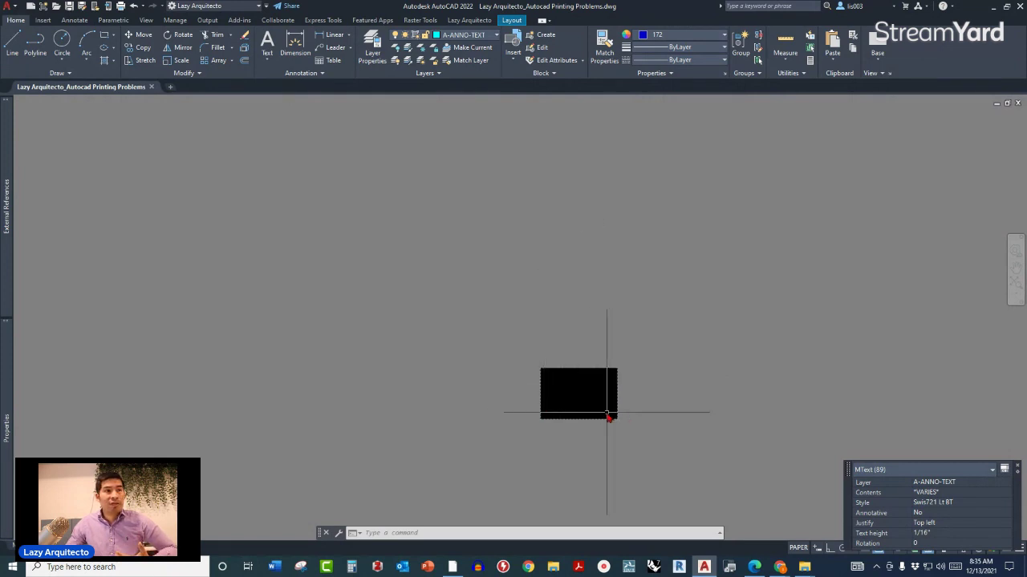
{"action": "scroll", "coordinate": [608, 413], "scroll_direction": "down", "scroll_amount": 5}
Erase the selected stray multiline text from Layout3 and check the title block and paper area
{"action": "scroll", "coordinate": [592, 236], "scroll_direction": "up", "scroll_amount": 8}
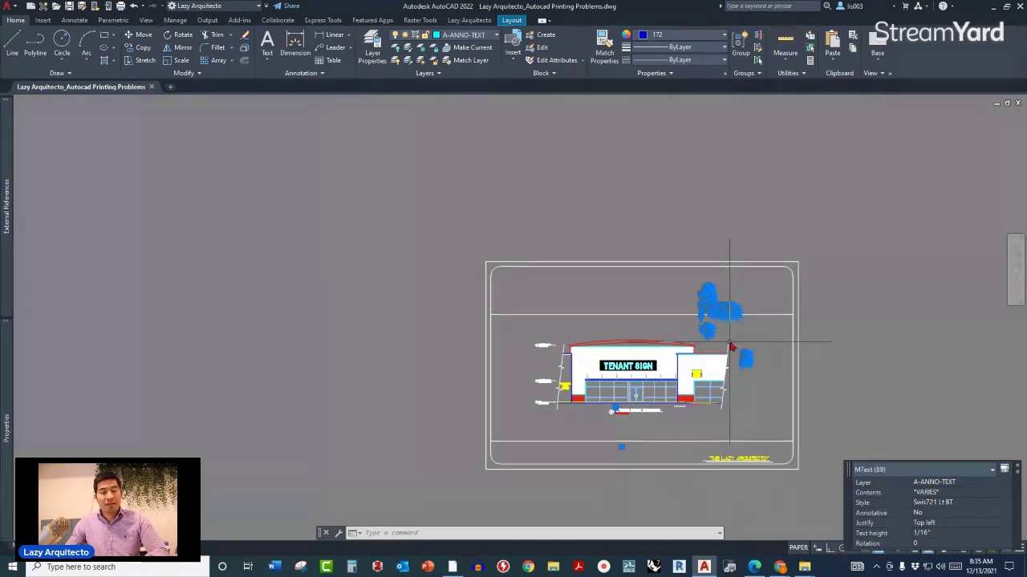
{"action": "key", "text": "Delete"}
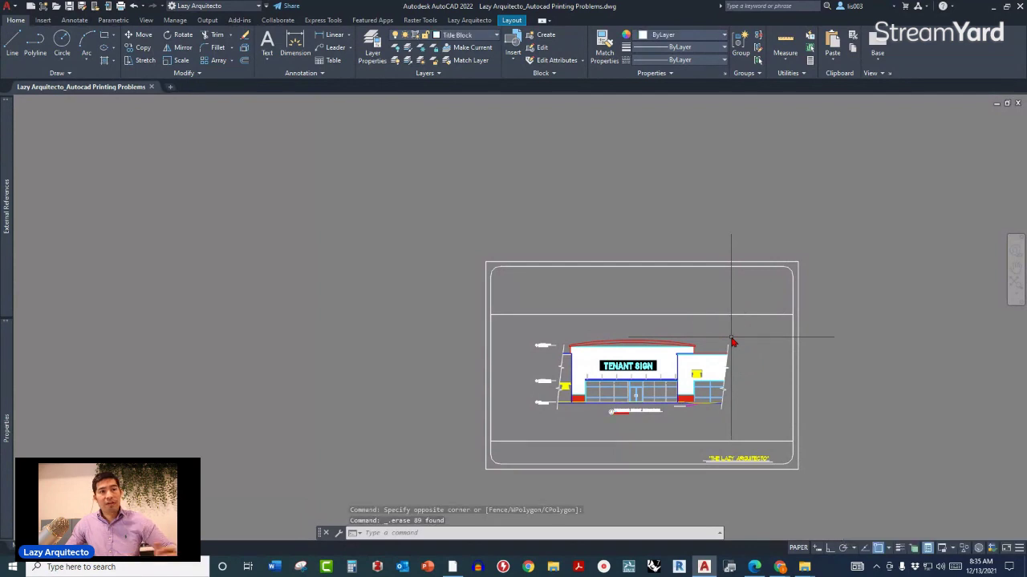
{"action": "scroll", "coordinate": [540, 284], "scroll_direction": "down", "scroll_amount": 5}
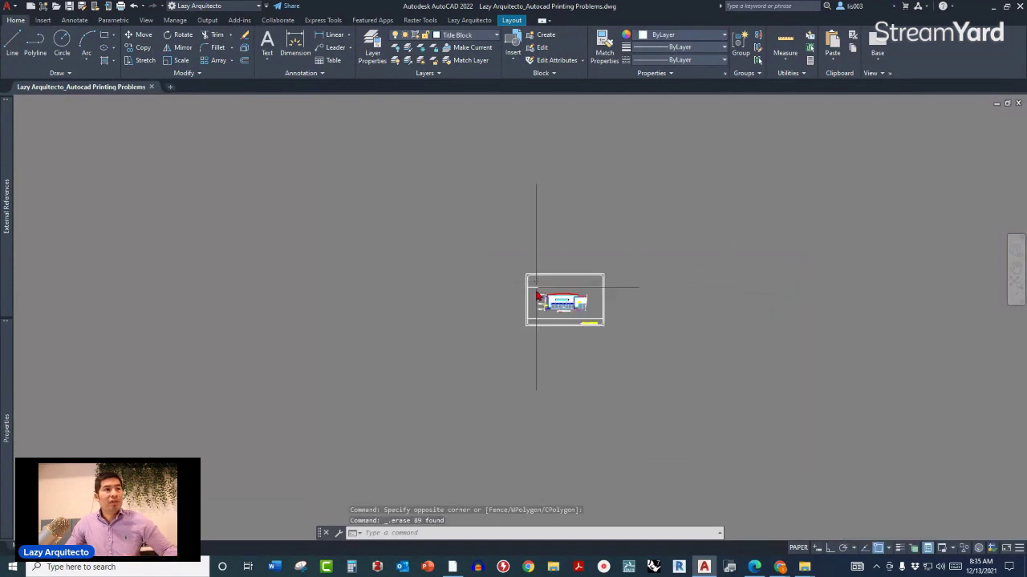
{"action": "scroll", "coordinate": [598, 285], "scroll_direction": "up", "scroll_amount": 3}
{"action": "scroll", "coordinate": [562, 300], "scroll_direction": "down", "scroll_amount": 9}
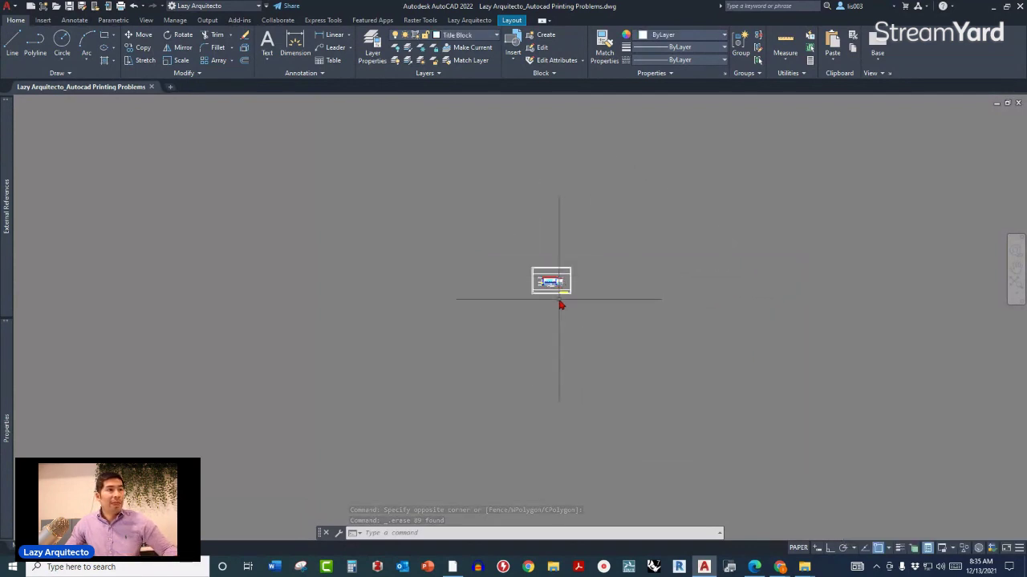
{"action": "scroll", "coordinate": [559, 313], "scroll_direction": "up", "scroll_amount": 2}
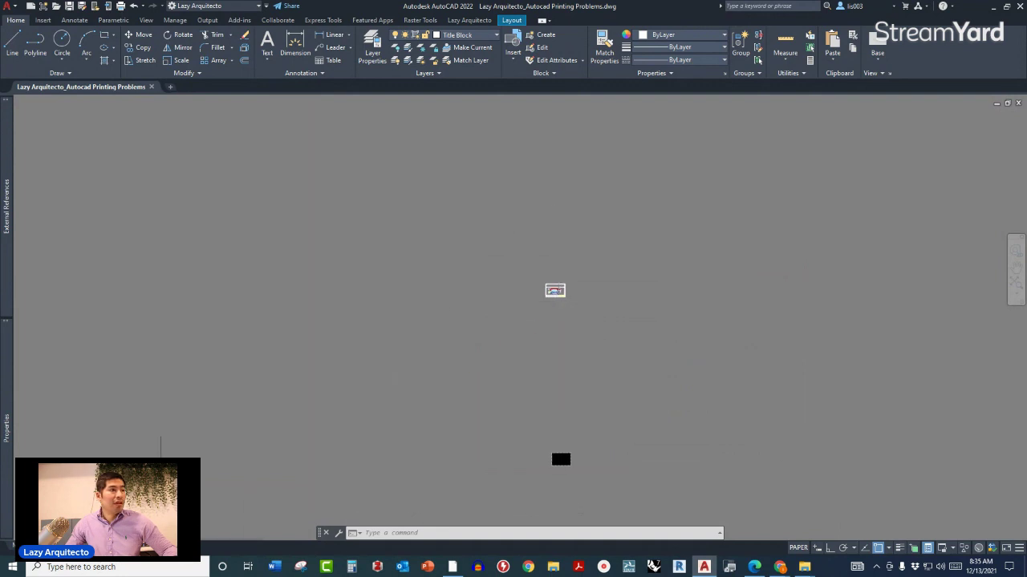
Open Layout3's page setup for modification and preview its plot
{"action": "right_click", "coordinate": [122, 547]}
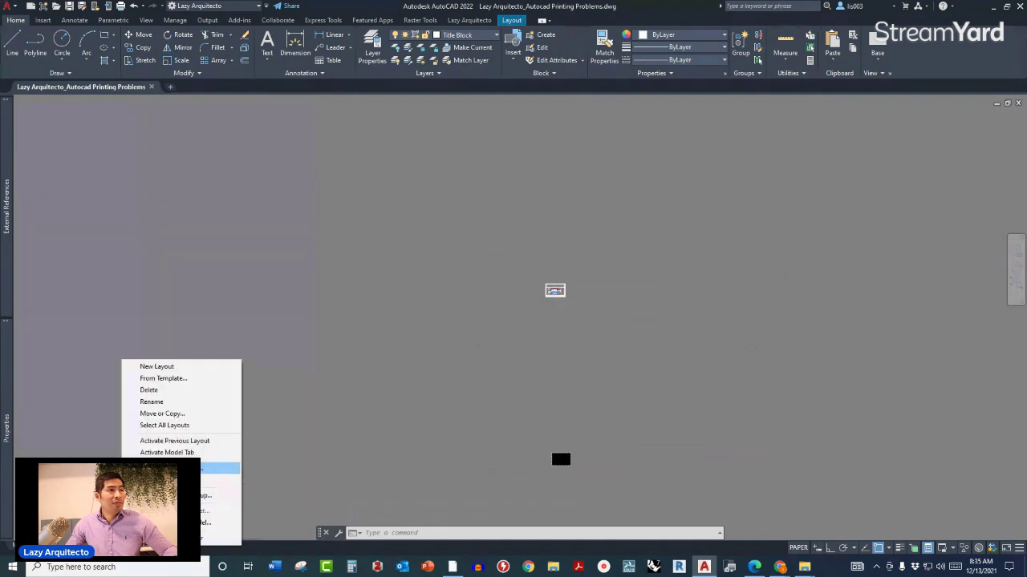
{"action": "left_click", "coordinate": [220, 468]}
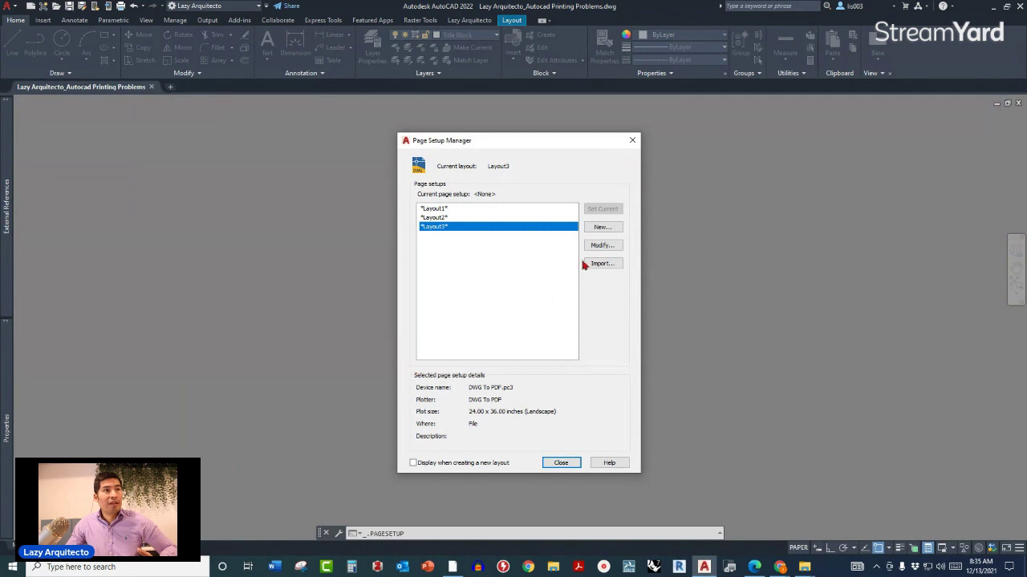
{"action": "left_click", "coordinate": [595, 246]}
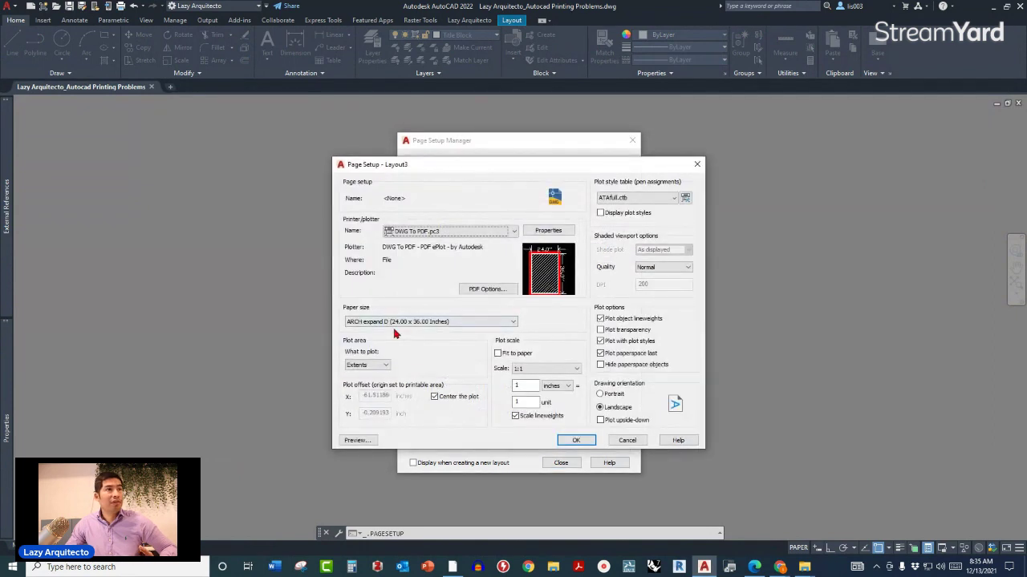
{"action": "left_click", "coordinate": [357, 443]}
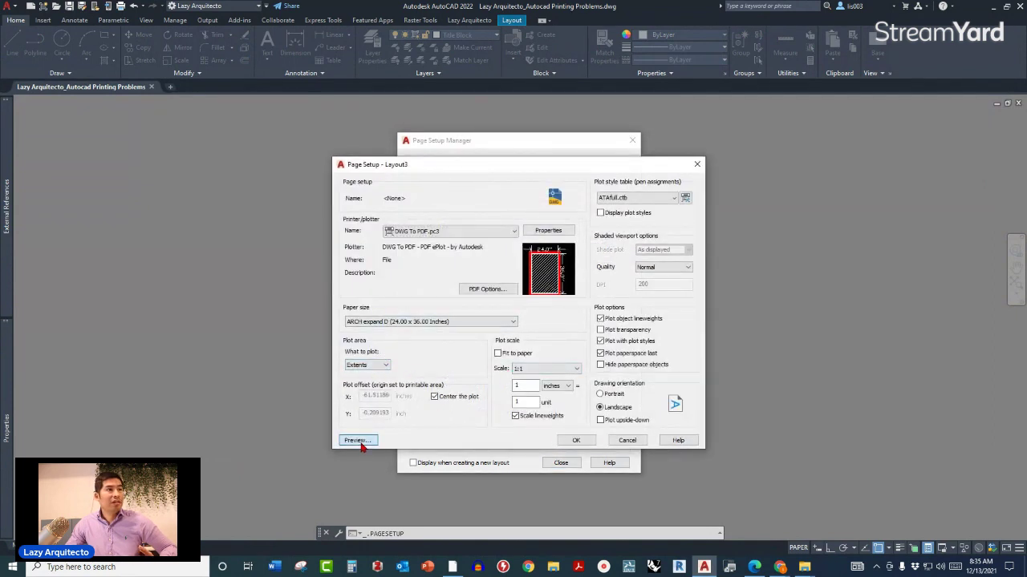
{"action": "key", "text": "Escape"}
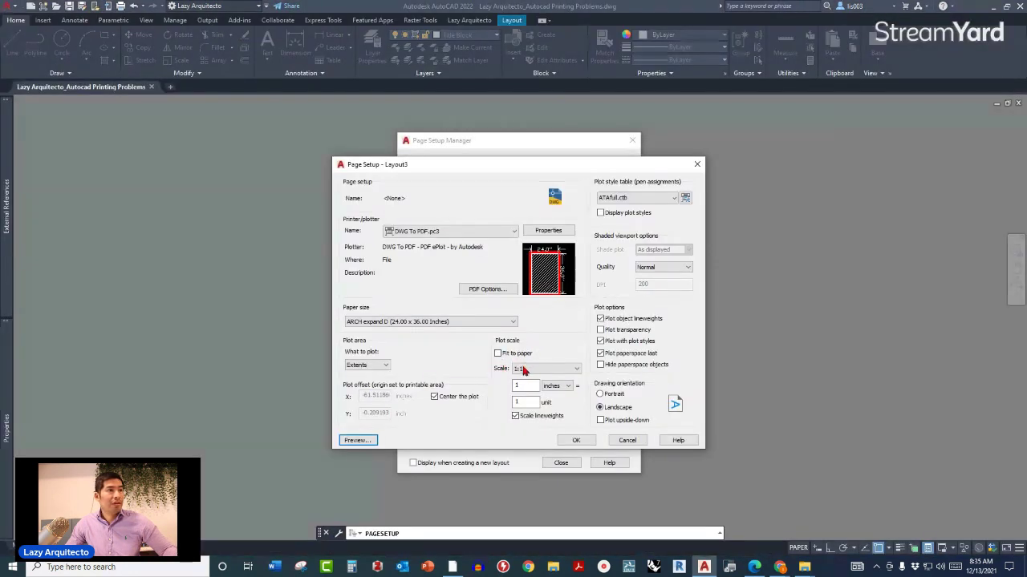
Keep the plot area at Extents with the plot centered, preview it again, and apply the Layout3 page setup
{"action": "left_click", "coordinate": [378, 366]}
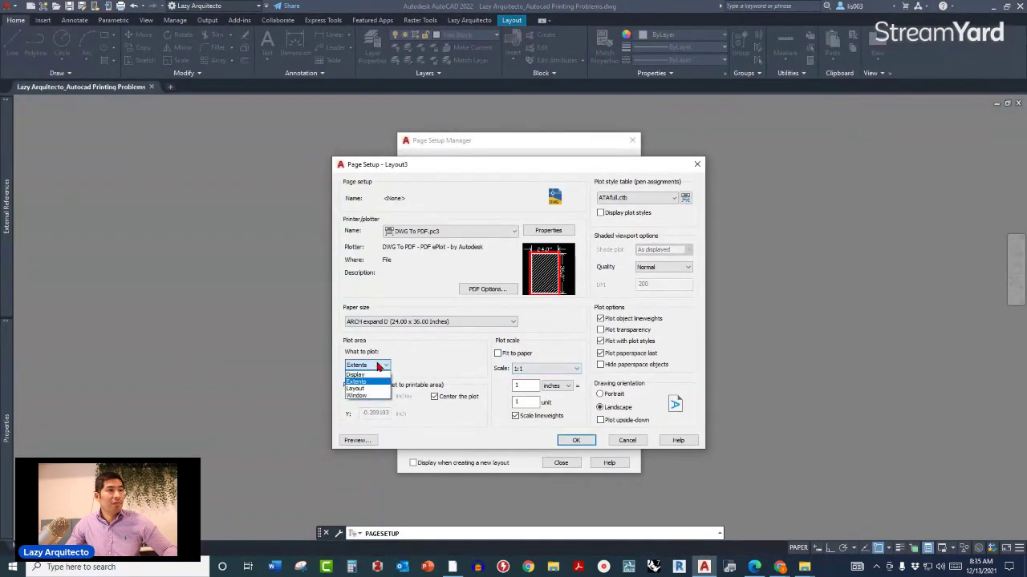
{"action": "left_click", "coordinate": [439, 397]}
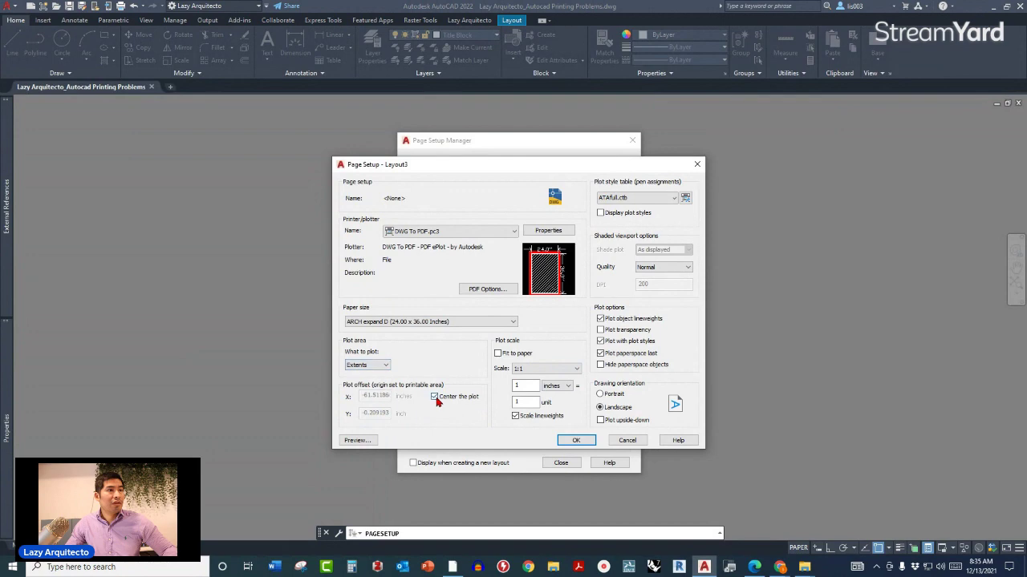
{"action": "left_click", "coordinate": [370, 442]}
{"action": "key", "text": "Escape"}
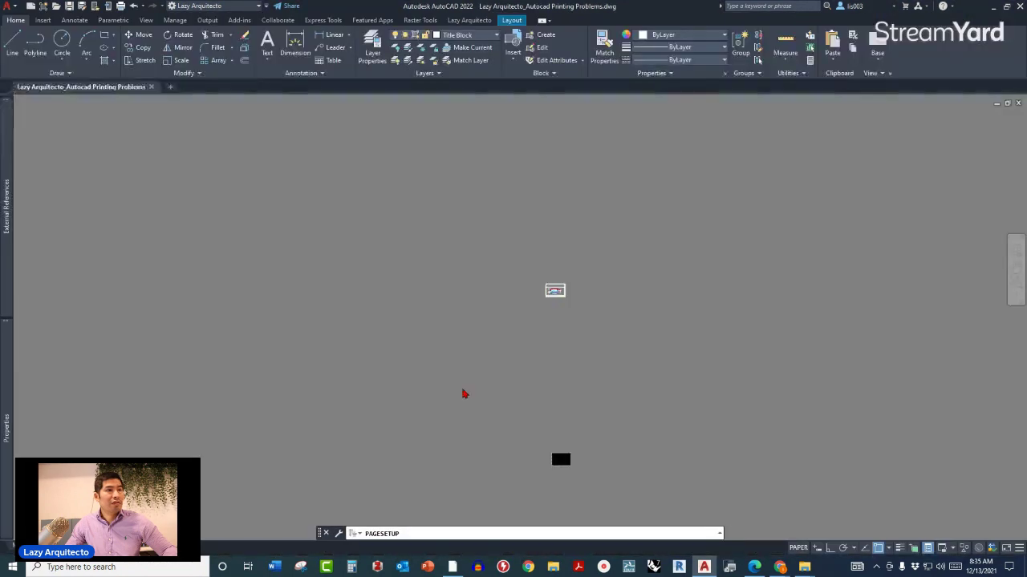
{"action": "left_click", "coordinate": [571, 441]}
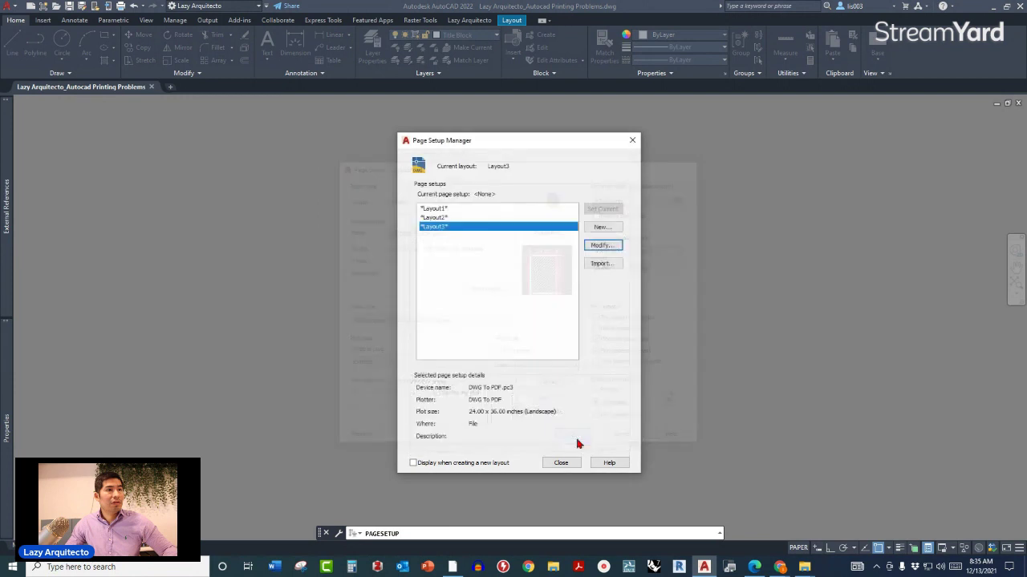
{"action": "left_click", "coordinate": [559, 463]}
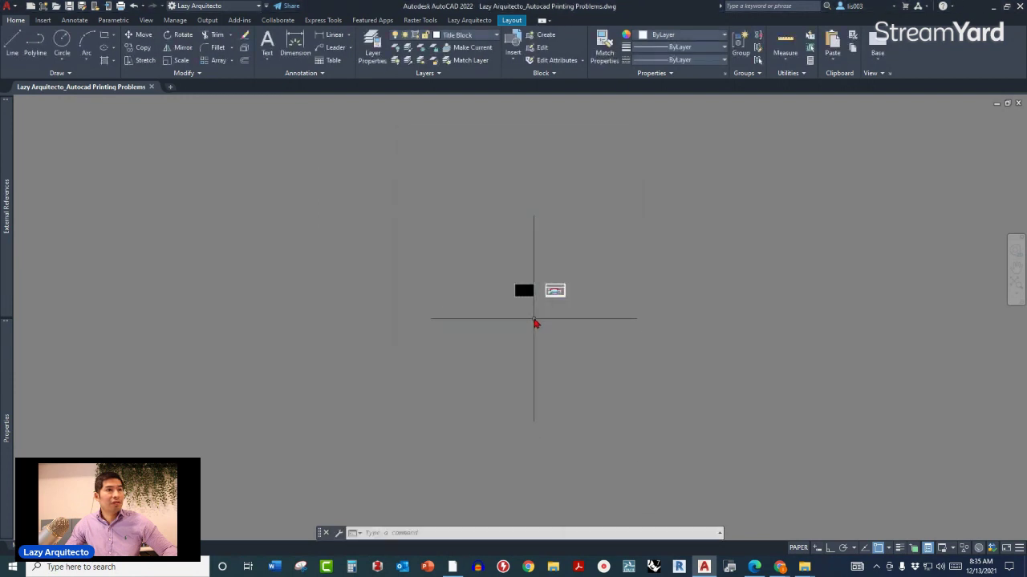
Modify the Layout3 page setup to plot the Layout area instead of Extents
{"action": "scroll", "coordinate": [524, 287], "scroll_direction": "up", "scroll_amount": 3}
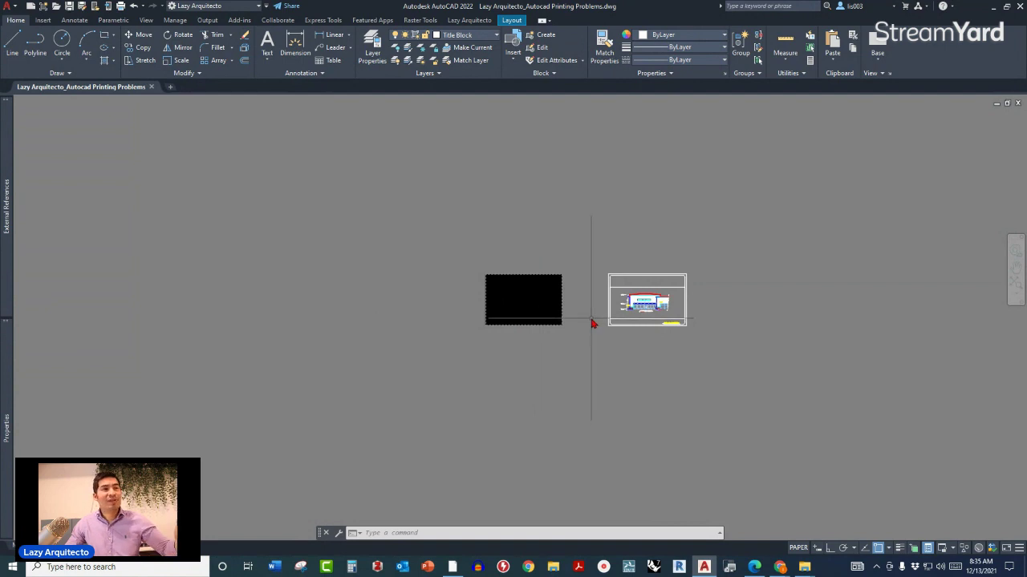
{"action": "scroll", "coordinate": [592, 322], "scroll_direction": "up", "scroll_amount": 2}
{"action": "scroll", "coordinate": [583, 310], "scroll_direction": "down", "scroll_amount": 2}
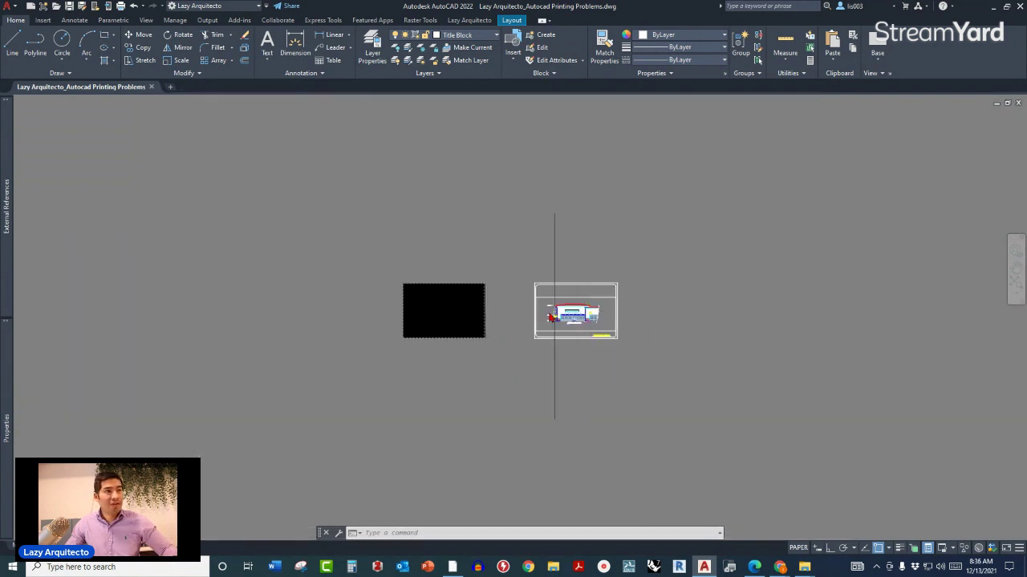
{"action": "scroll", "coordinate": [517, 281], "scroll_direction": "up", "scroll_amount": 2}
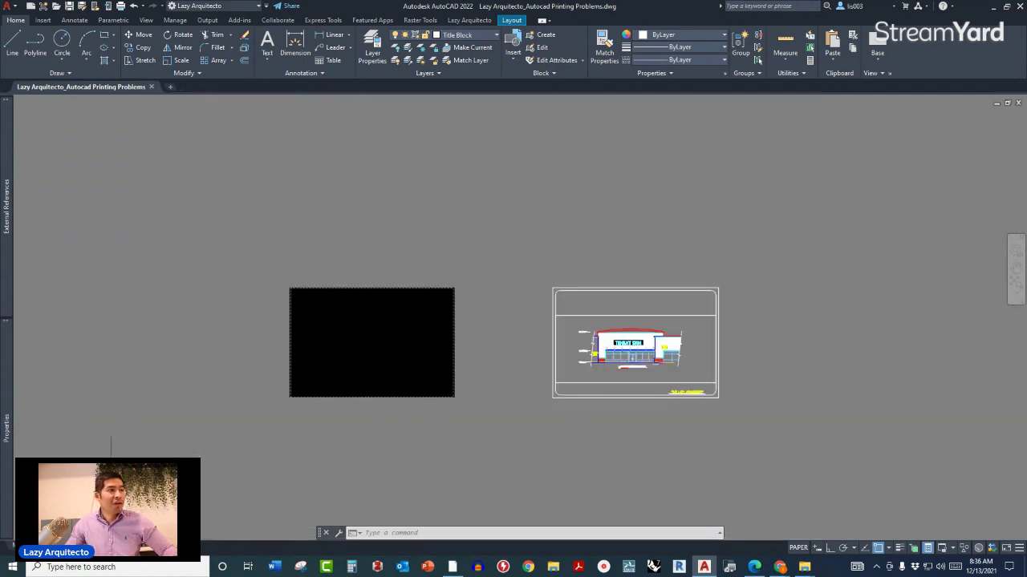
{"action": "right_click", "coordinate": [126, 544]}
{"action": "left_click", "coordinate": [193, 466]}
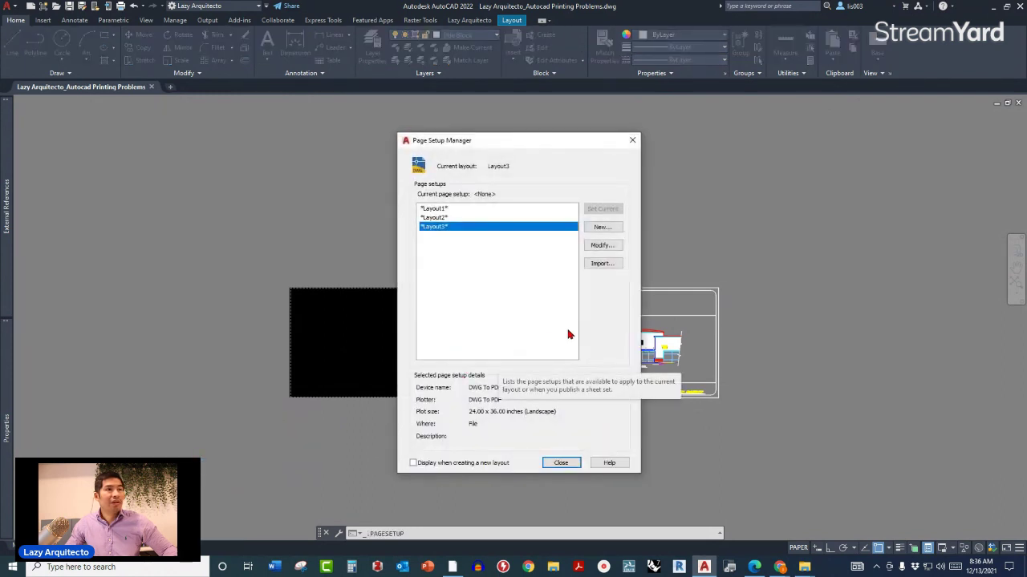
{"action": "left_click", "coordinate": [603, 245]}
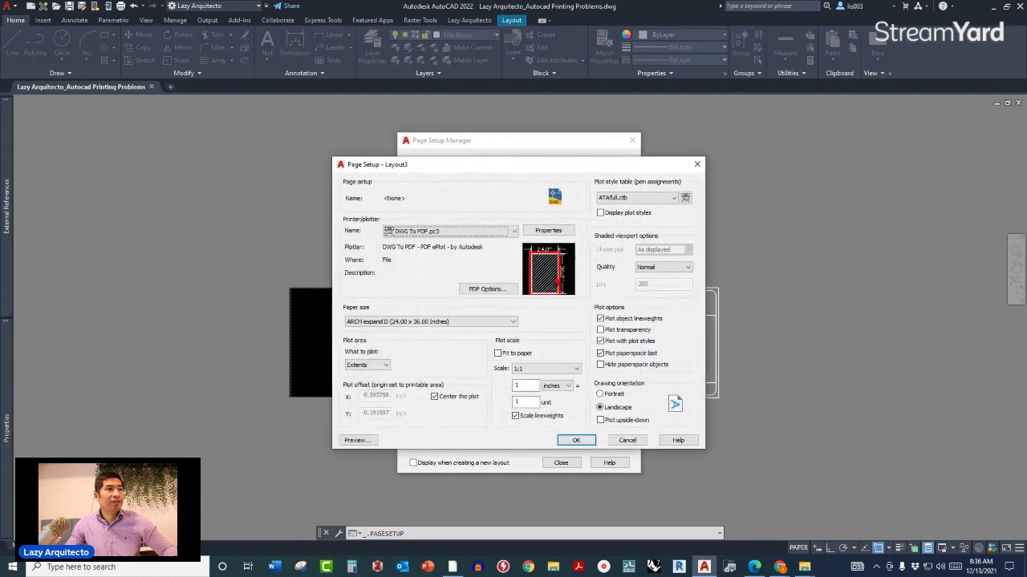
{"action": "left_click", "coordinate": [380, 365]}
{"action": "left_click", "coordinate": [358, 389]}
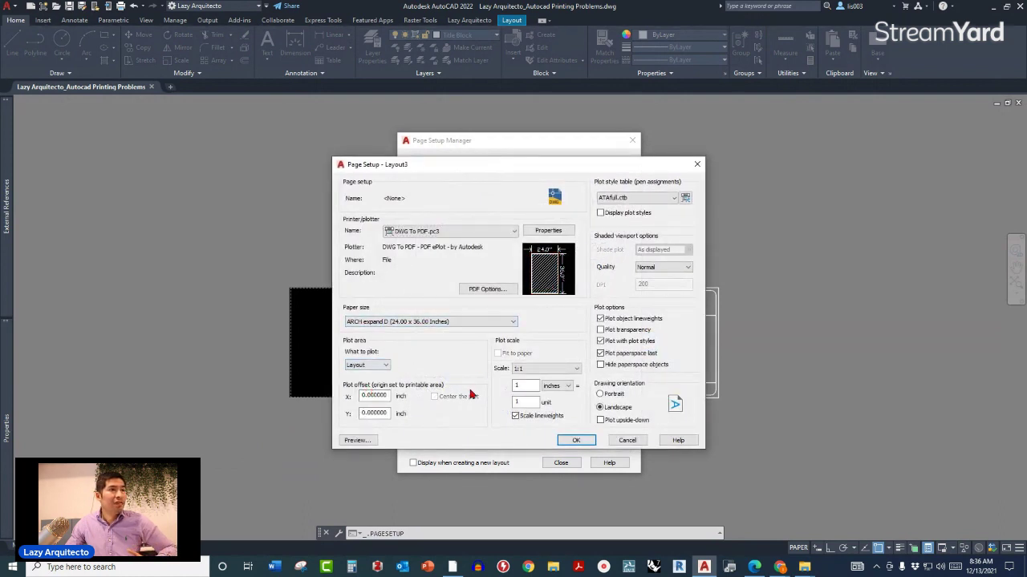
Preview Layout3's plot with the plot area set to Layout
{"action": "left_click", "coordinate": [368, 439]}
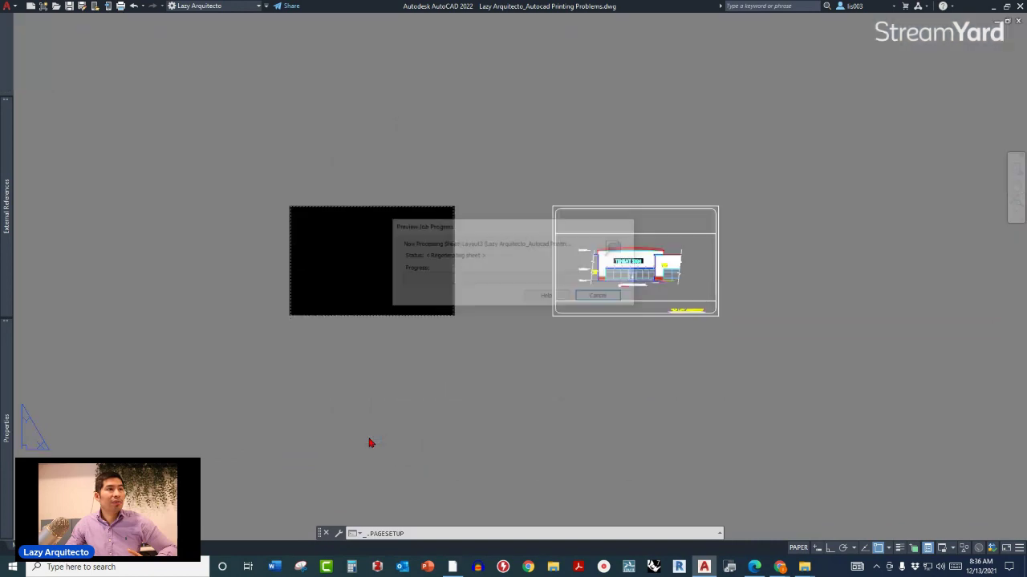
{"action": "key", "text": "Escape"}
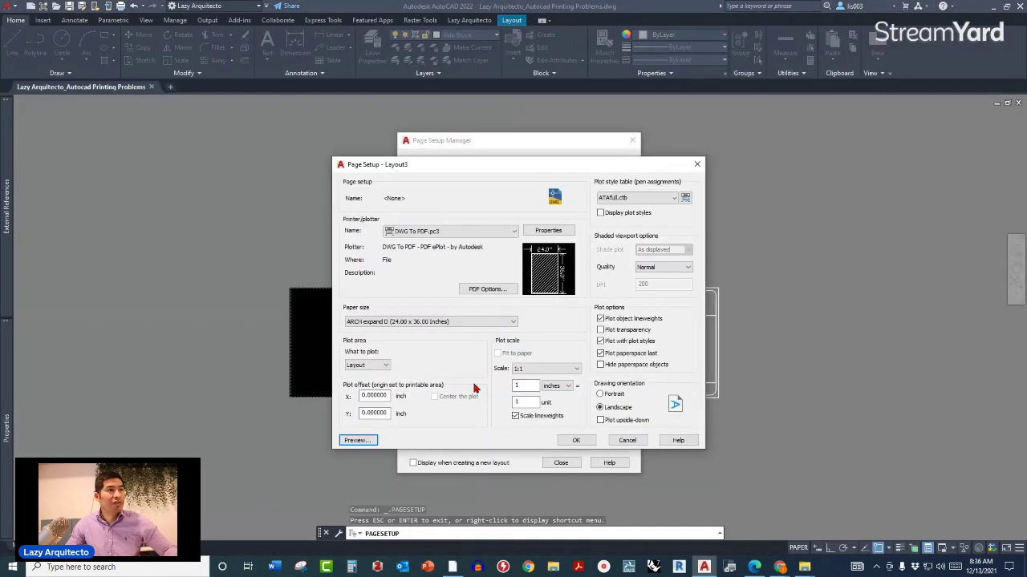
Switch Layout3's plot area back to Extents with the plot centered, checking the preview before saving the page setup
{"action": "left_click", "coordinate": [374, 366]}
{"action": "left_click", "coordinate": [369, 385]}
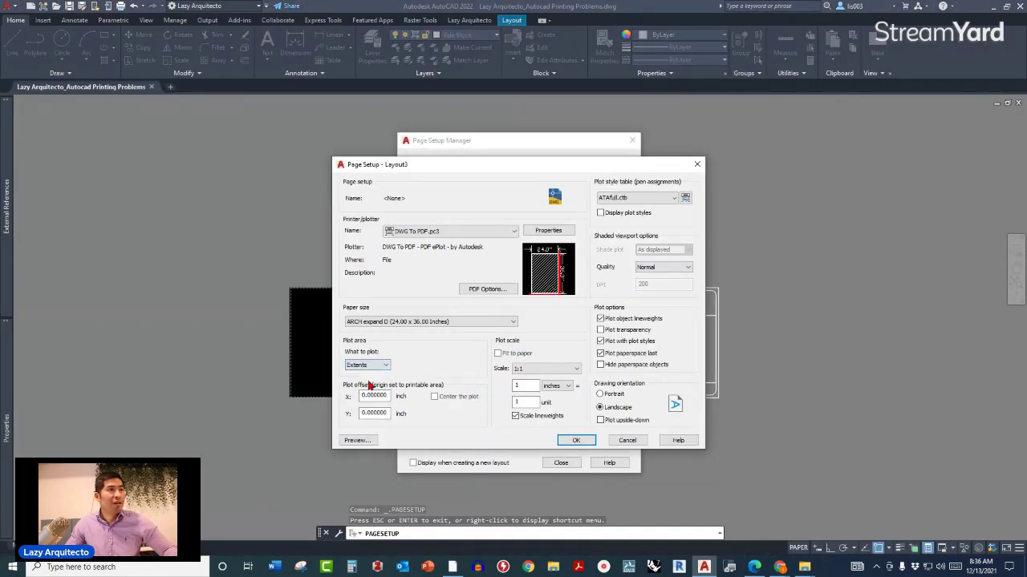
{"action": "left_click", "coordinate": [434, 397]}
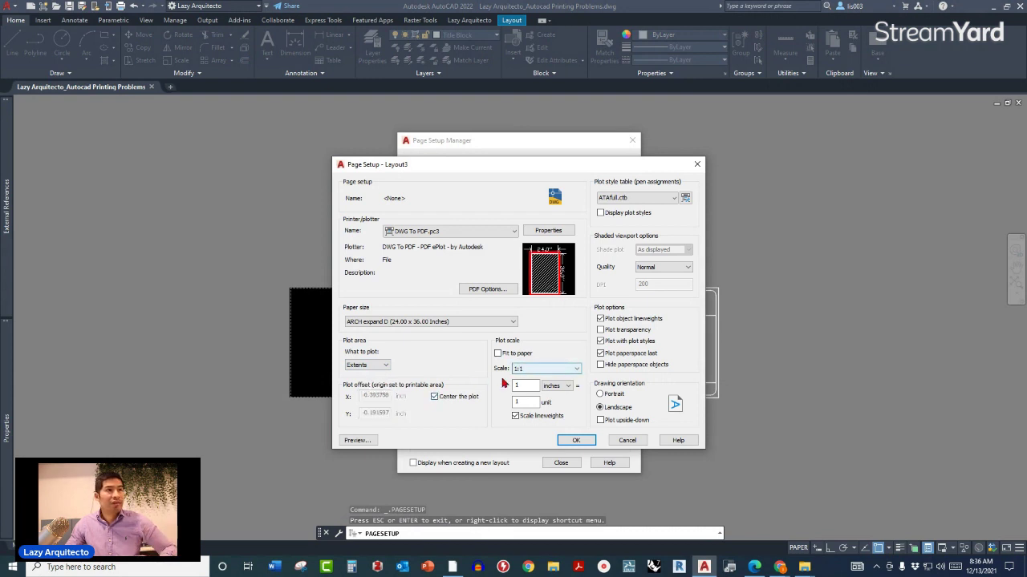
{"action": "left_click", "coordinate": [356, 441]}
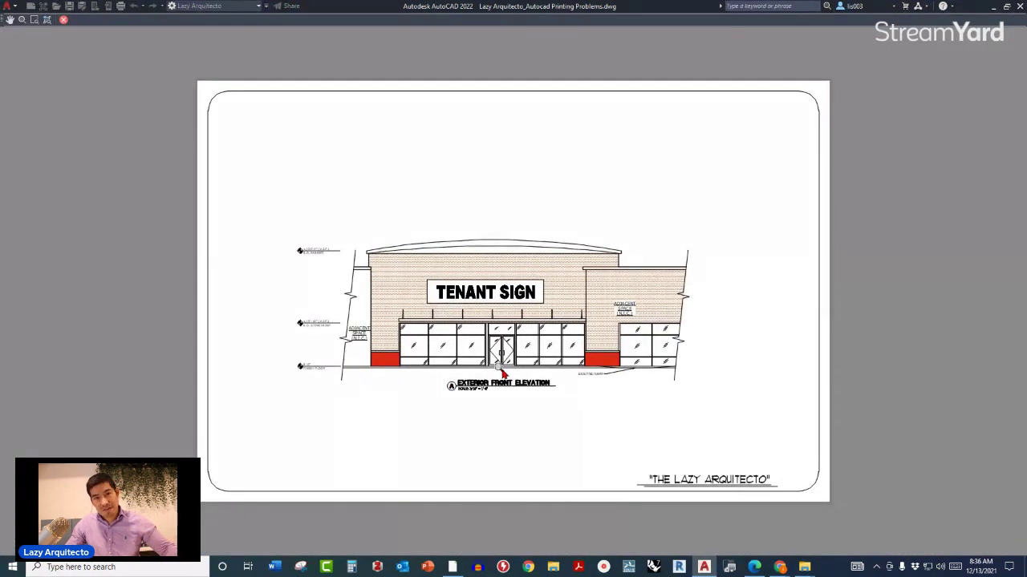
{"action": "key", "text": "Escape"}
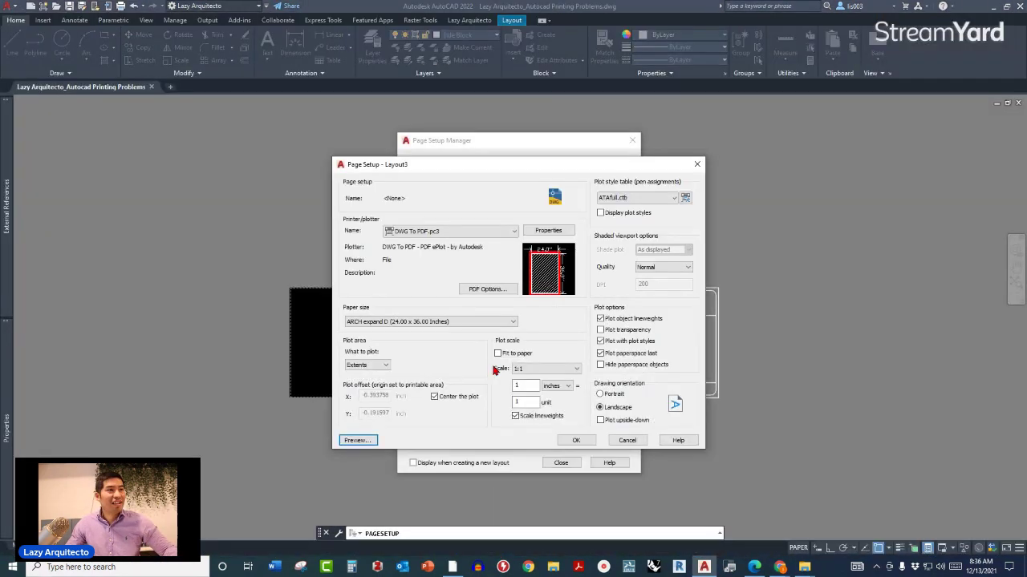
{"action": "left_click", "coordinate": [578, 441]}
{"action": "left_click", "coordinate": [563, 463]}
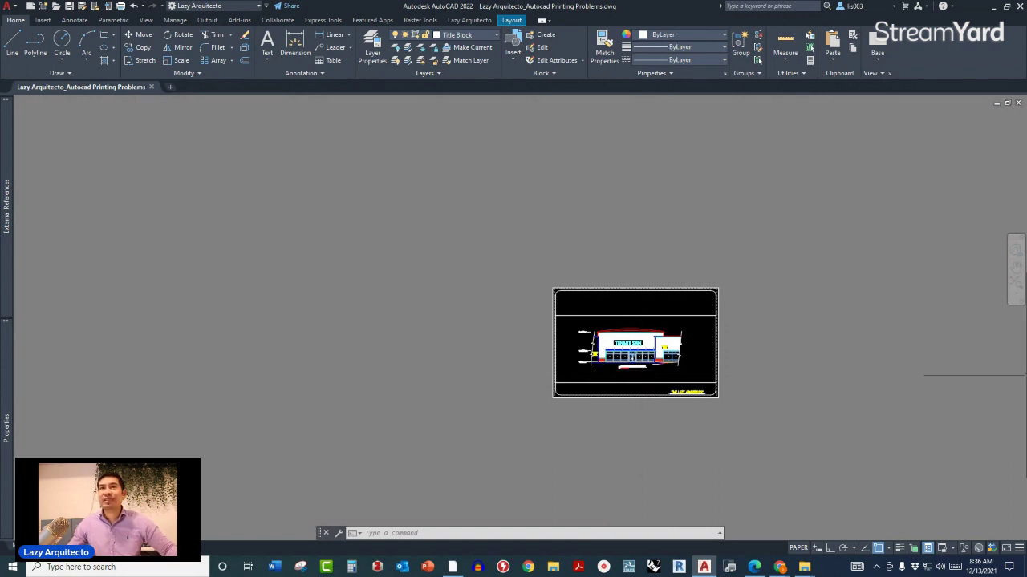
{"action": "key", "text": "alt+Tab"}
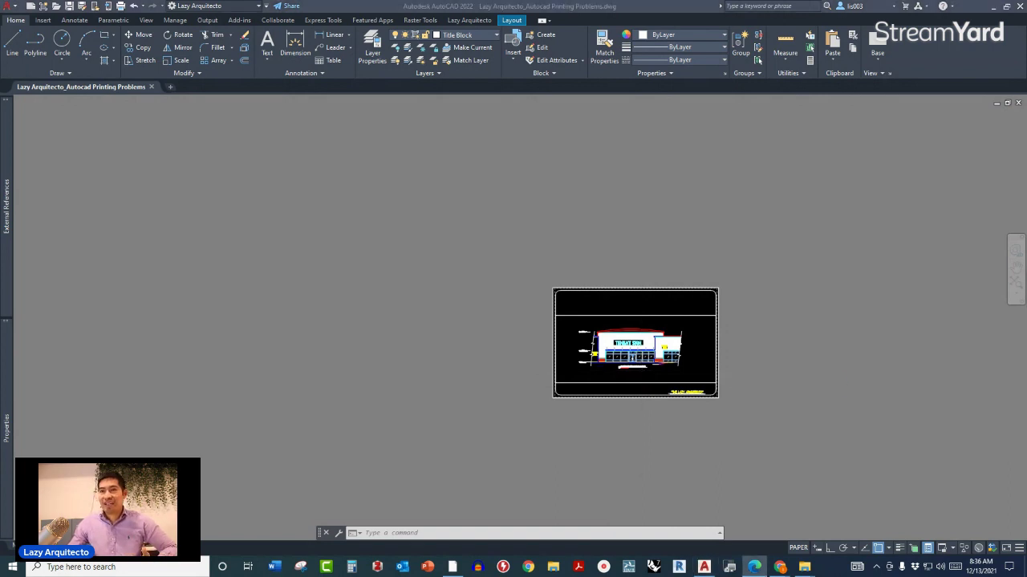